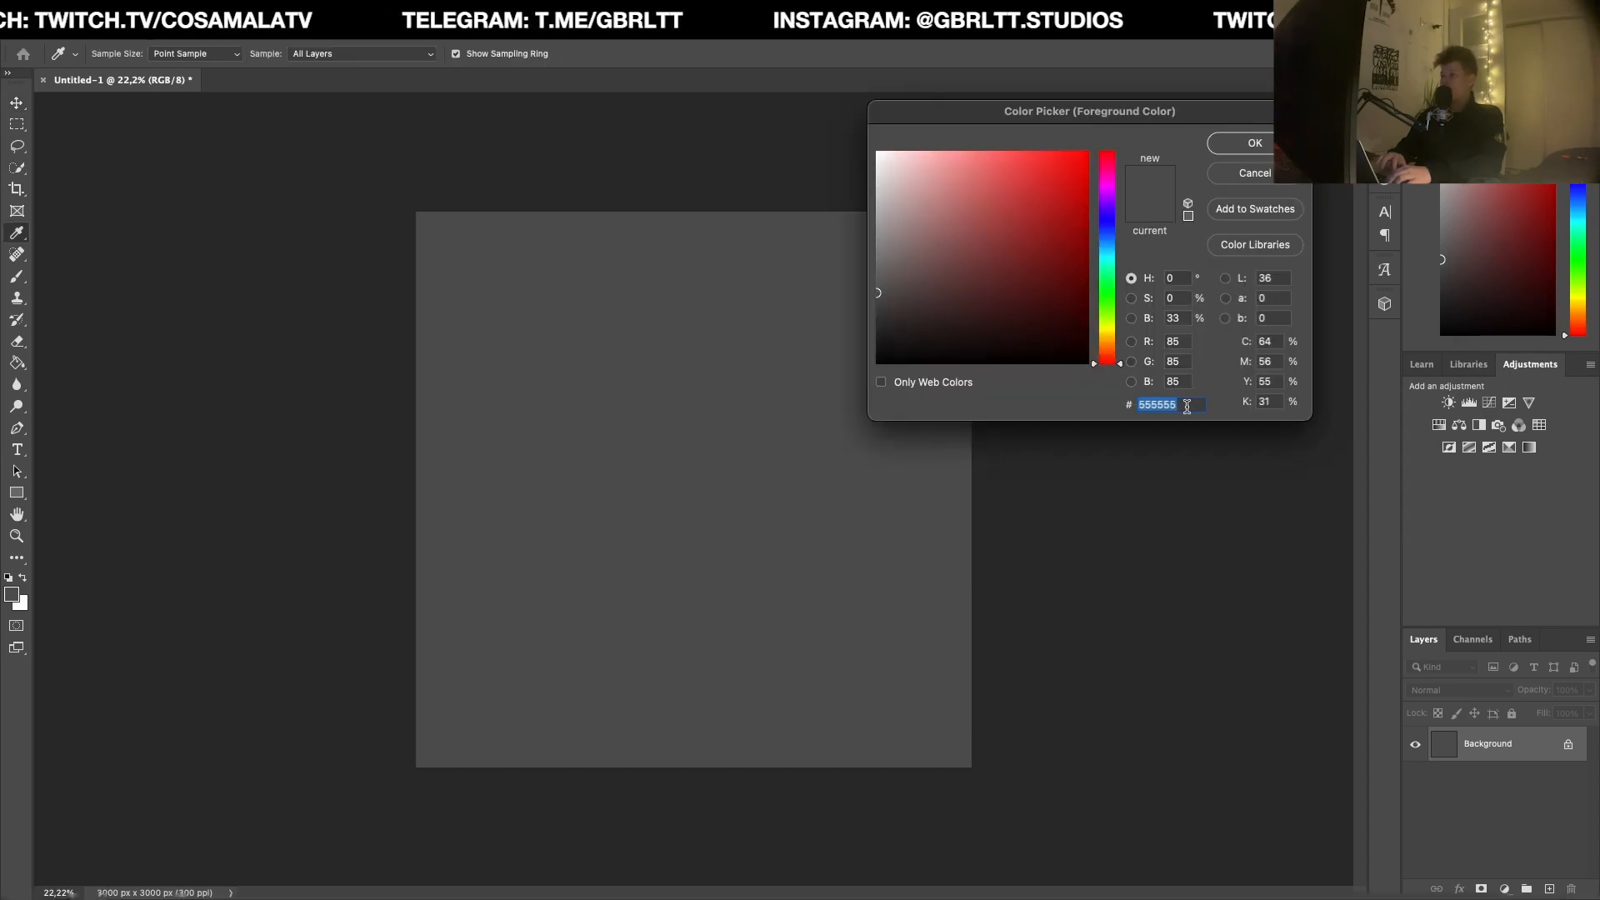
Step: Confirm 555555 in the foreground colour picker, swap the foreground and background colours, and set the foreground colour to black (000000)
click(1263, 146)
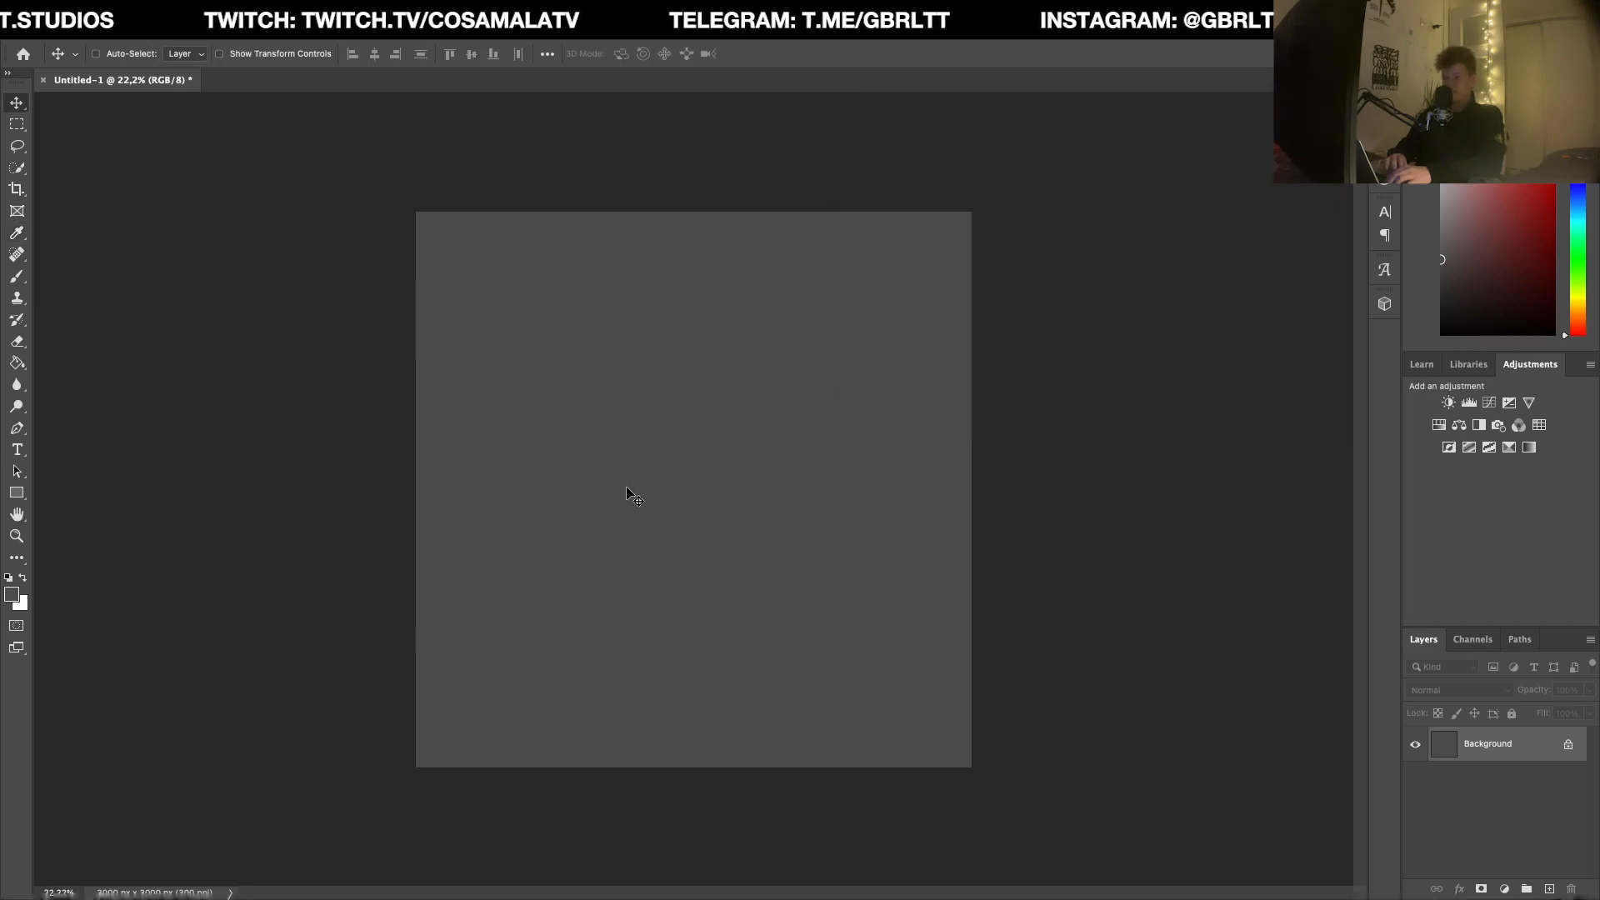
key(x)
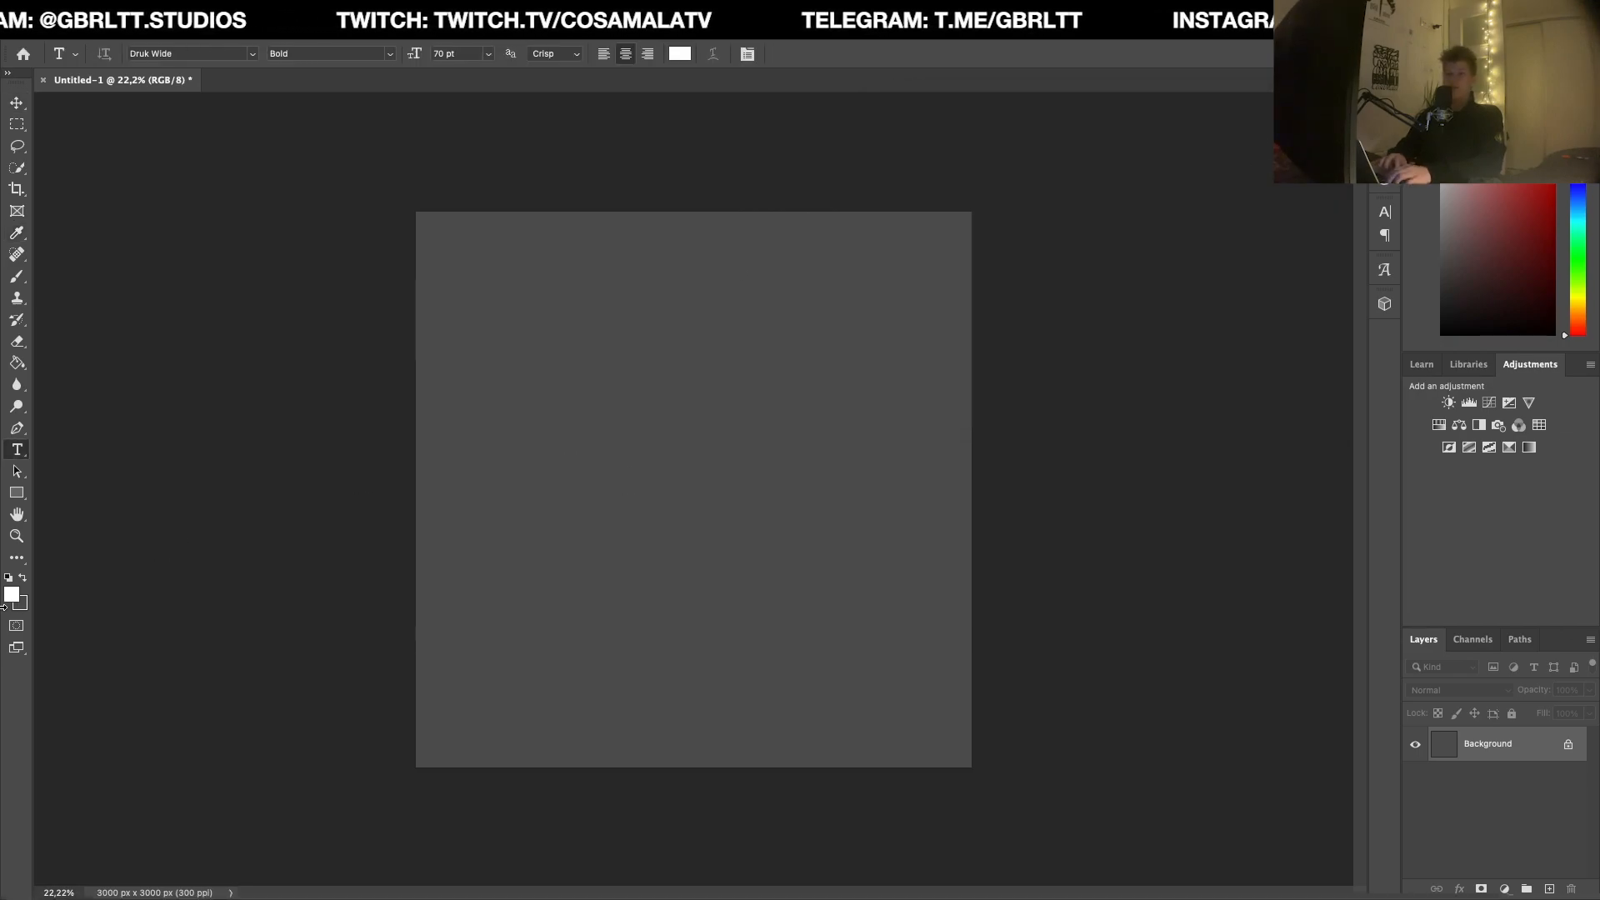
click(12, 596)
text(000000)
key(Return)
key(t)
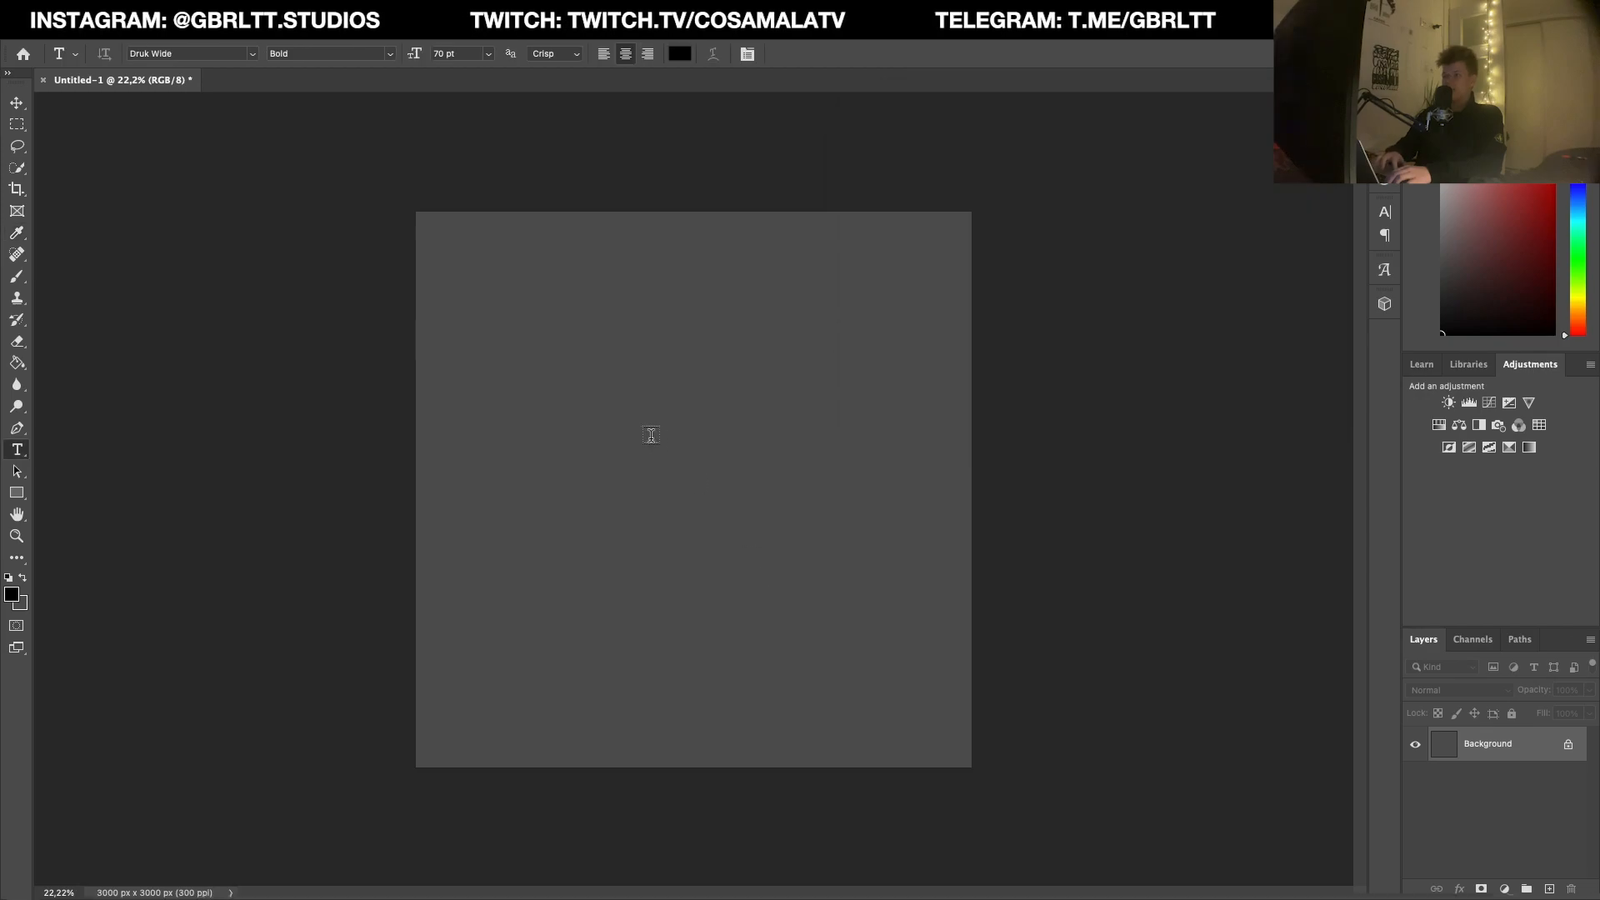
Step: Add the black text "still" in Druk Wide Bold at 70 pt in the upper part of the canvas
click(617, 388)
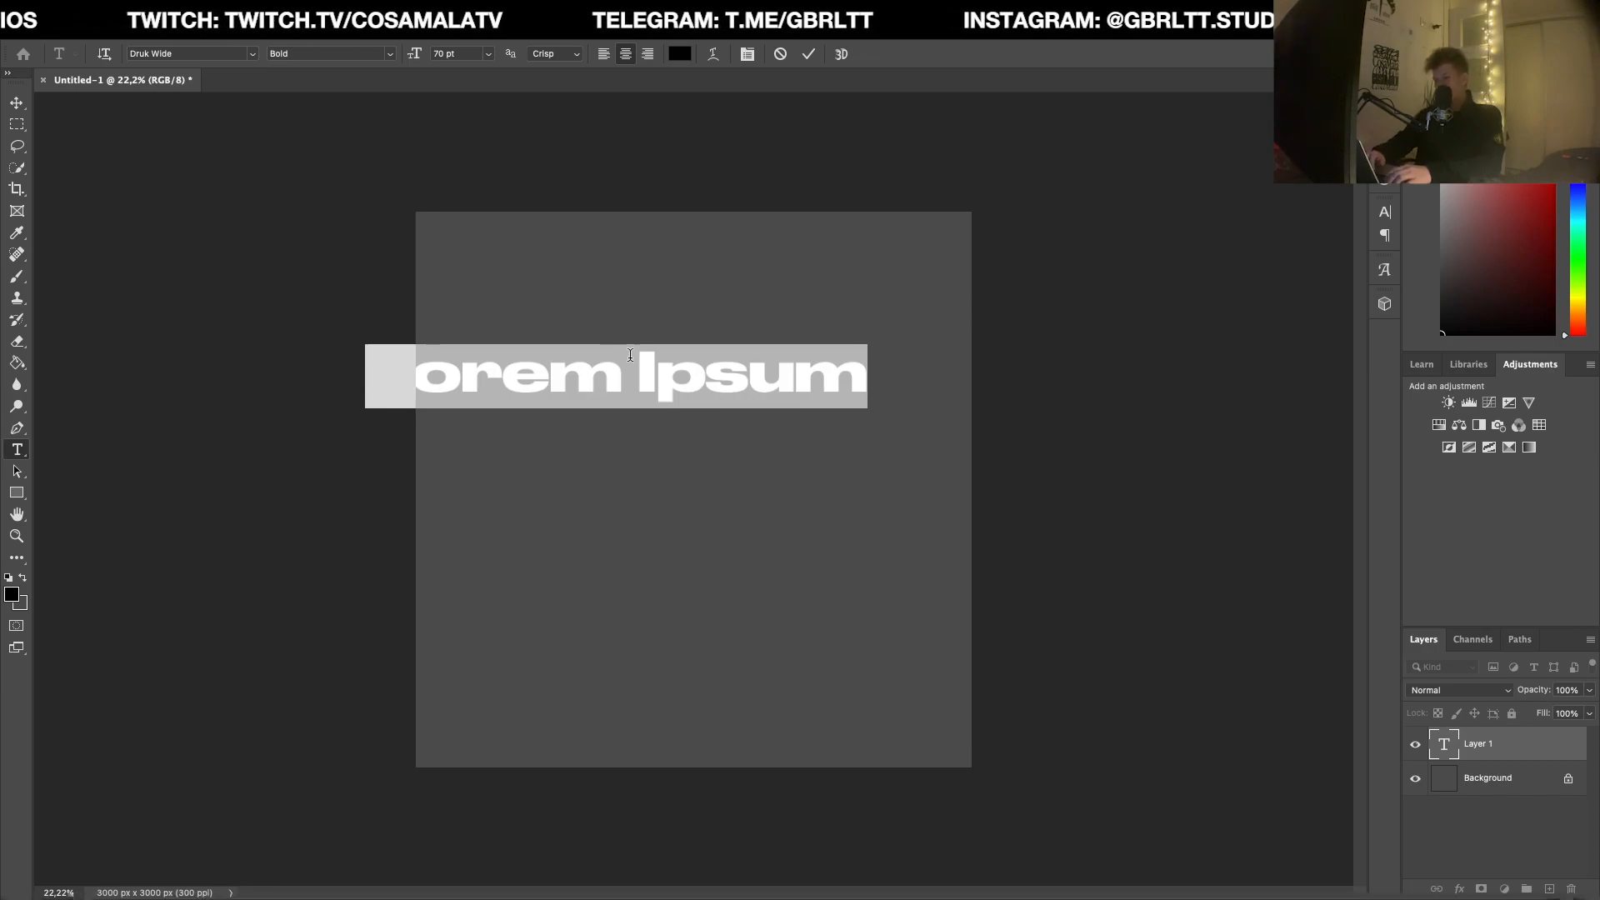
text(still)
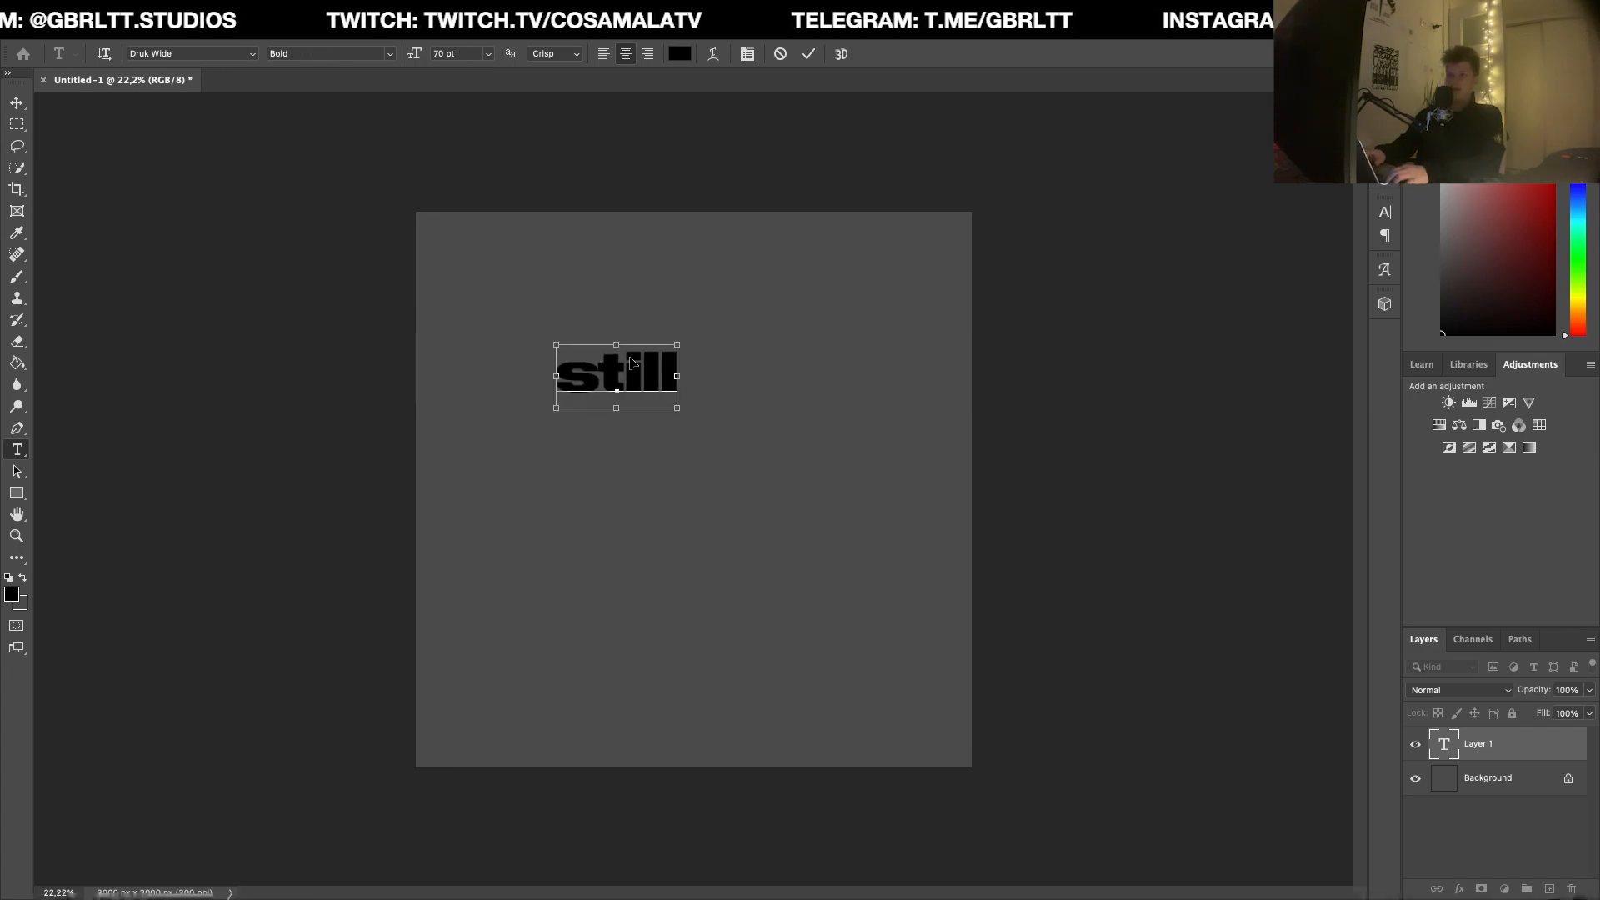
key(Escape)
Step: Transform the "still" text into a slanted, enlarged shape of about 97 pt and place it in the canvas's upper-left corner
key(ctrl+t)
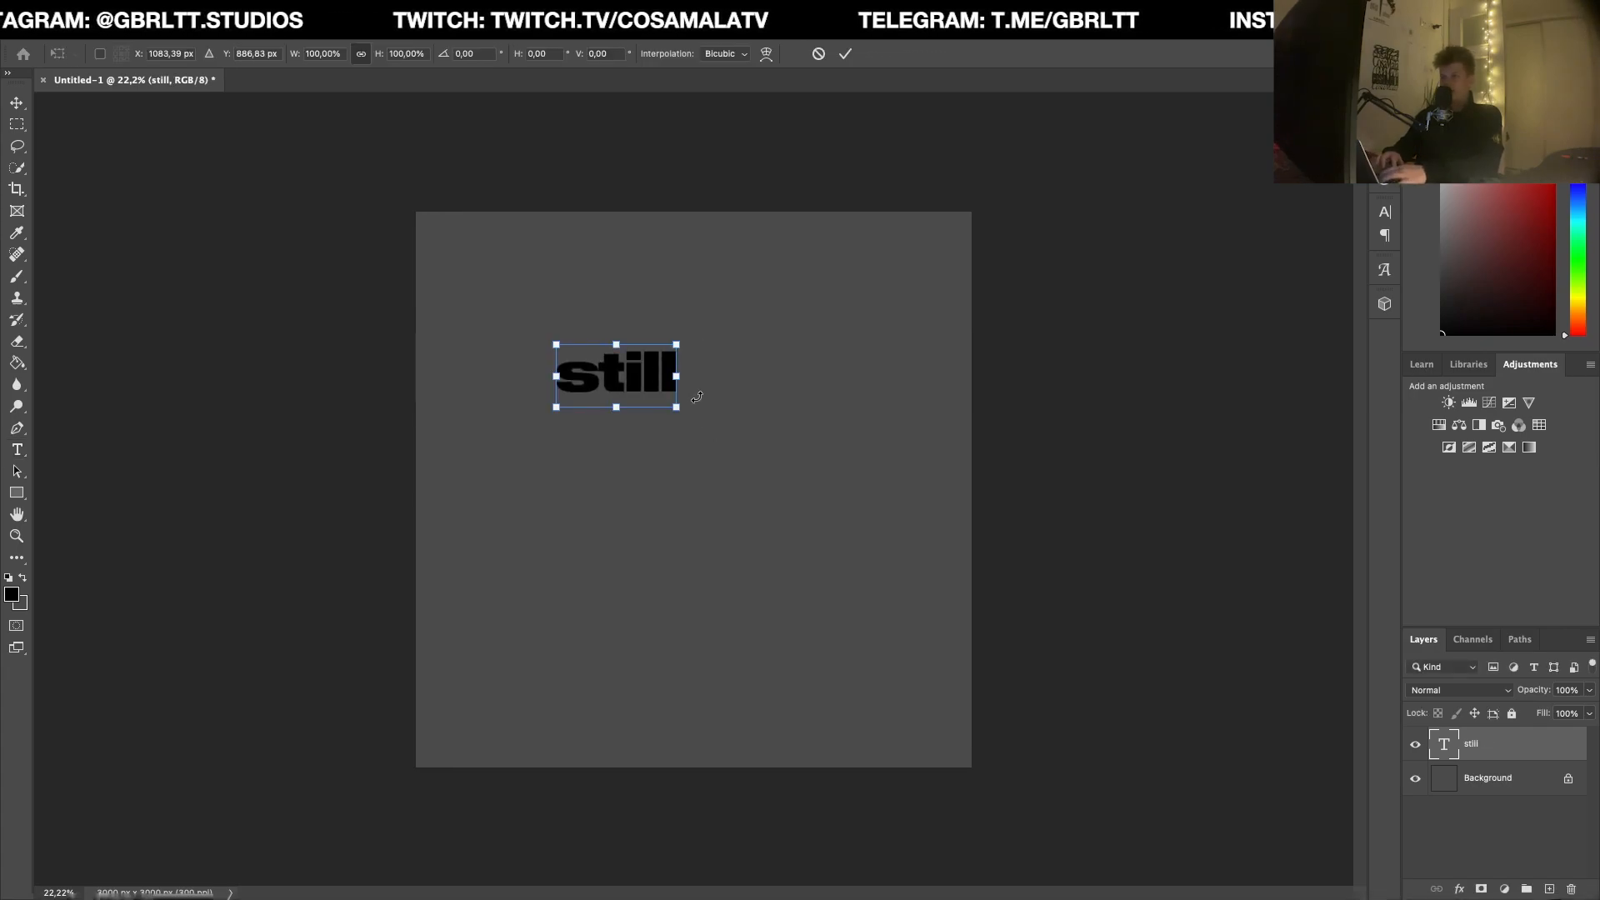
key(Return)
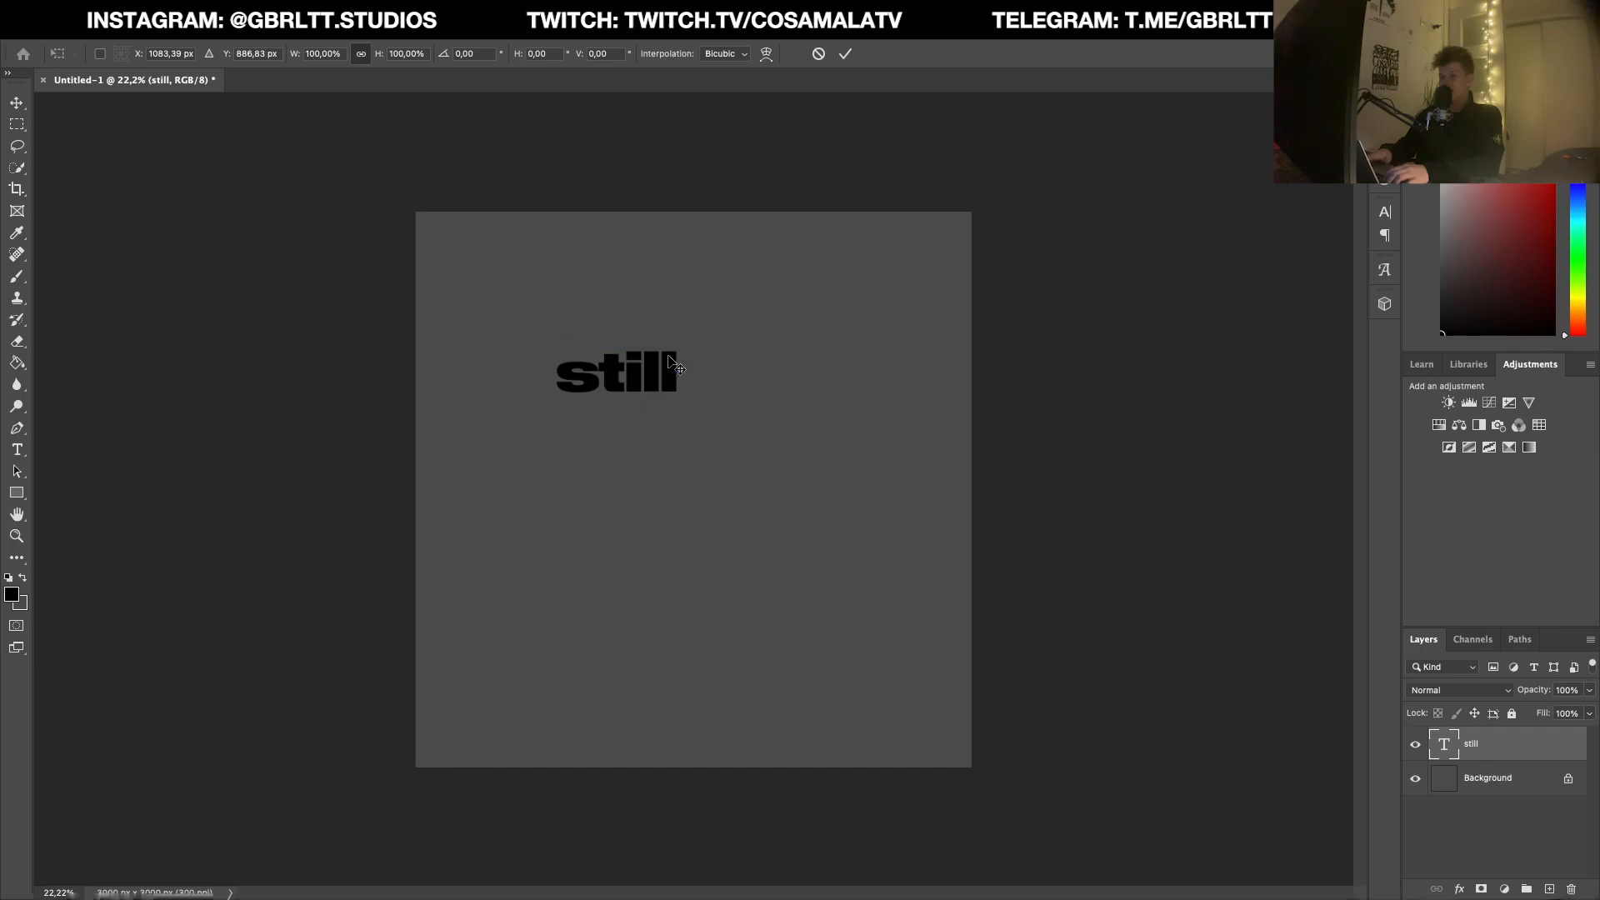
key(ctrl+t)
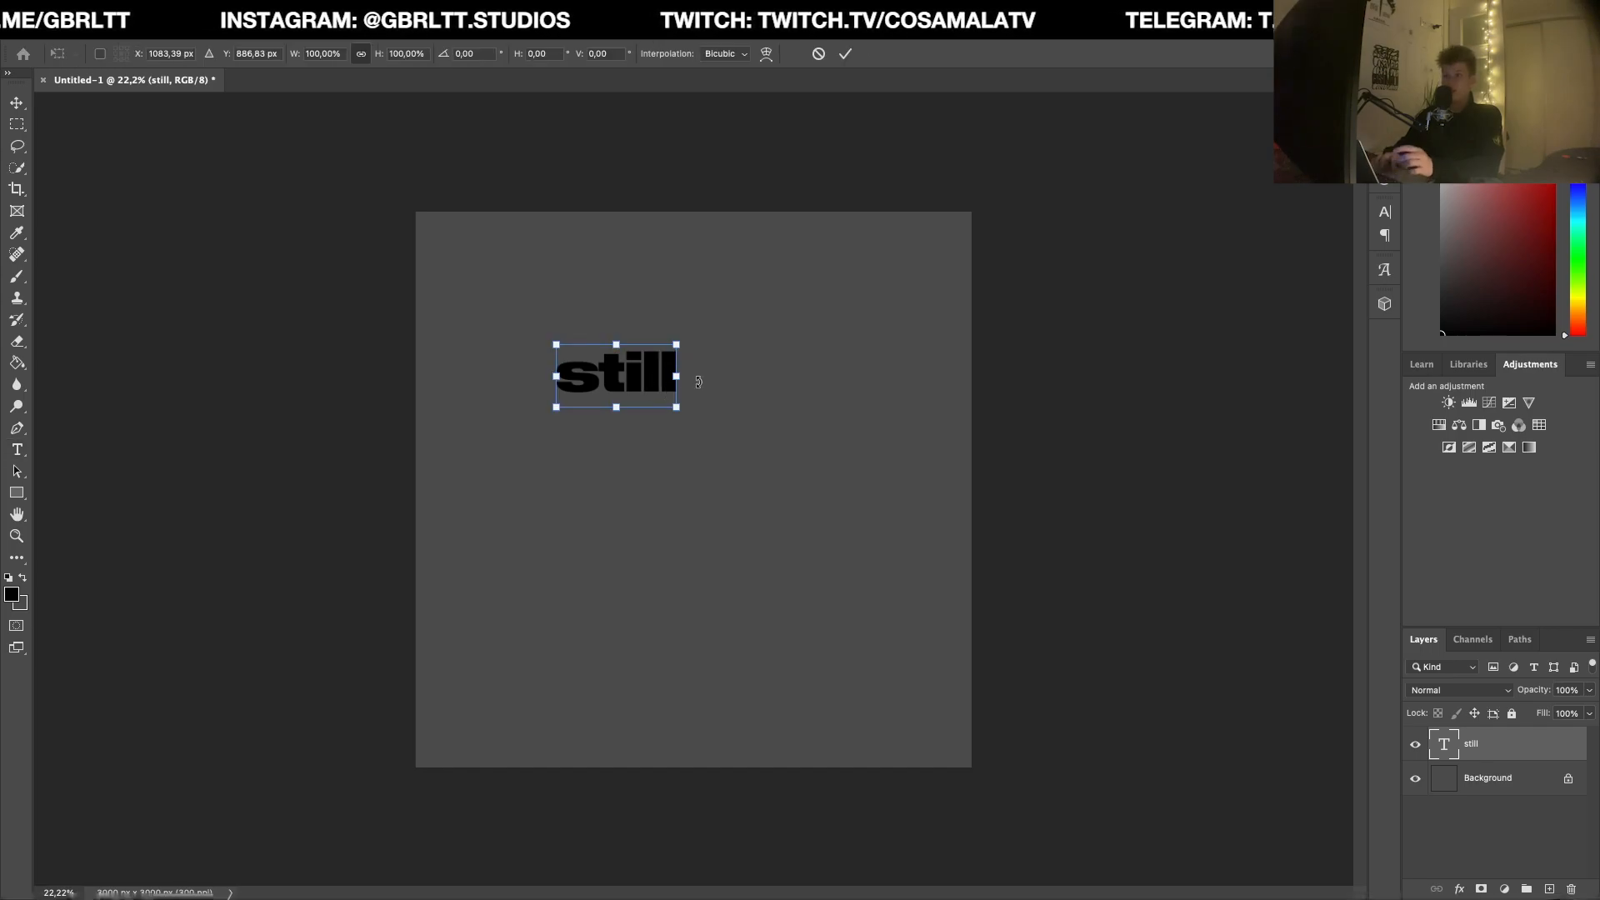
drag(677, 348, 643, 369)
key(Return)
drag(674, 429, 652, 278)
key(ctrl+t)
key(Return)
key(ctrl+t)
key(Return)
Step: Duplicate the "still" text, change the copy to "alive", and place it just below, offset to the right
alt+drag(572, 236, 570, 329)
double_click(542, 328)
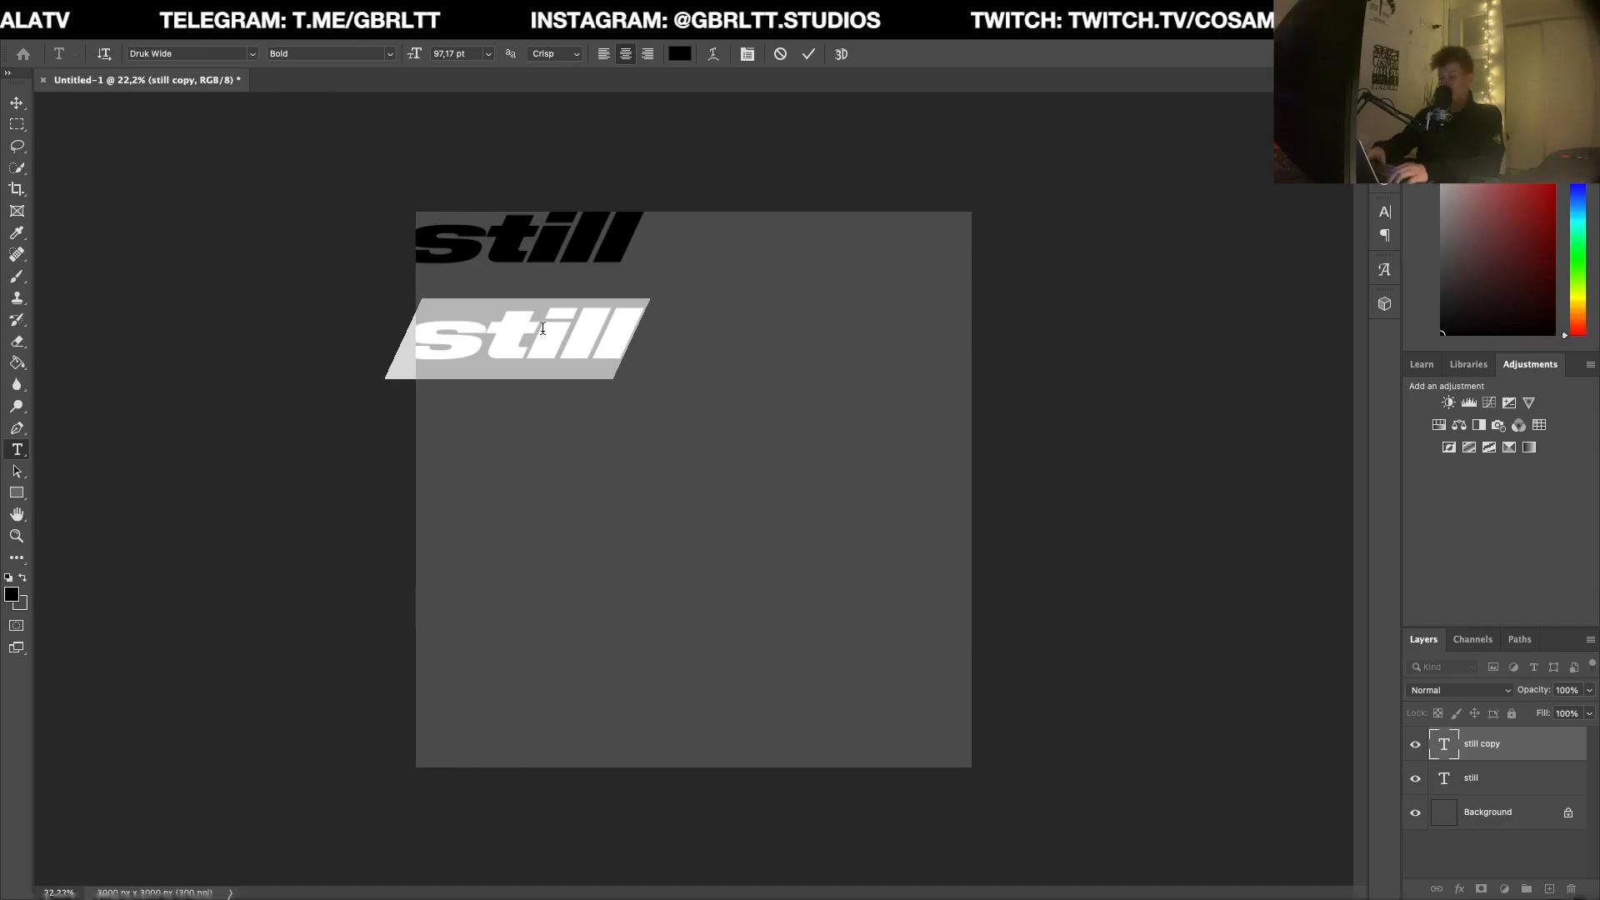
text(alive)
key(ctrl+Return)
key(v)
drag(634, 360, 766, 311)
Step: Duplicate the "alive" text, change the copy to "on", and place it directly beneath, shifted left
alt+drag(658, 289, 655, 376)
key(t)
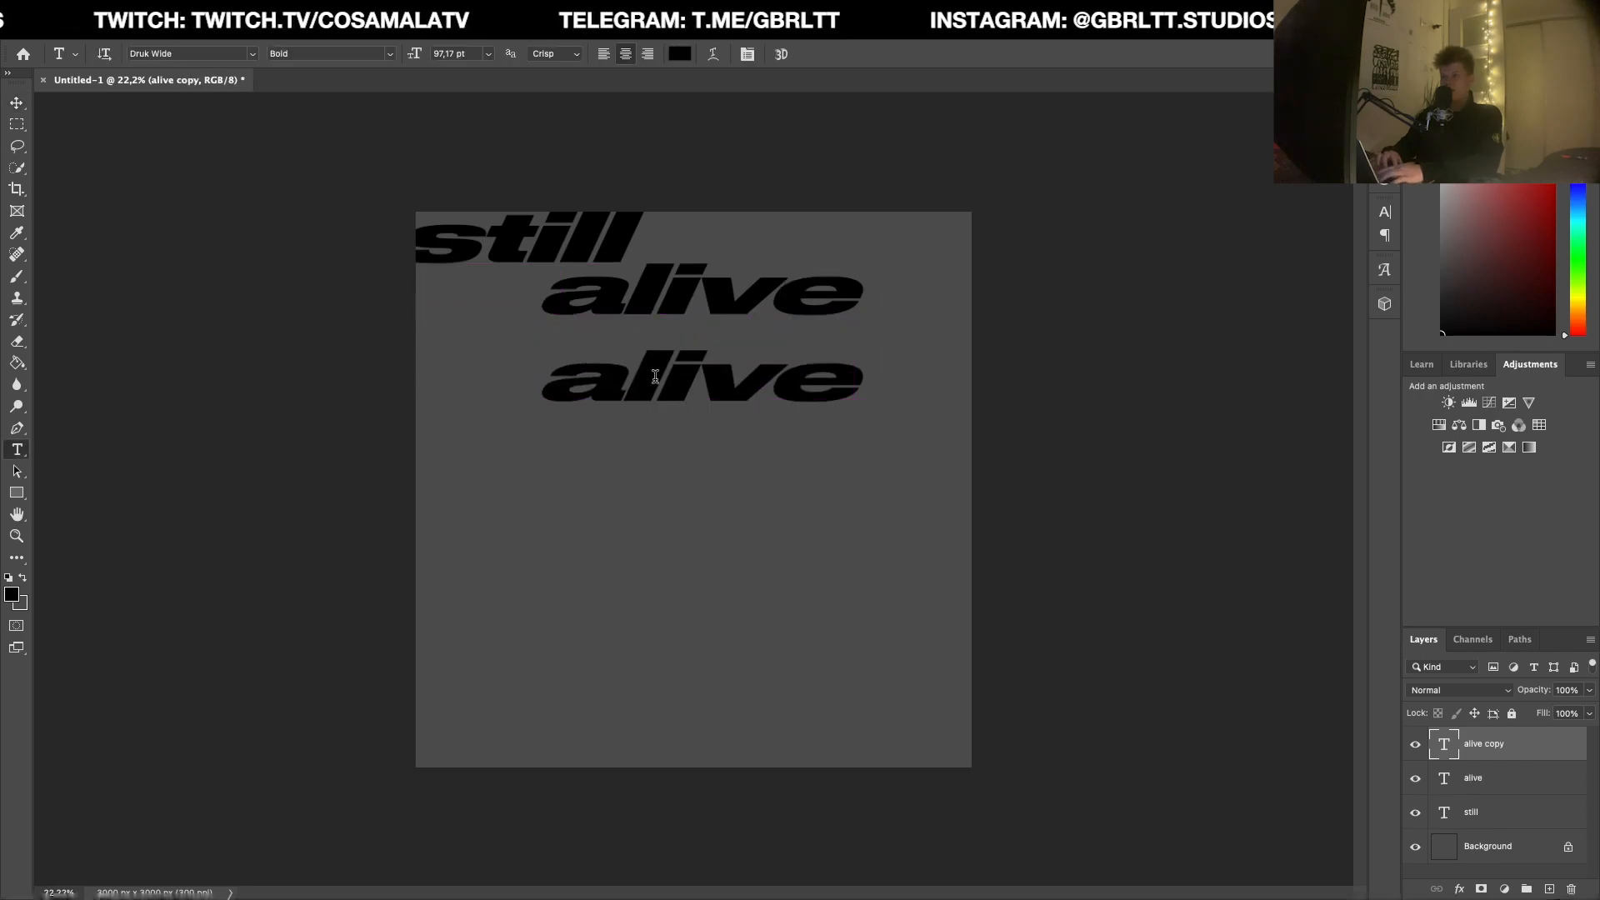
double_click(656, 376)
text(on)
key(ctrl+Return)
key(v)
drag(817, 421, 701, 382)
Step: Duplicate the "on" text, change the copy to "Dece-", and position it directly under that line
alt+drag(573, 368, 571, 444)
double_click(600, 425)
text(Dec)
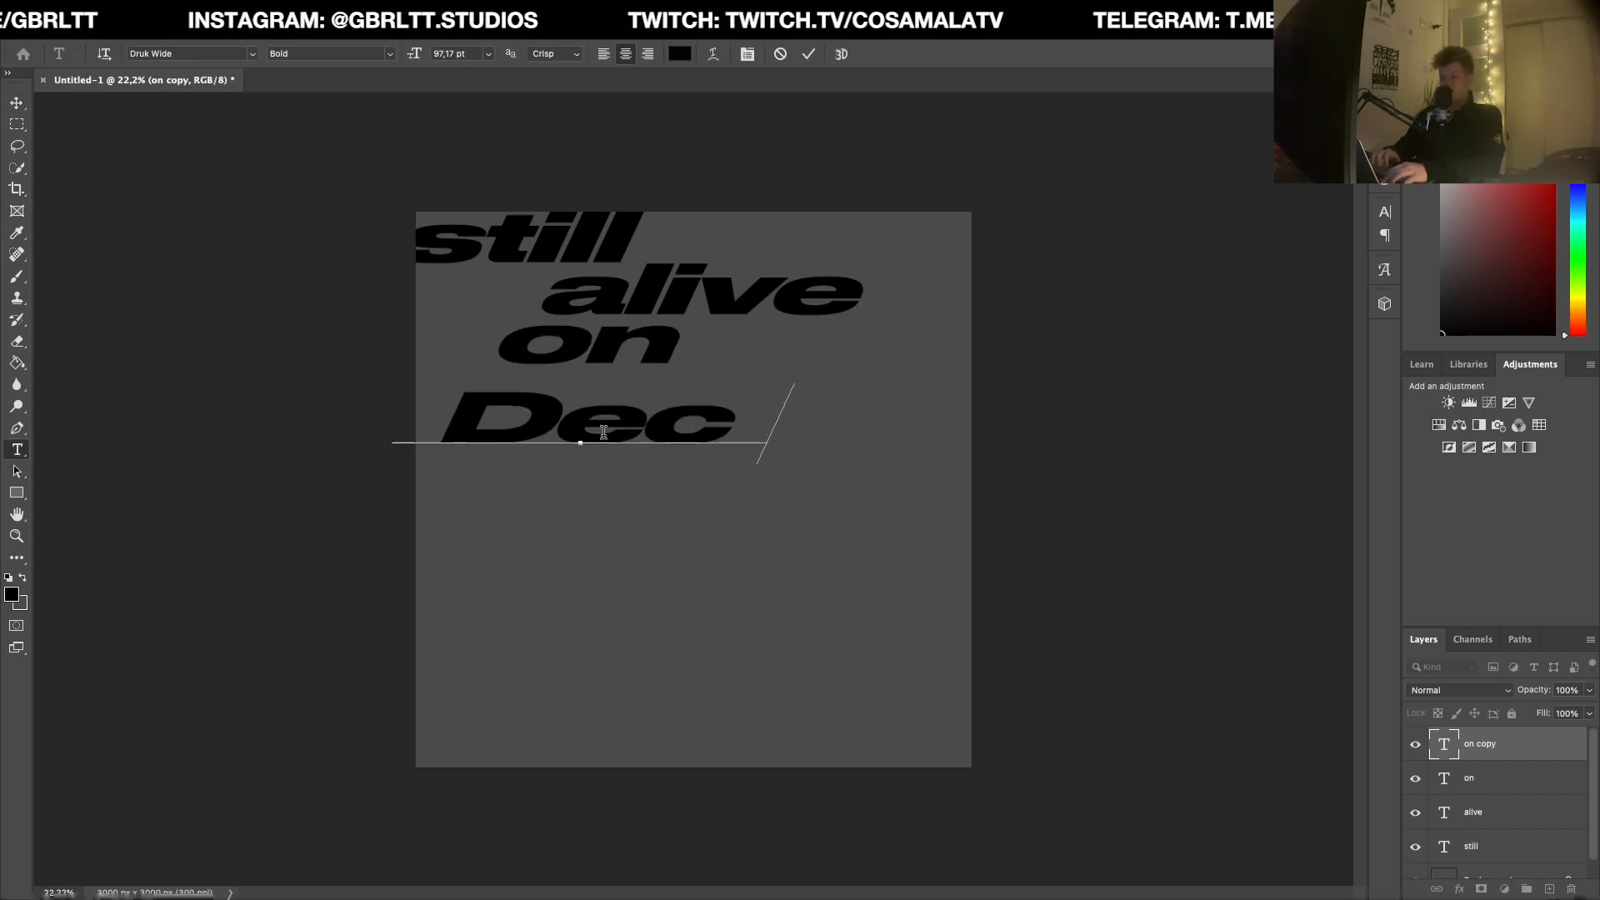
text(e-)
key(ctrl+Return)
key(v)
drag(494, 466, 624, 445)
Step: Duplicate the "Dece-" text, change the copy to "mber", and place it tightly below, reaching the canvas's right edge
alt+drag(830, 418, 832, 466)
double_click(762, 464)
key(BackSpace)
text(mber)
key(ctrl+Return)
key(v)
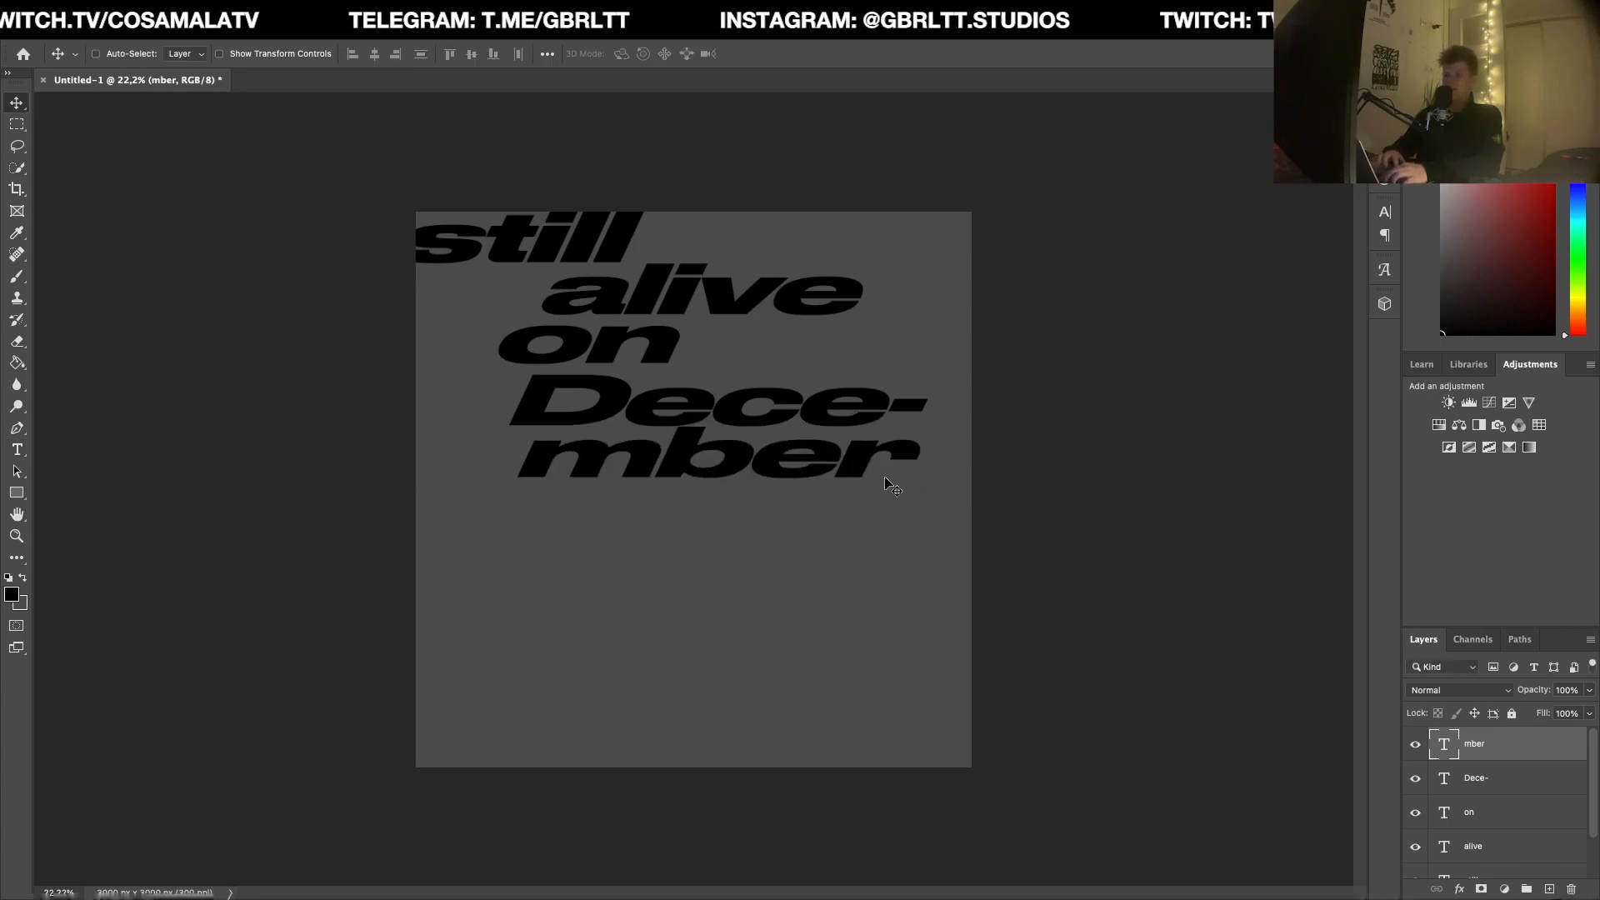
drag(785, 478, 858, 467)
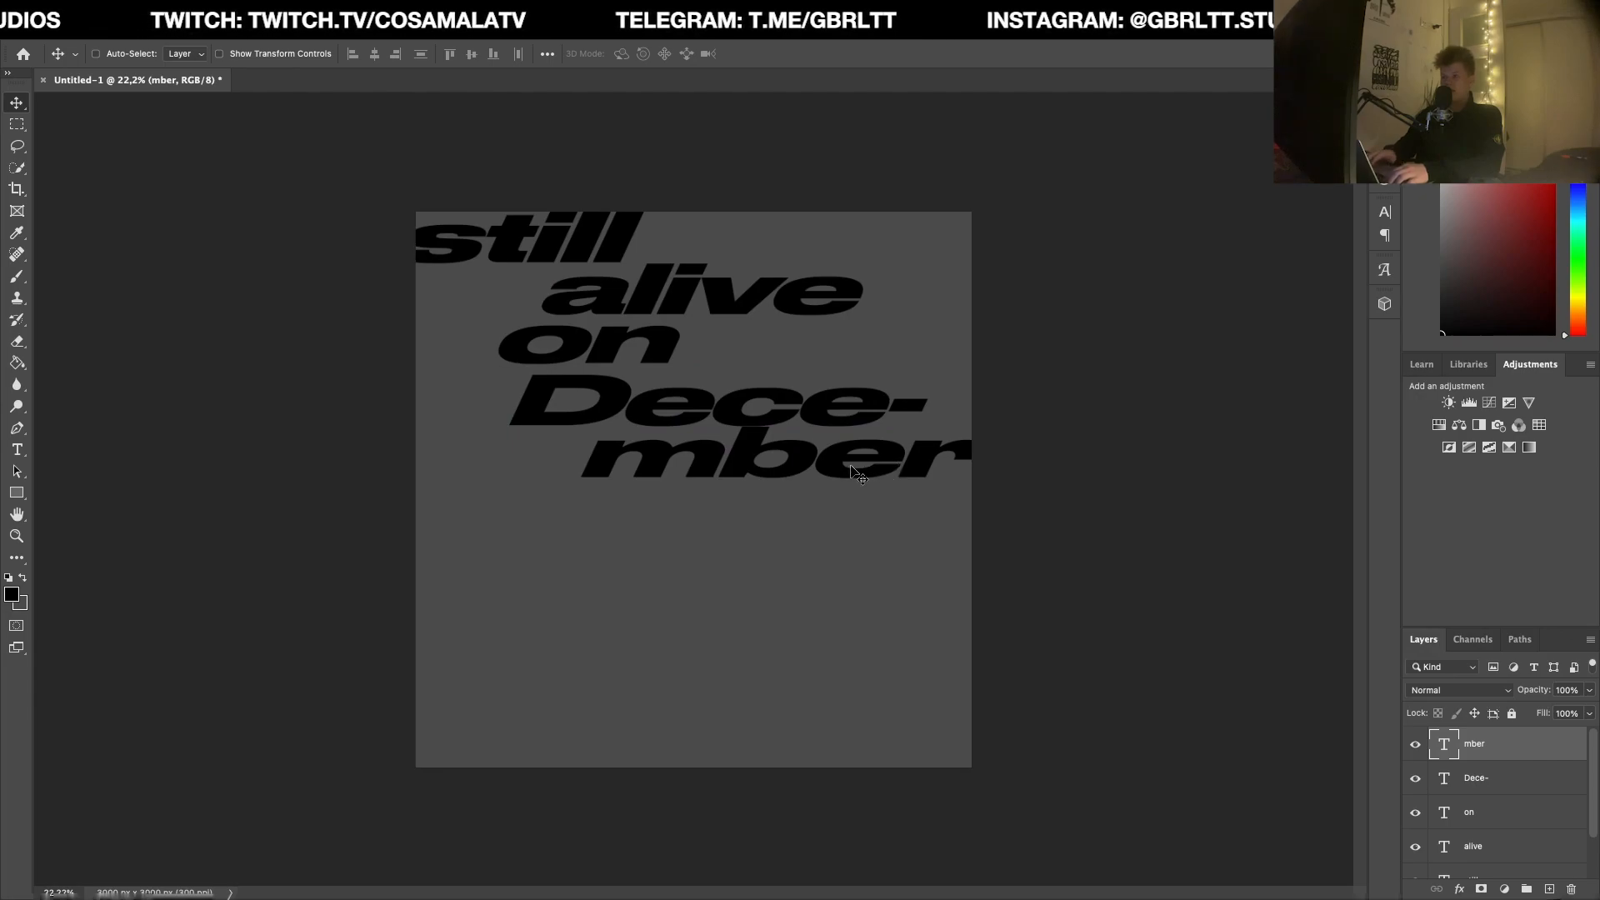
Step: Duplicate the "mber" text, change the copy to "18th", and place it beneath, shifted left
drag(840, 474, 841, 568)
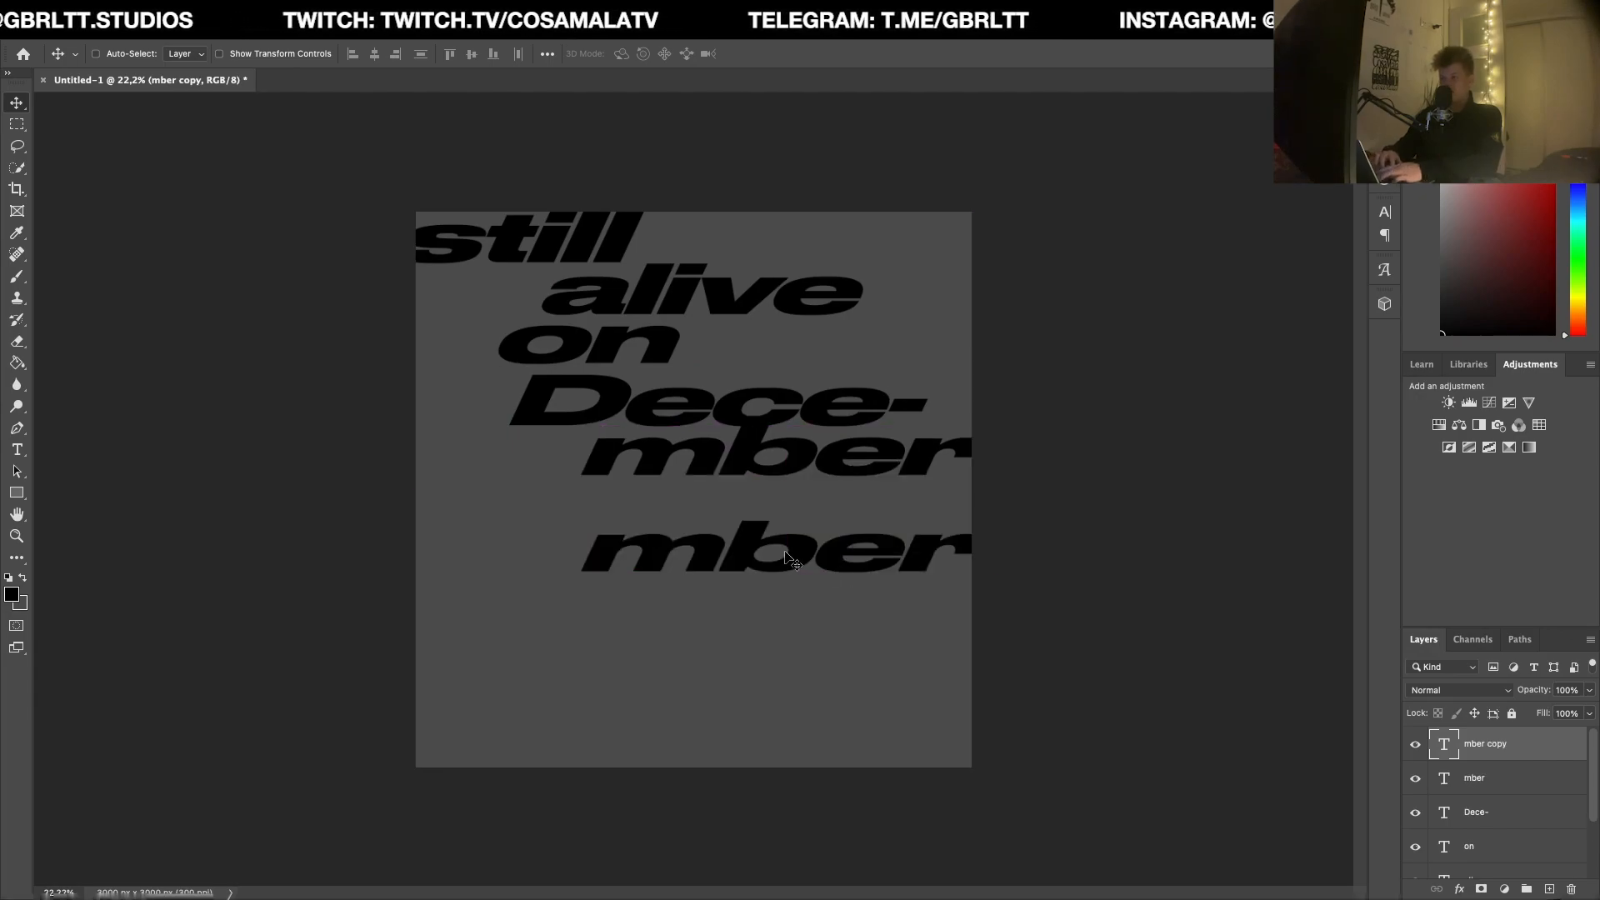
key(t)
double_click(782, 550)
text(18th)
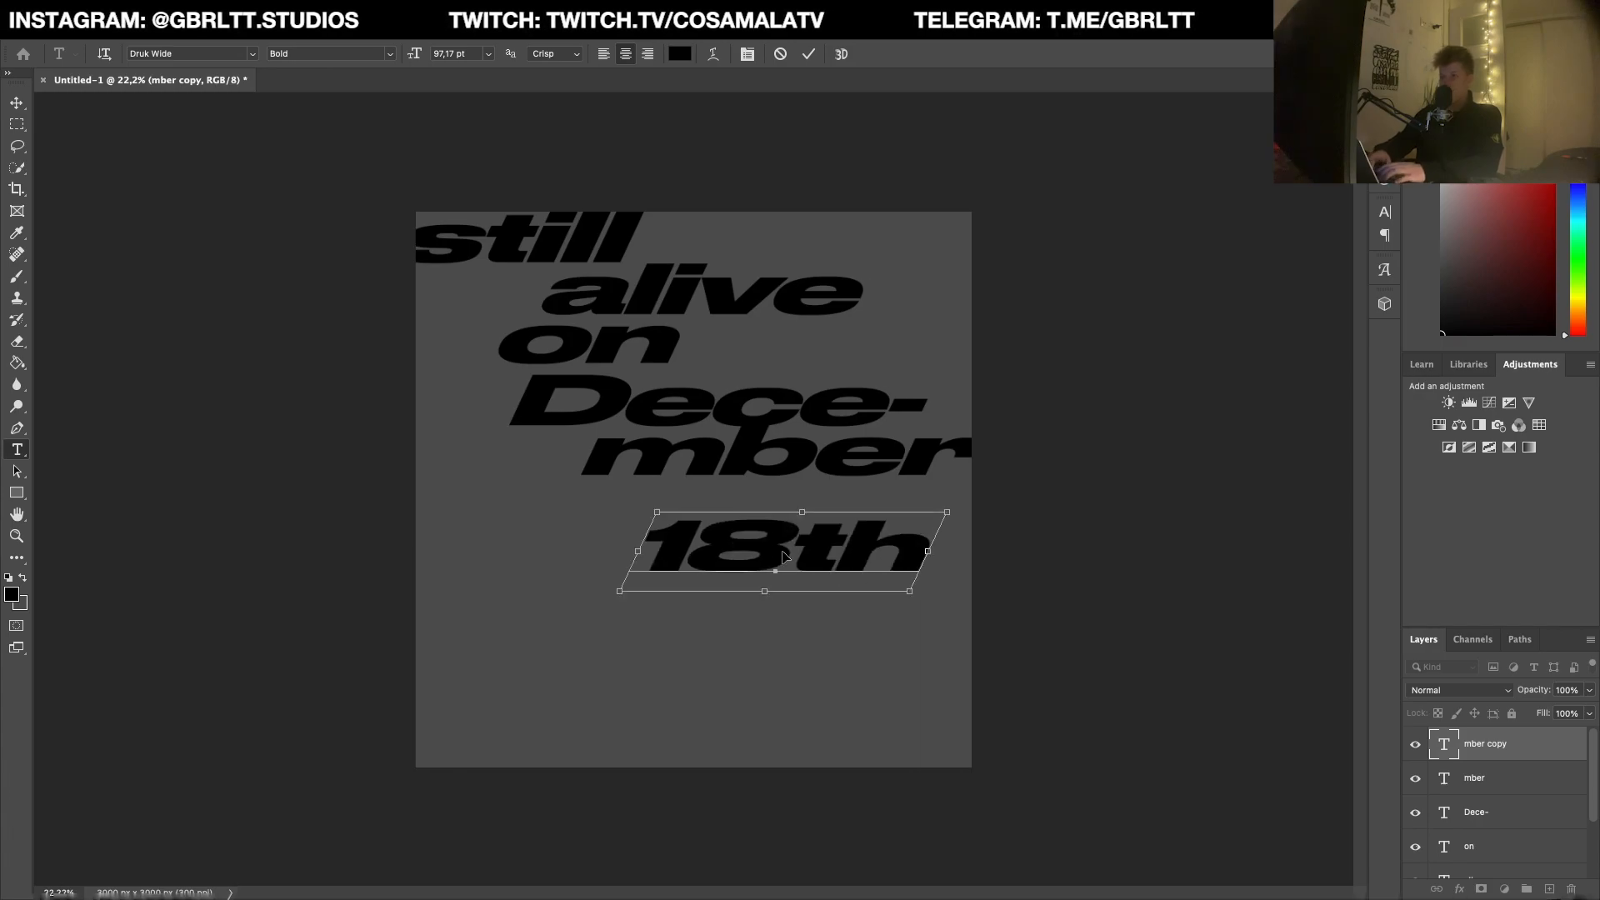
key(ctrl+Return)
key(v)
drag(887, 577, 717, 541)
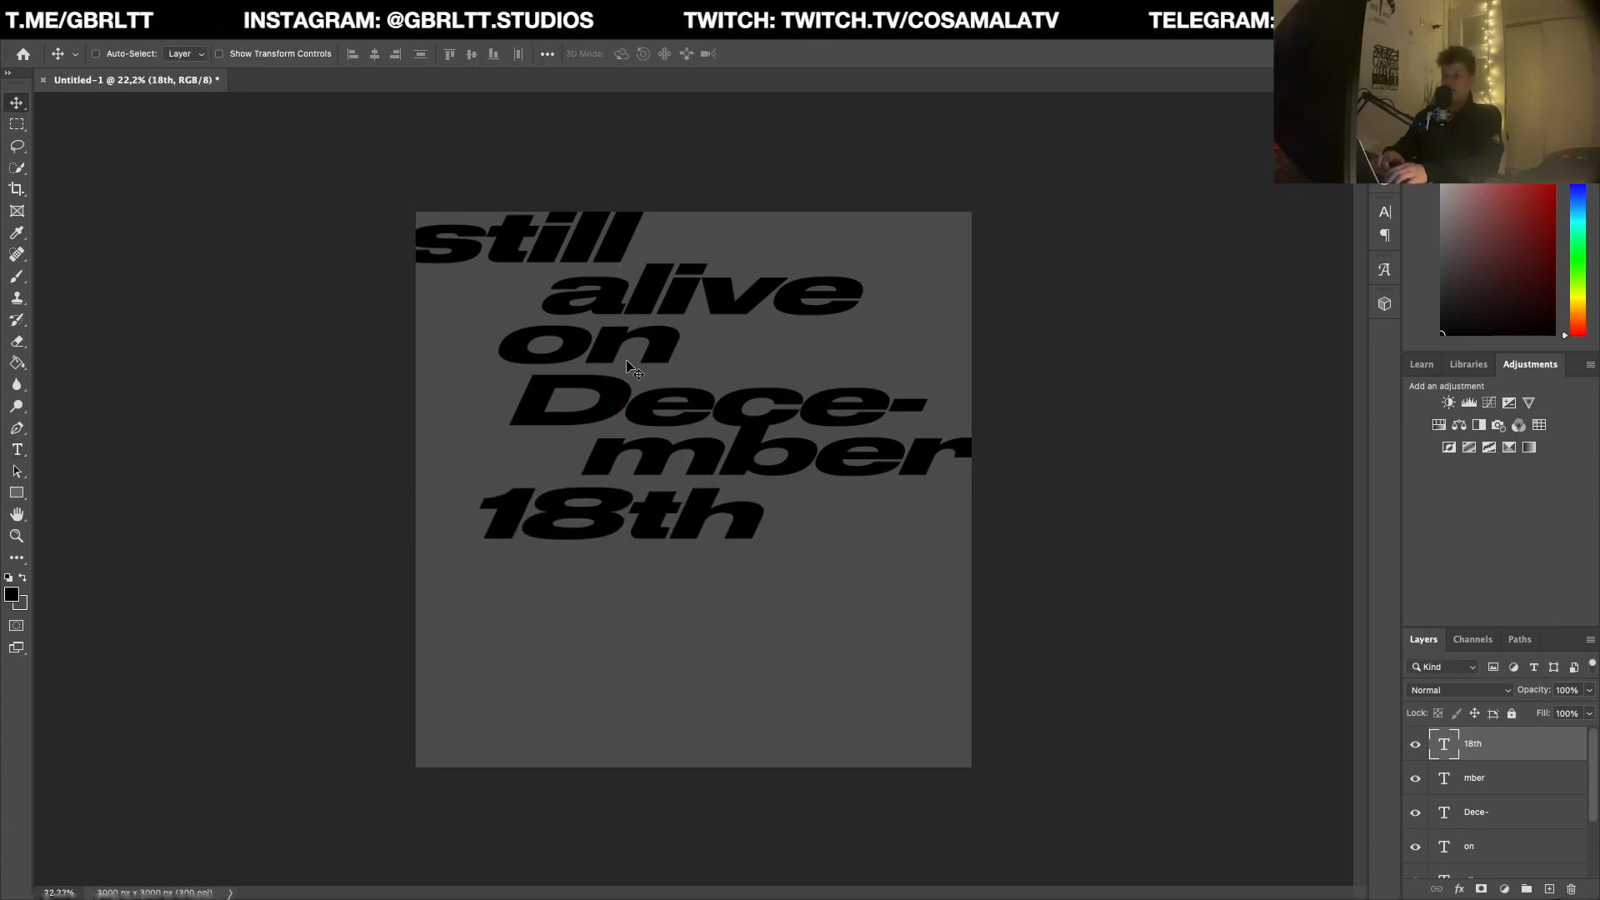
Step: Group all six text layers and place a duplicate of the group directly below so the phrase repeats down the canvas
scroll(1532, 821, down, 3)
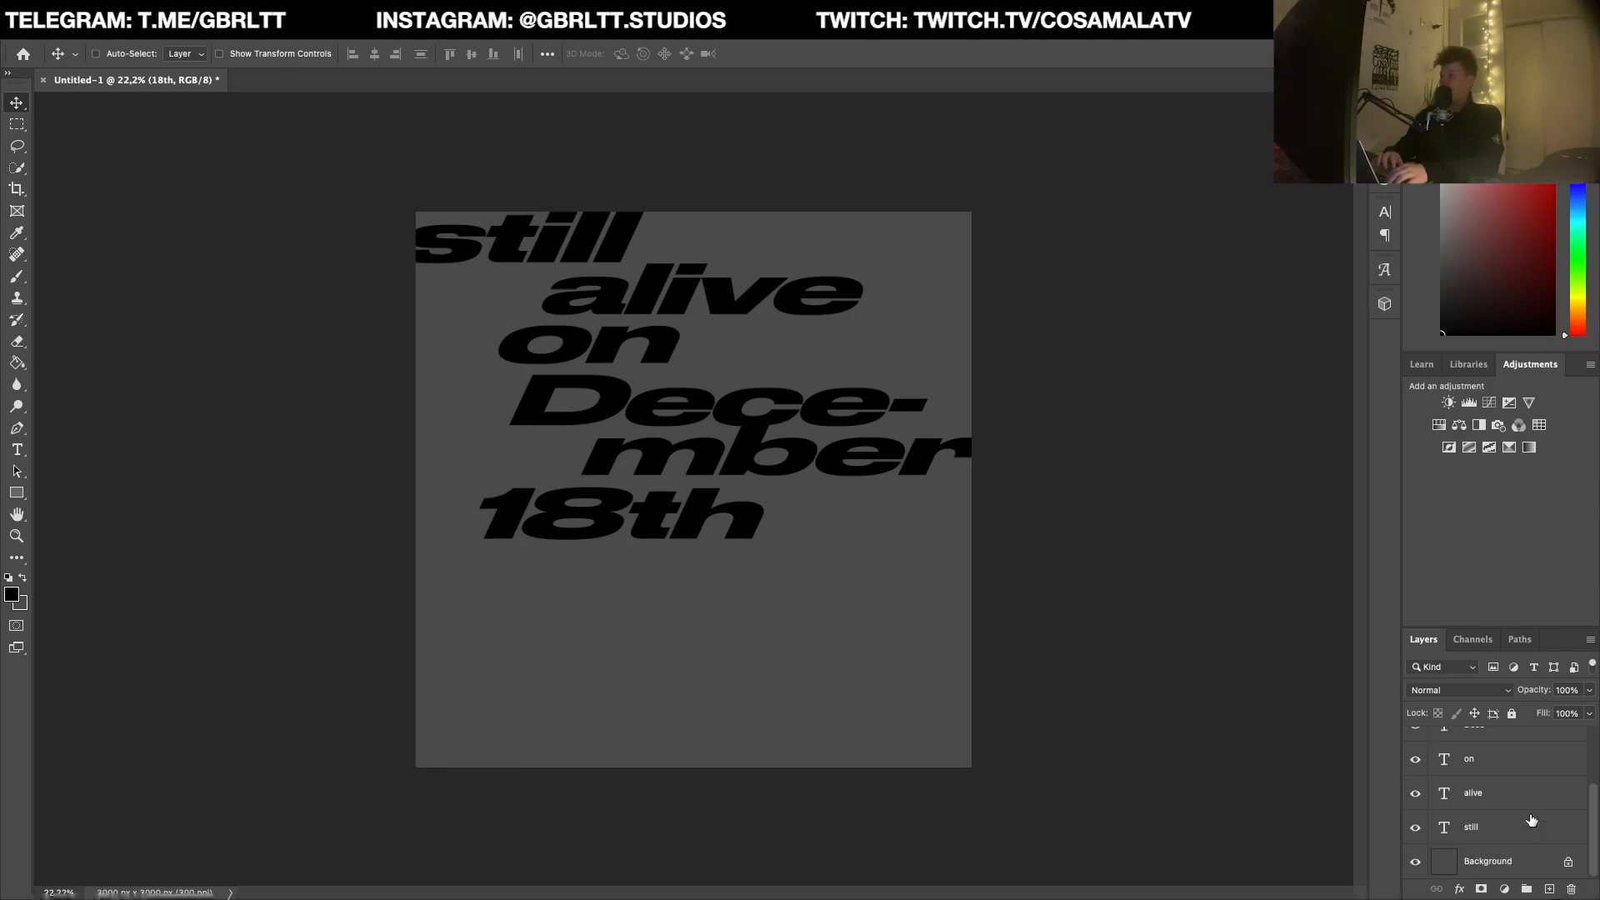
shift+click(1525, 831)
key(ctrl+g)
drag(690, 295, 692, 615)
Step: Combine both text groups into one group and turn that group into a single layer
shift+click(1487, 759)
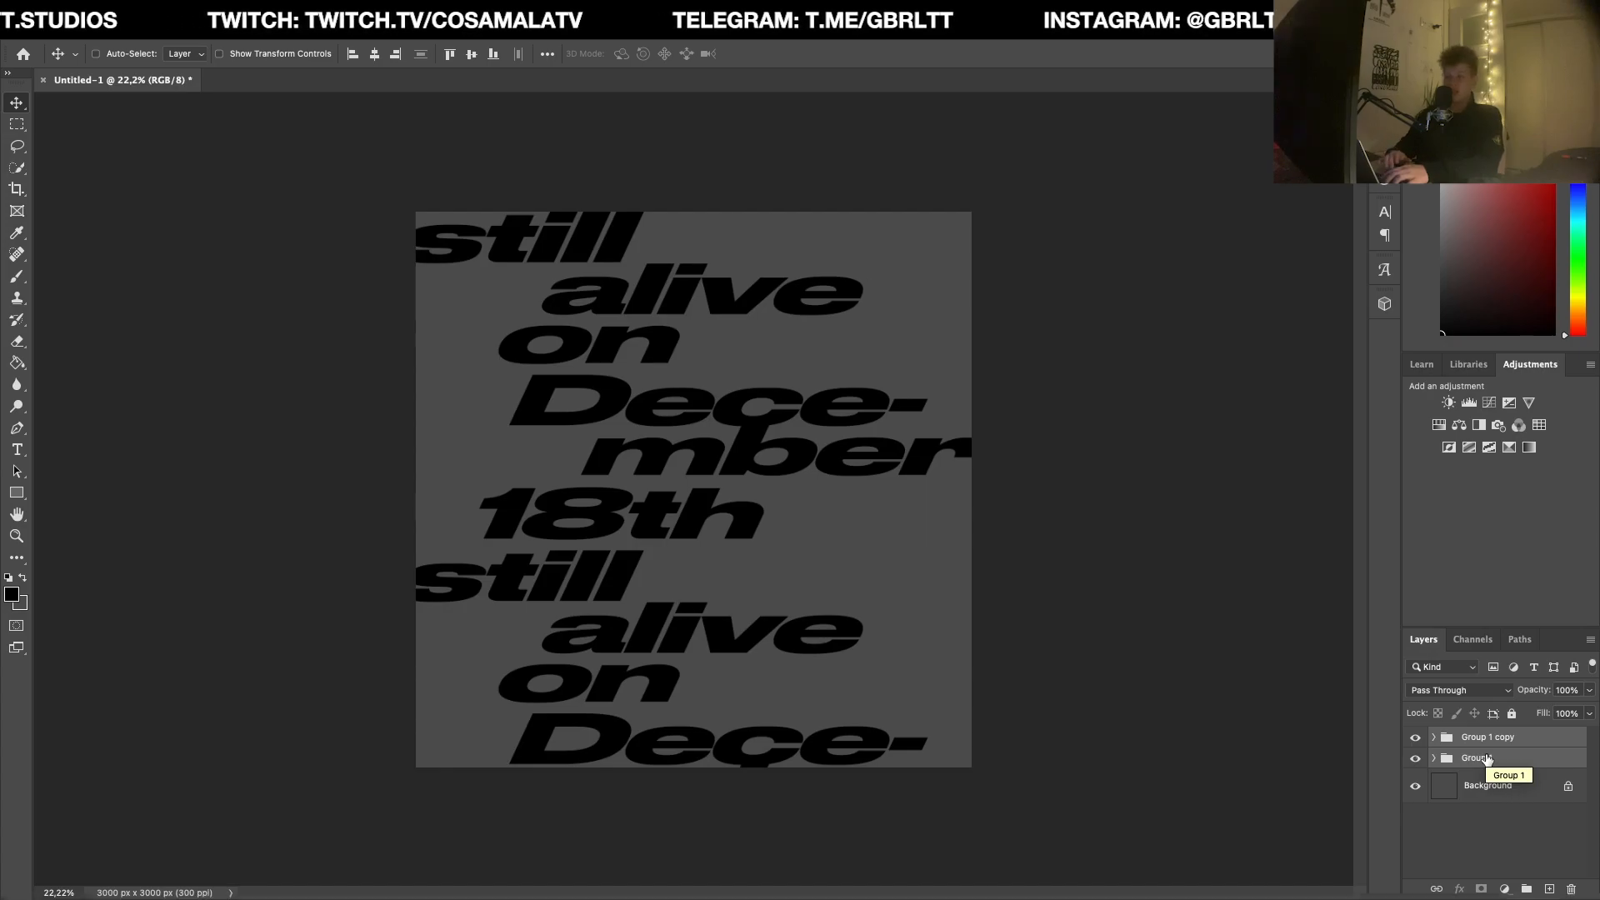
key(ctrl+g)
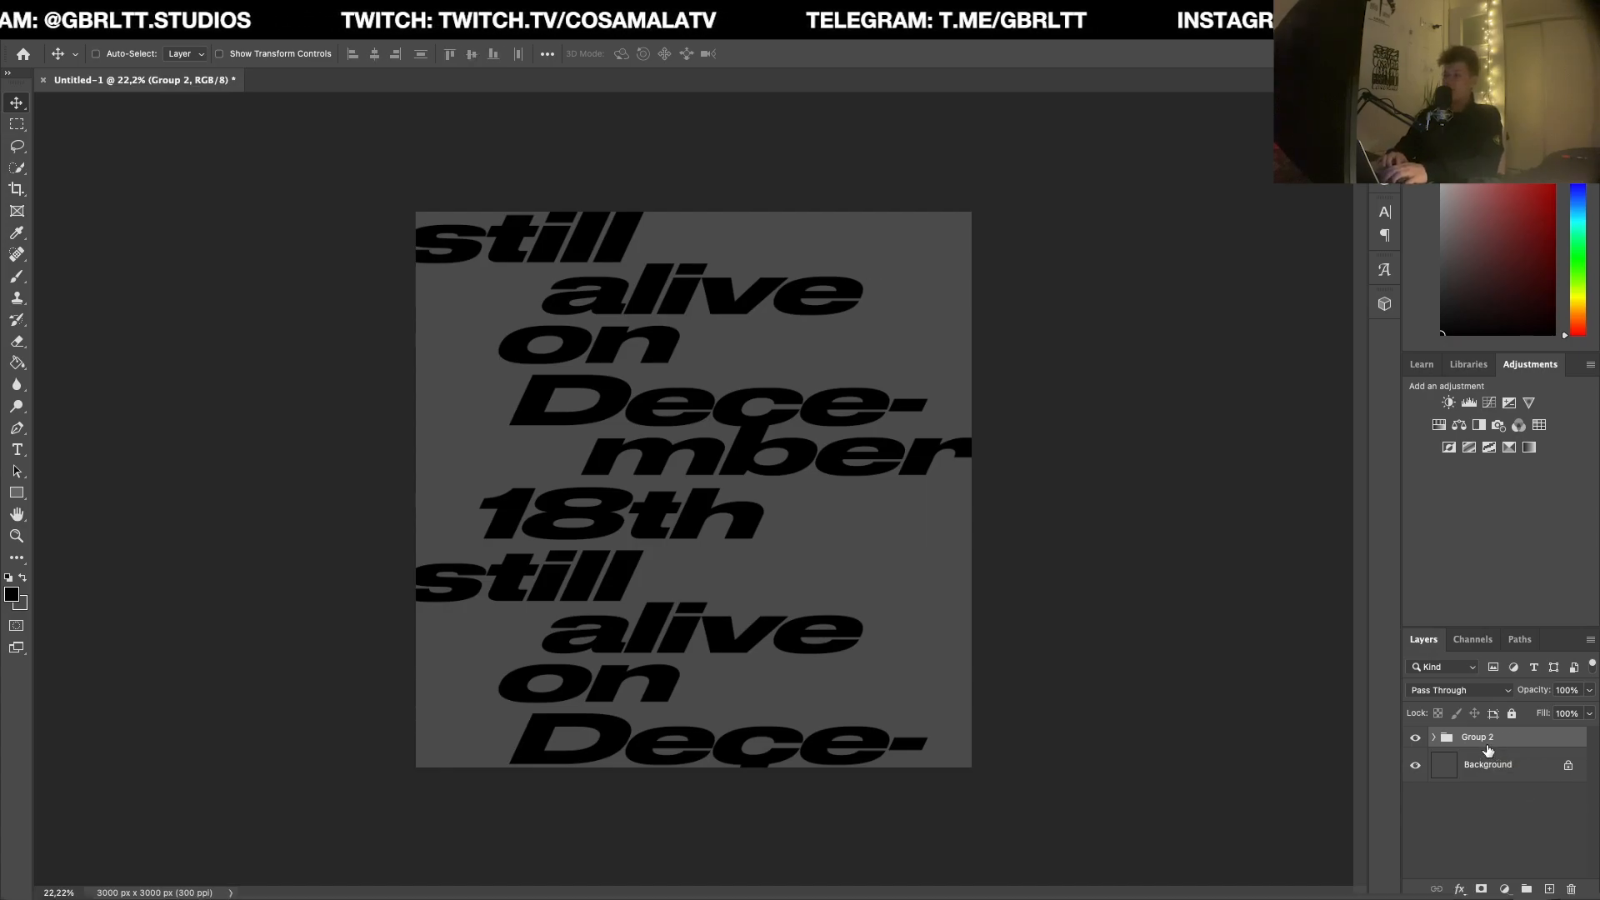
right_click(1489, 750)
click(1400, 355)
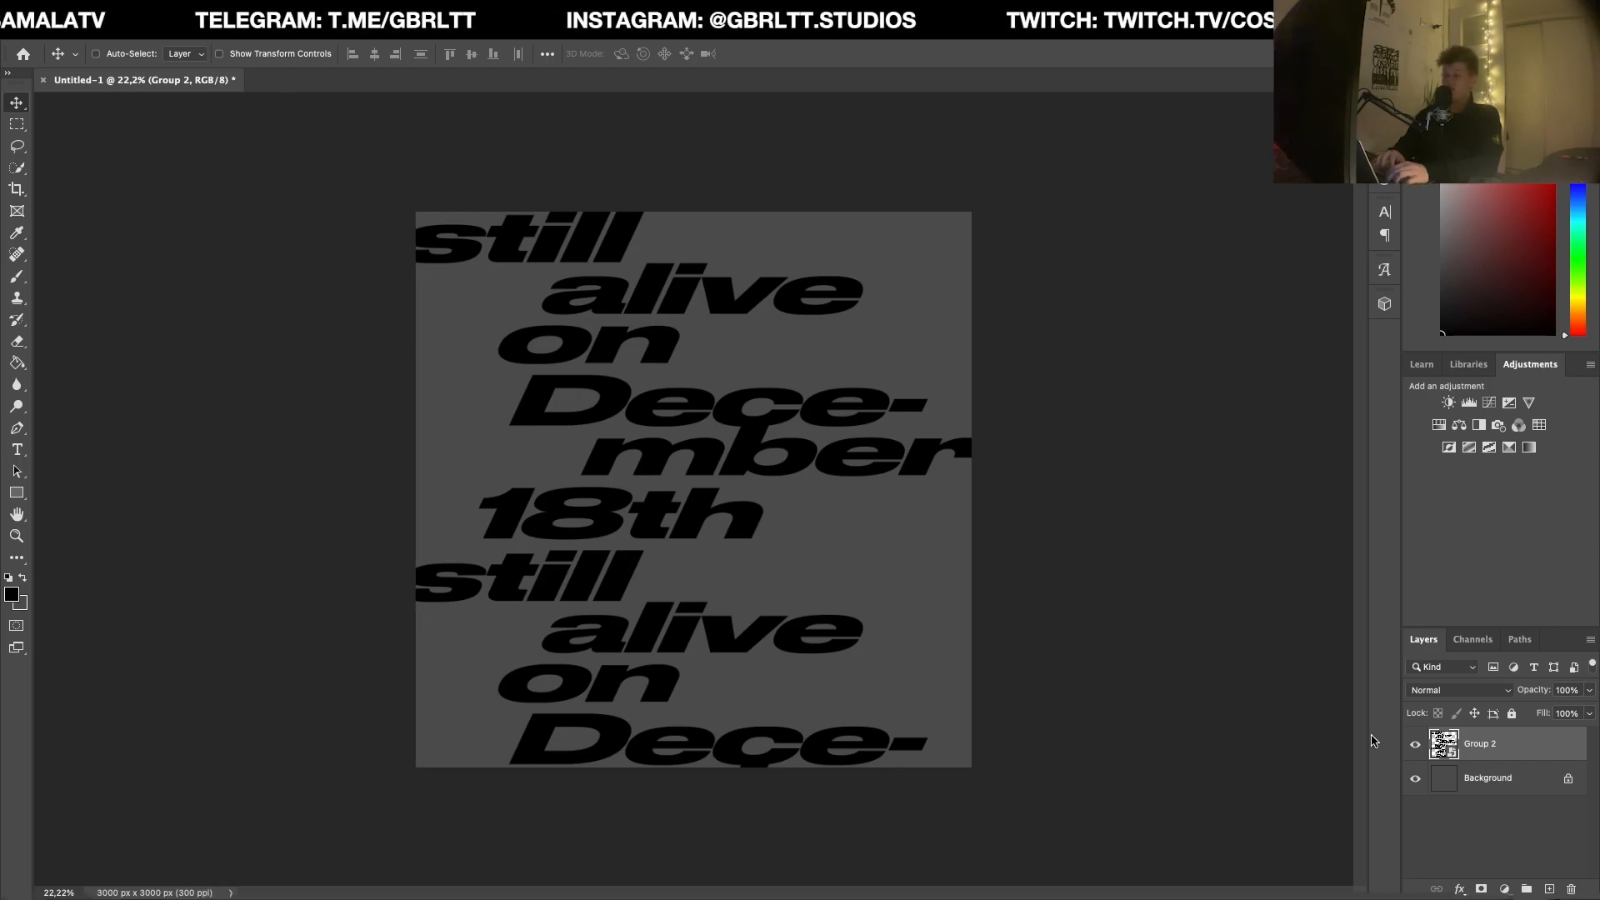
double_click(1546, 752)
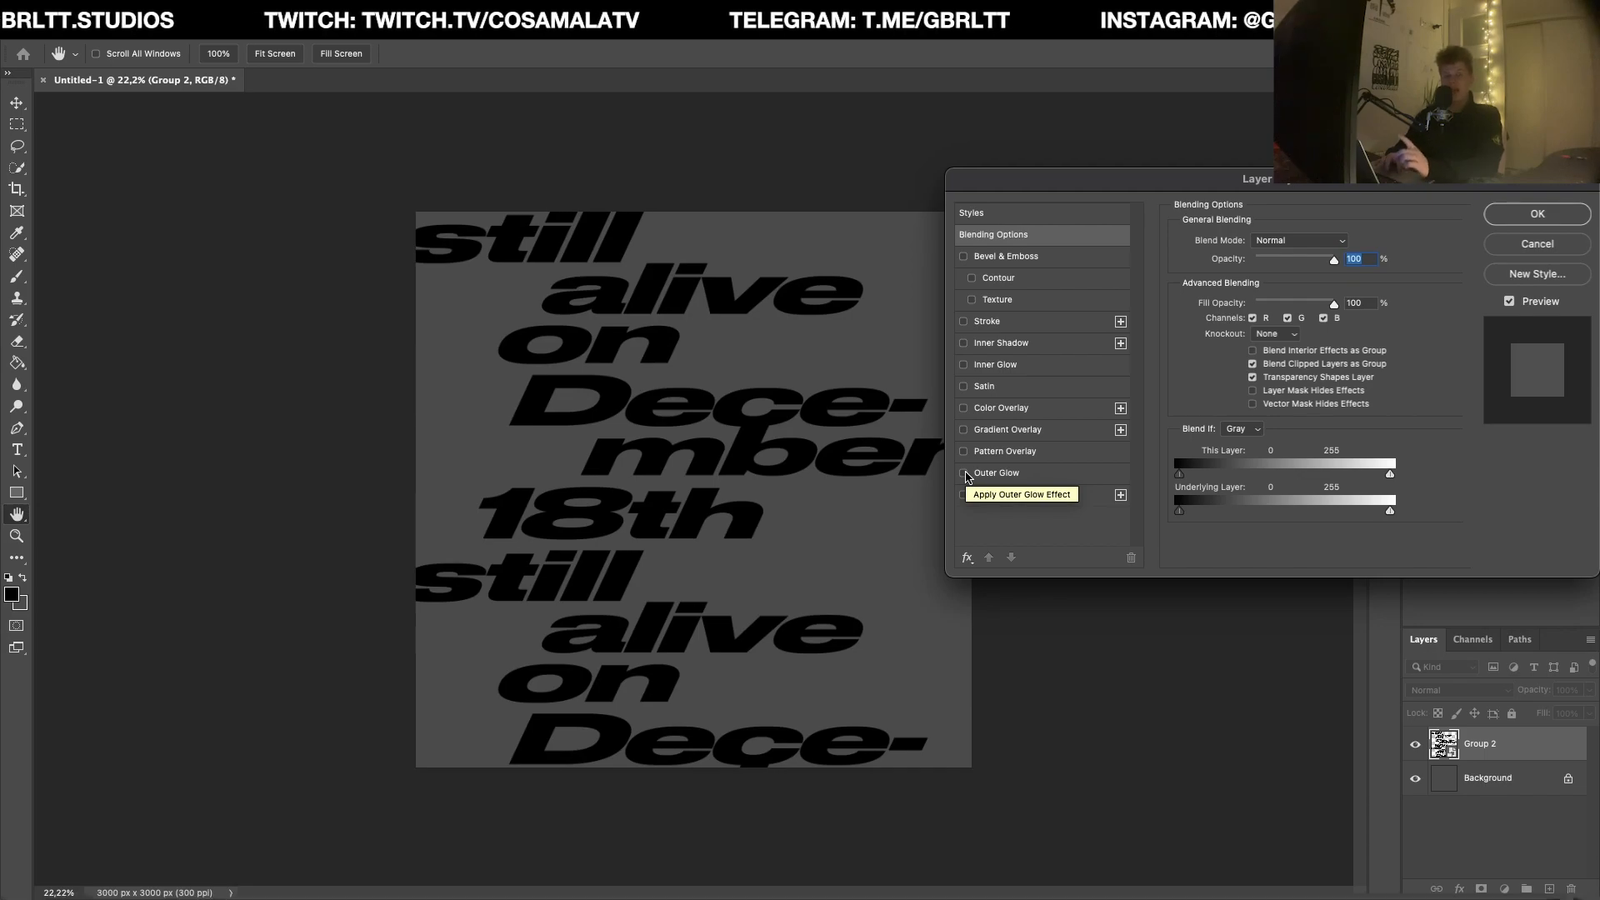
click(965, 473)
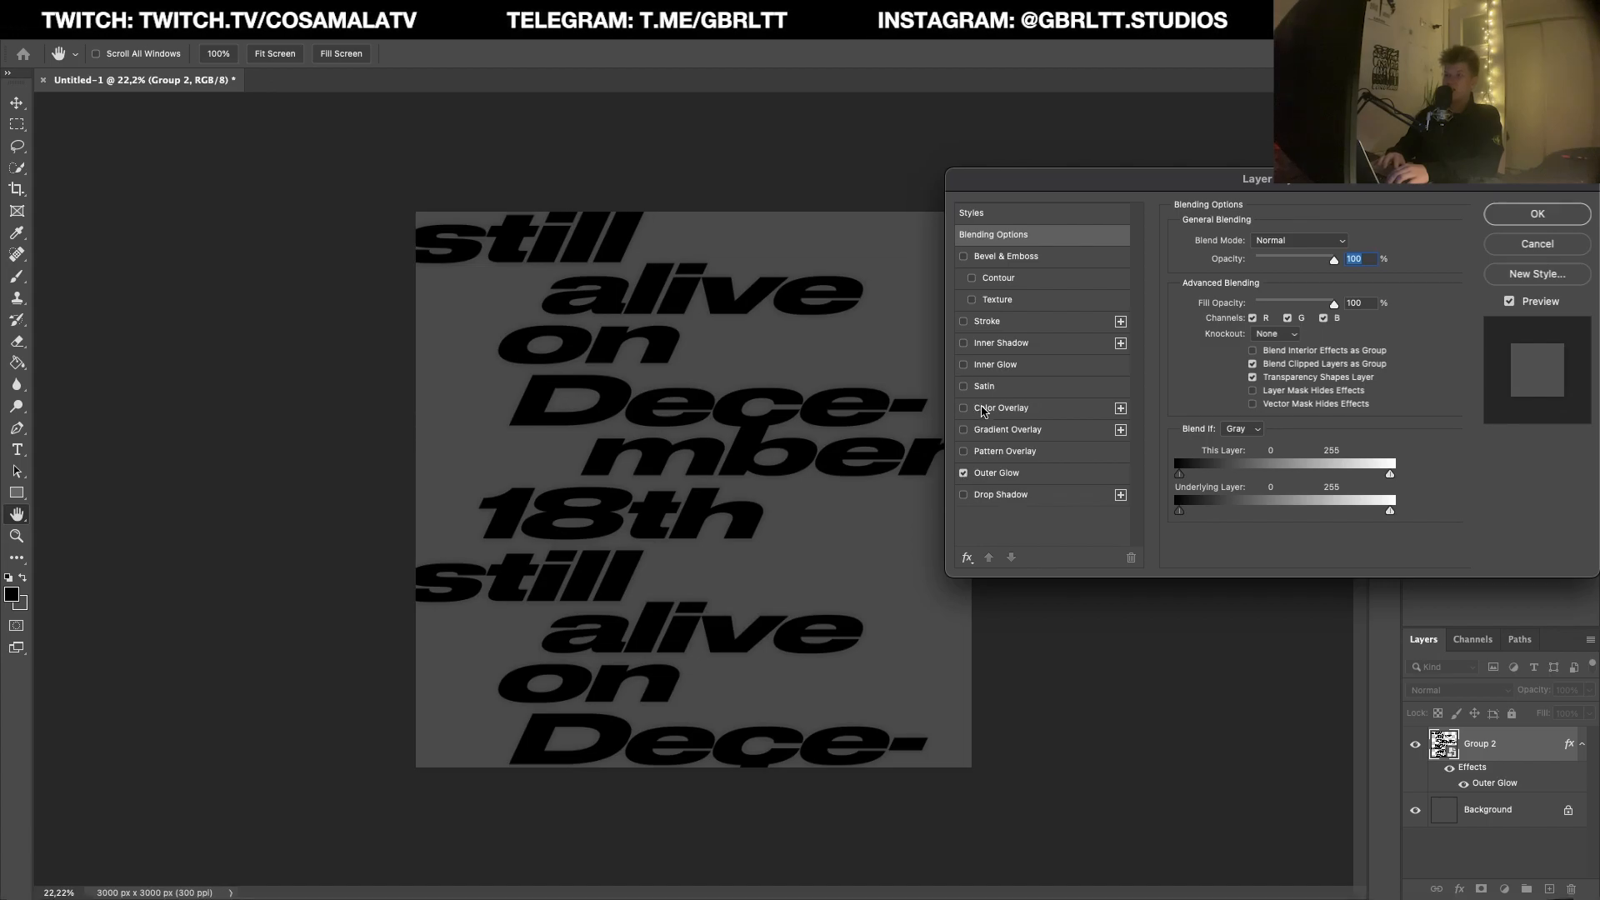
click(1004, 472)
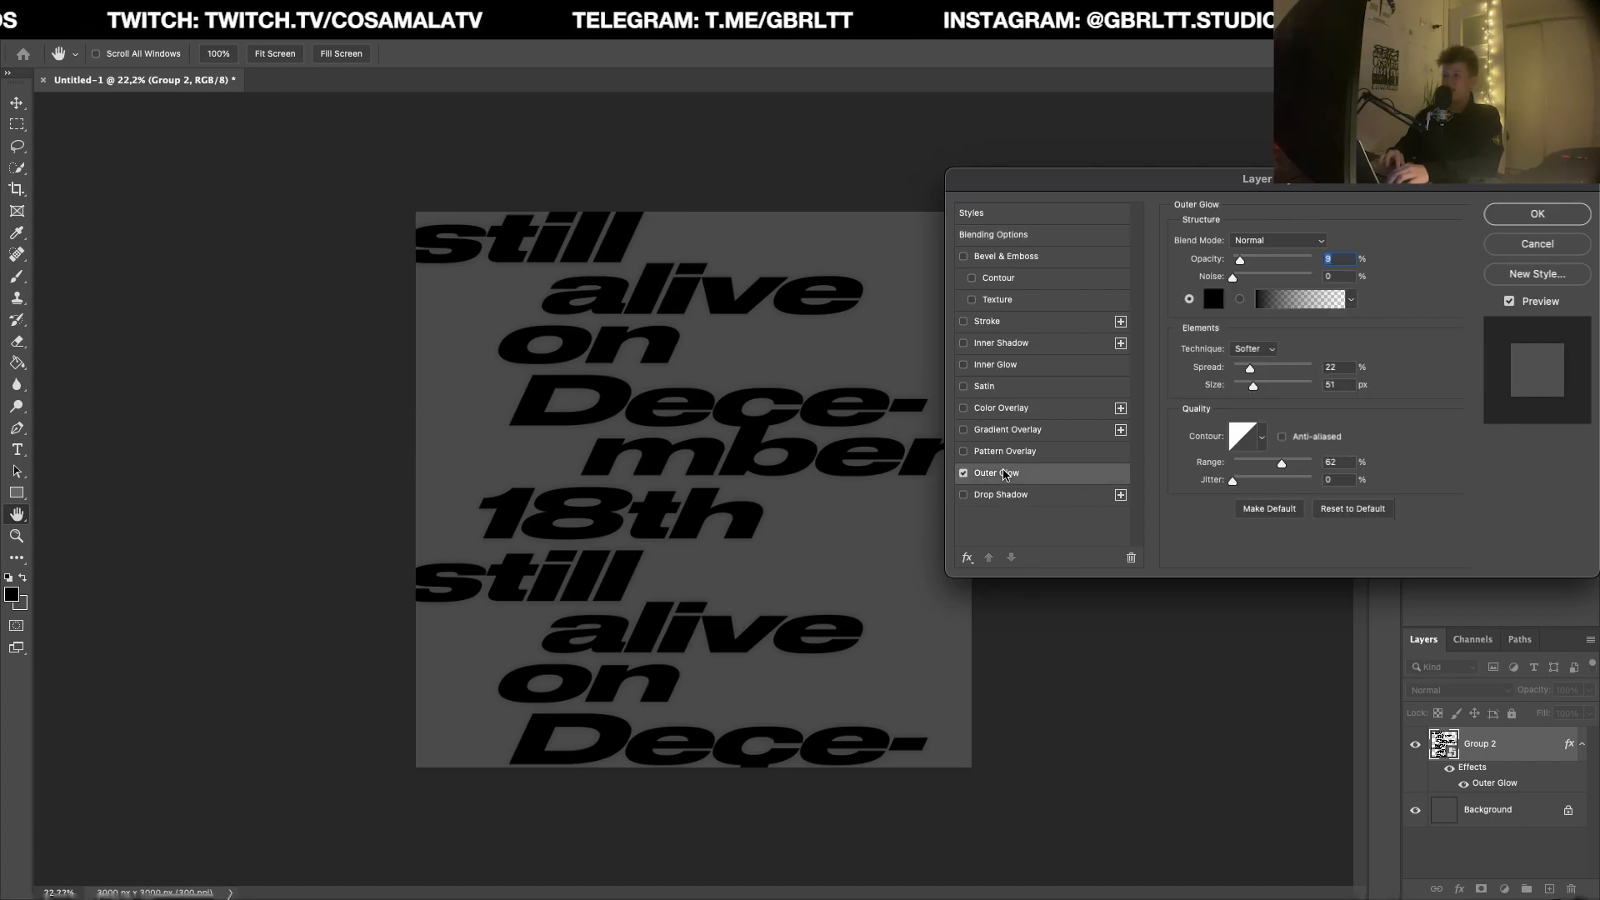
click(1215, 309)
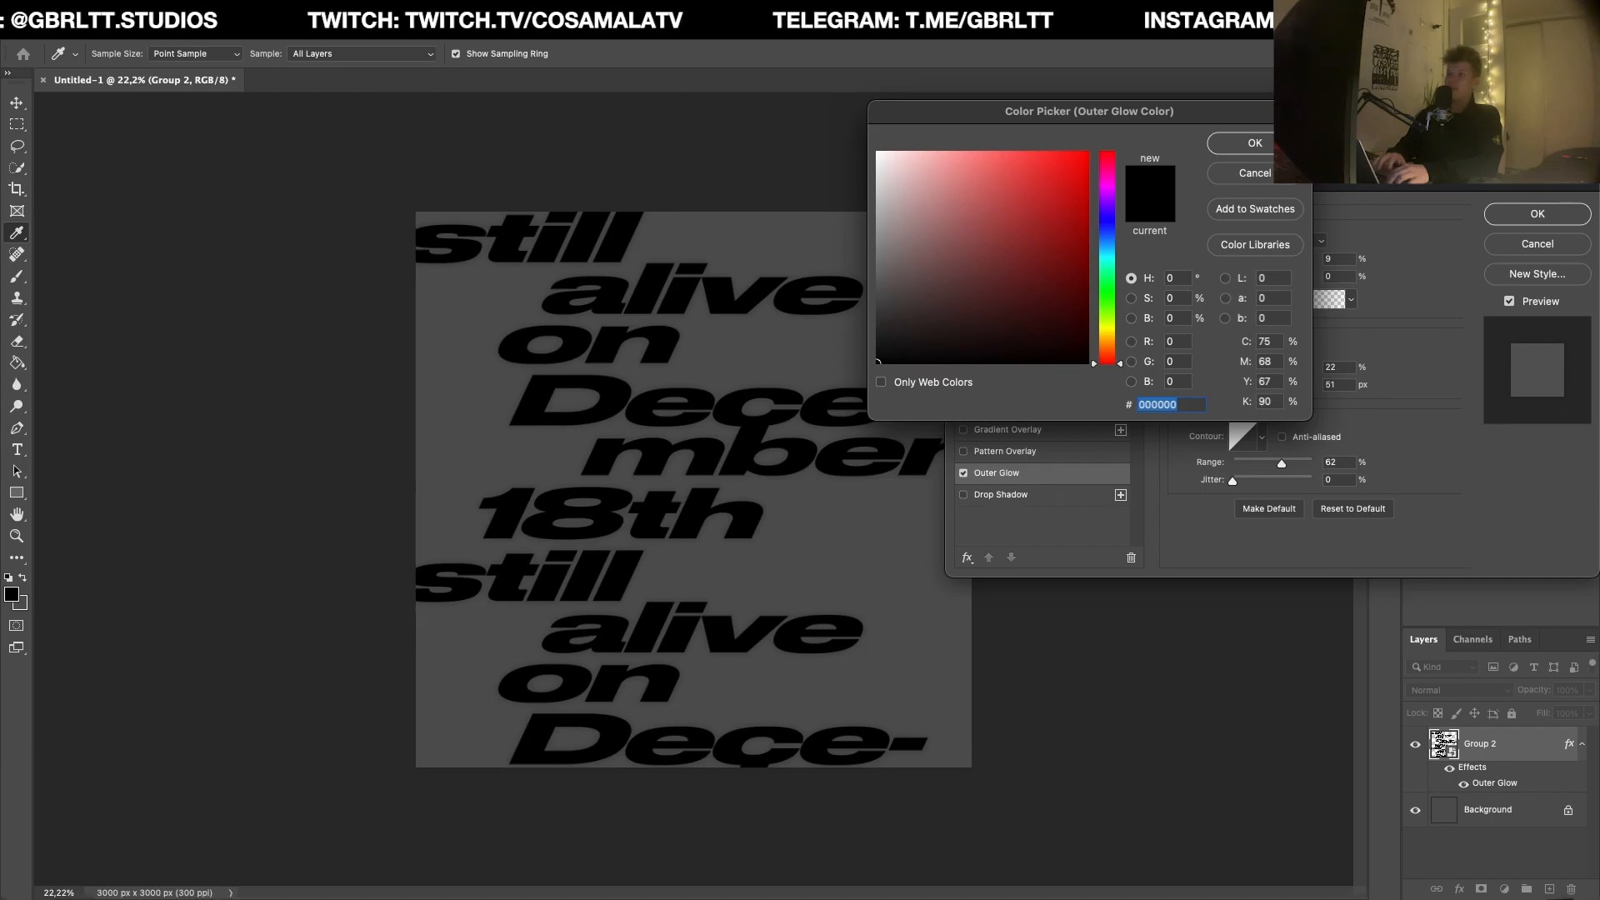
key(Escape)
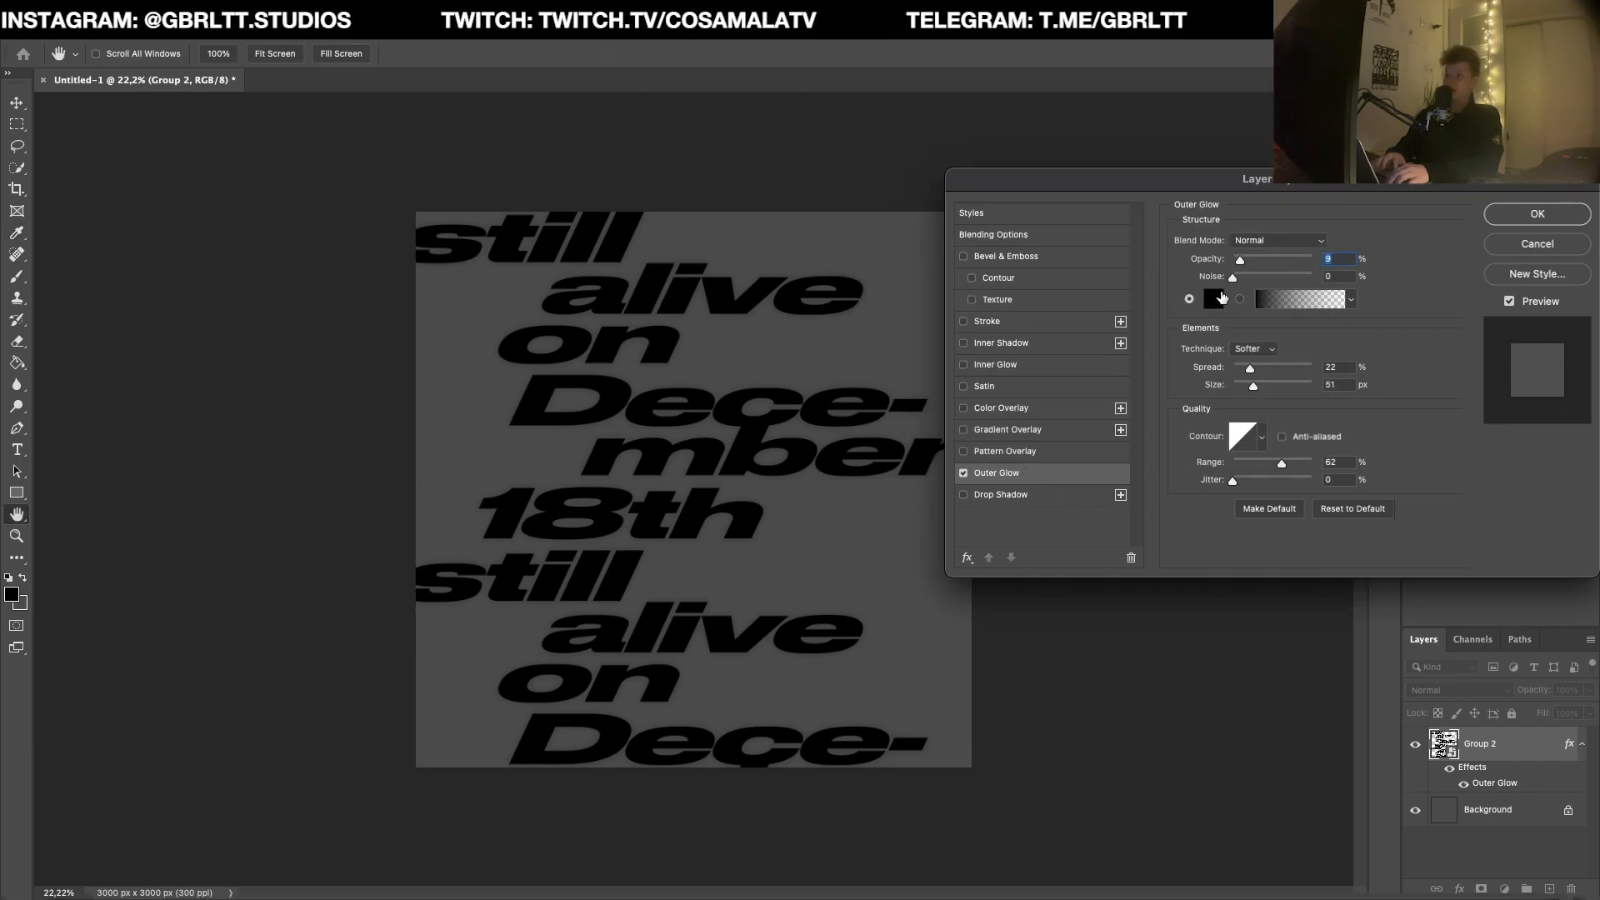
drag(1240, 261, 1248, 263)
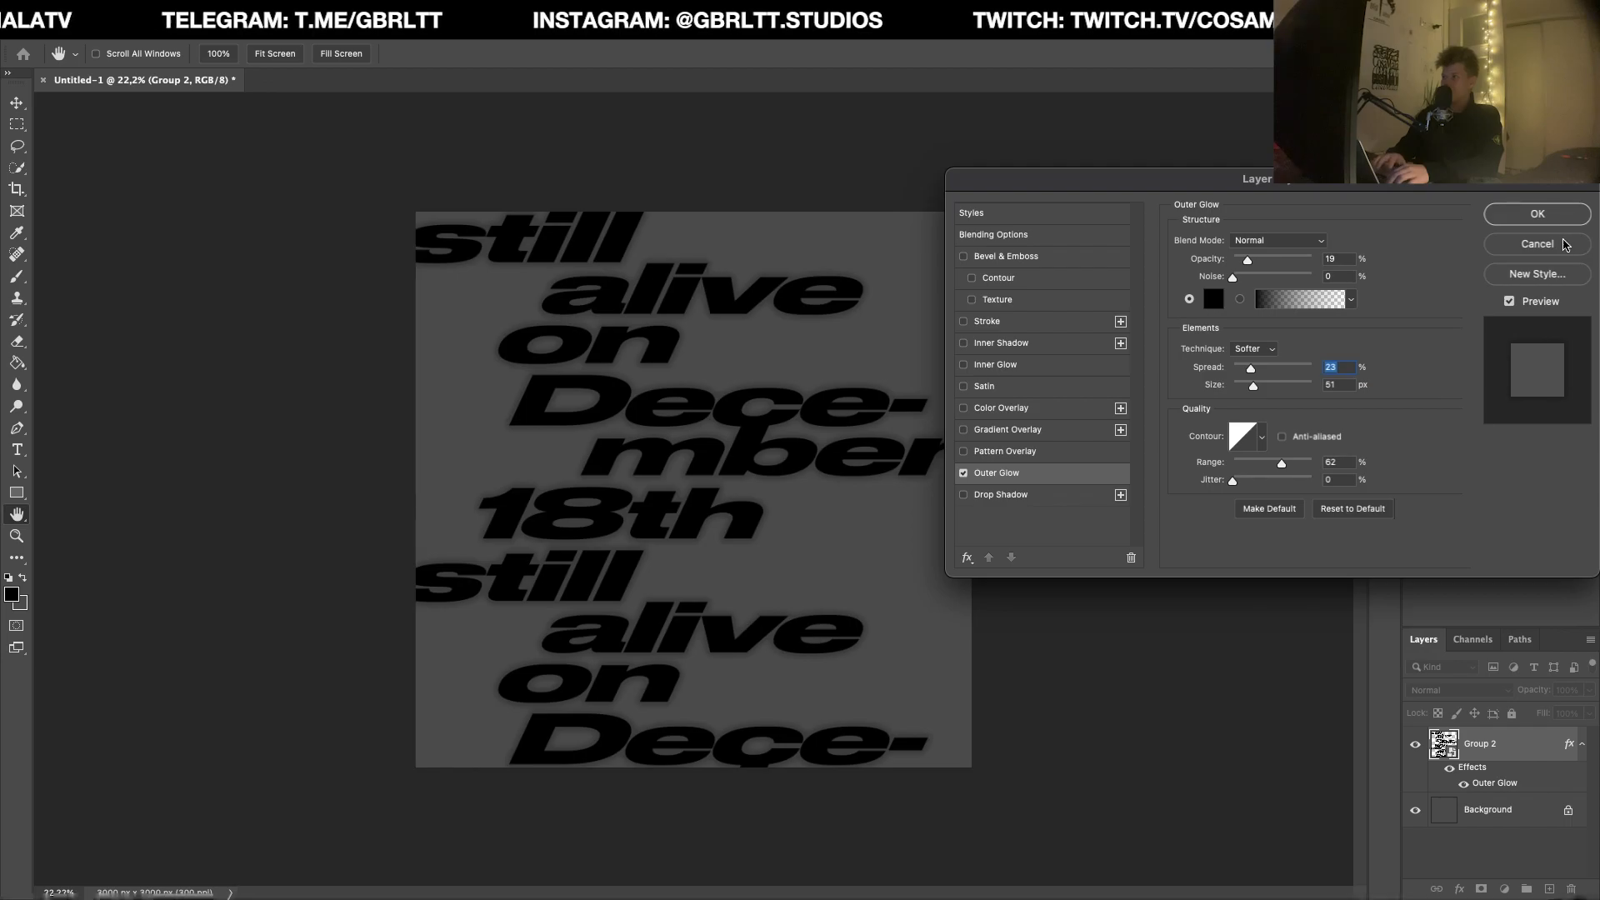
click(1538, 244)
Step: Apply a black Outer Glow to the combined text layer with Normal blending, 9% opacity, 22% spread and 51 px size
double_click(1541, 757)
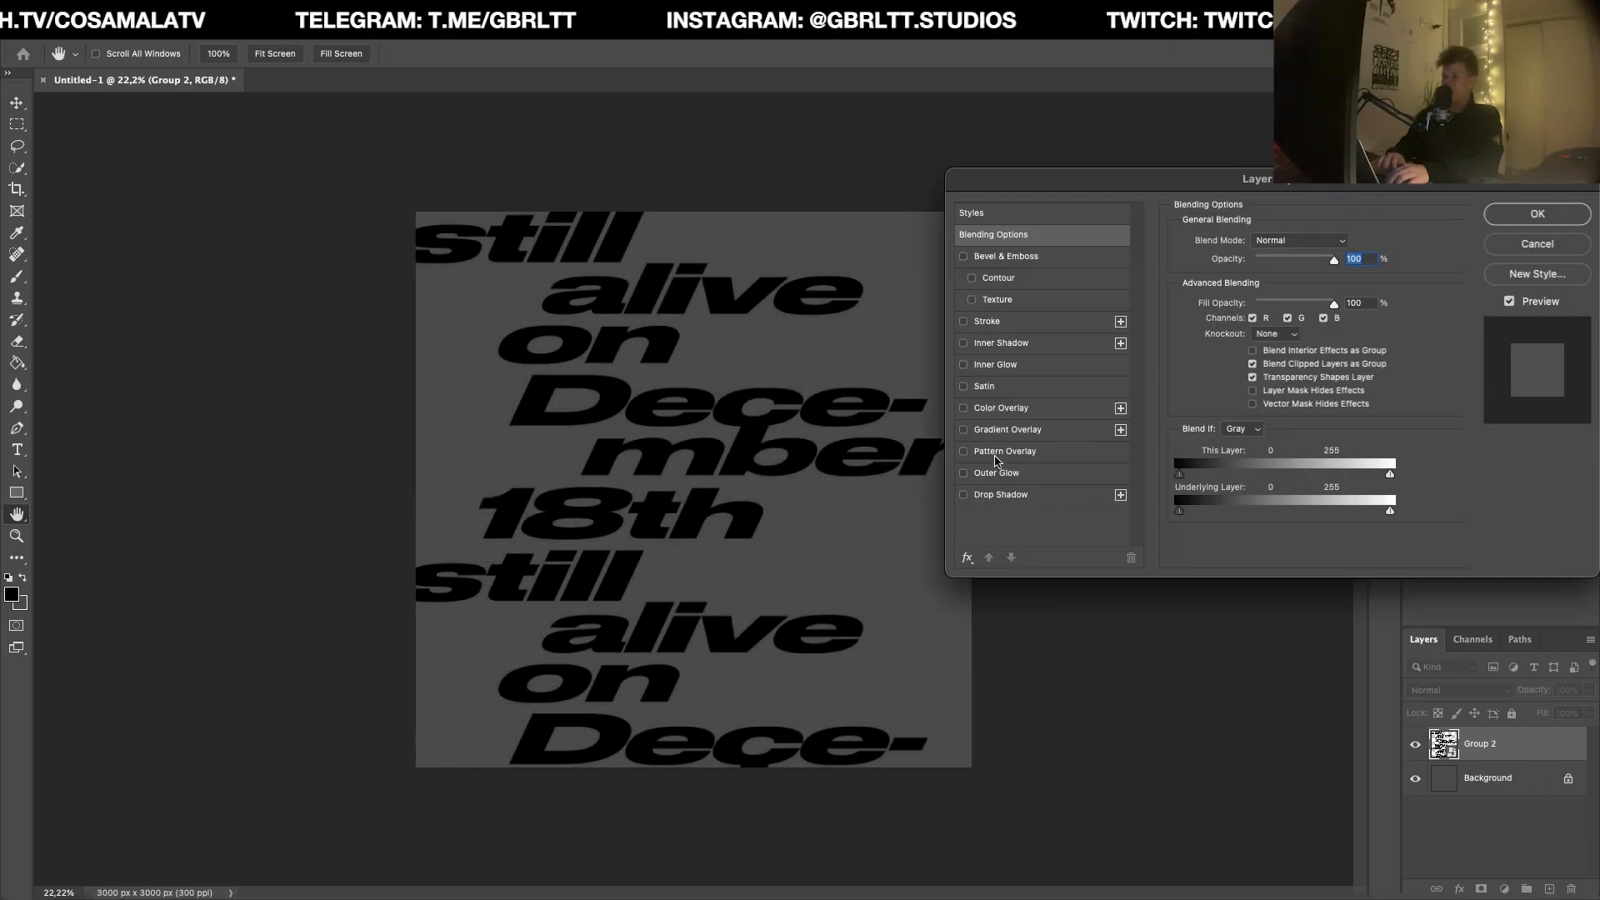
click(1030, 475)
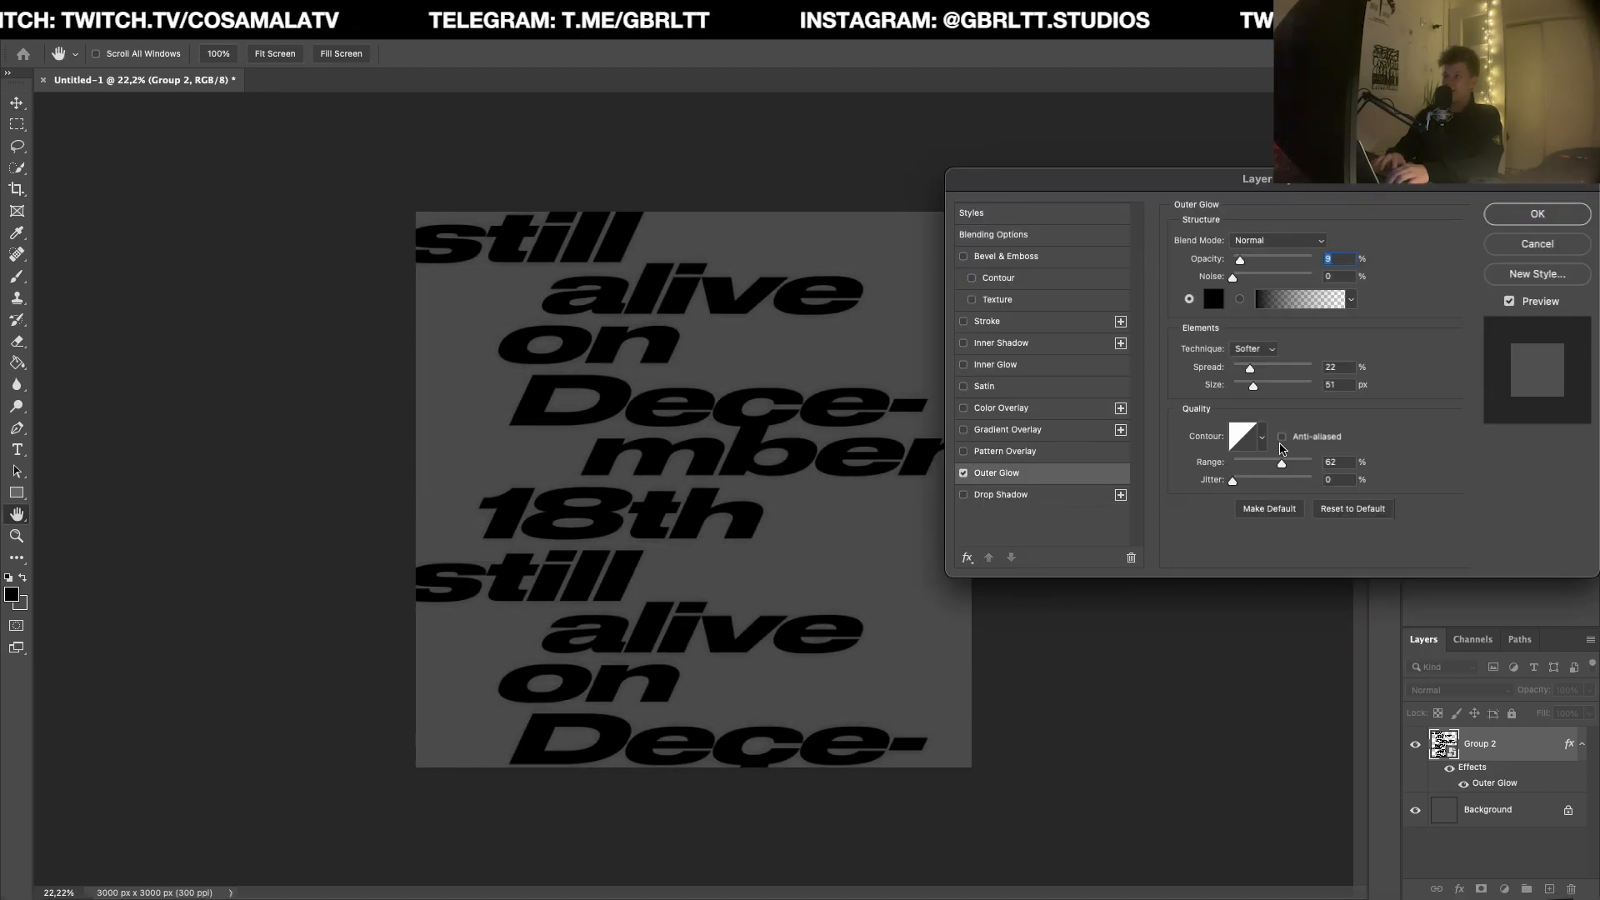
click(1560, 208)
scroll(760, 446, up, 3)
scroll(761, 445, down, 1)
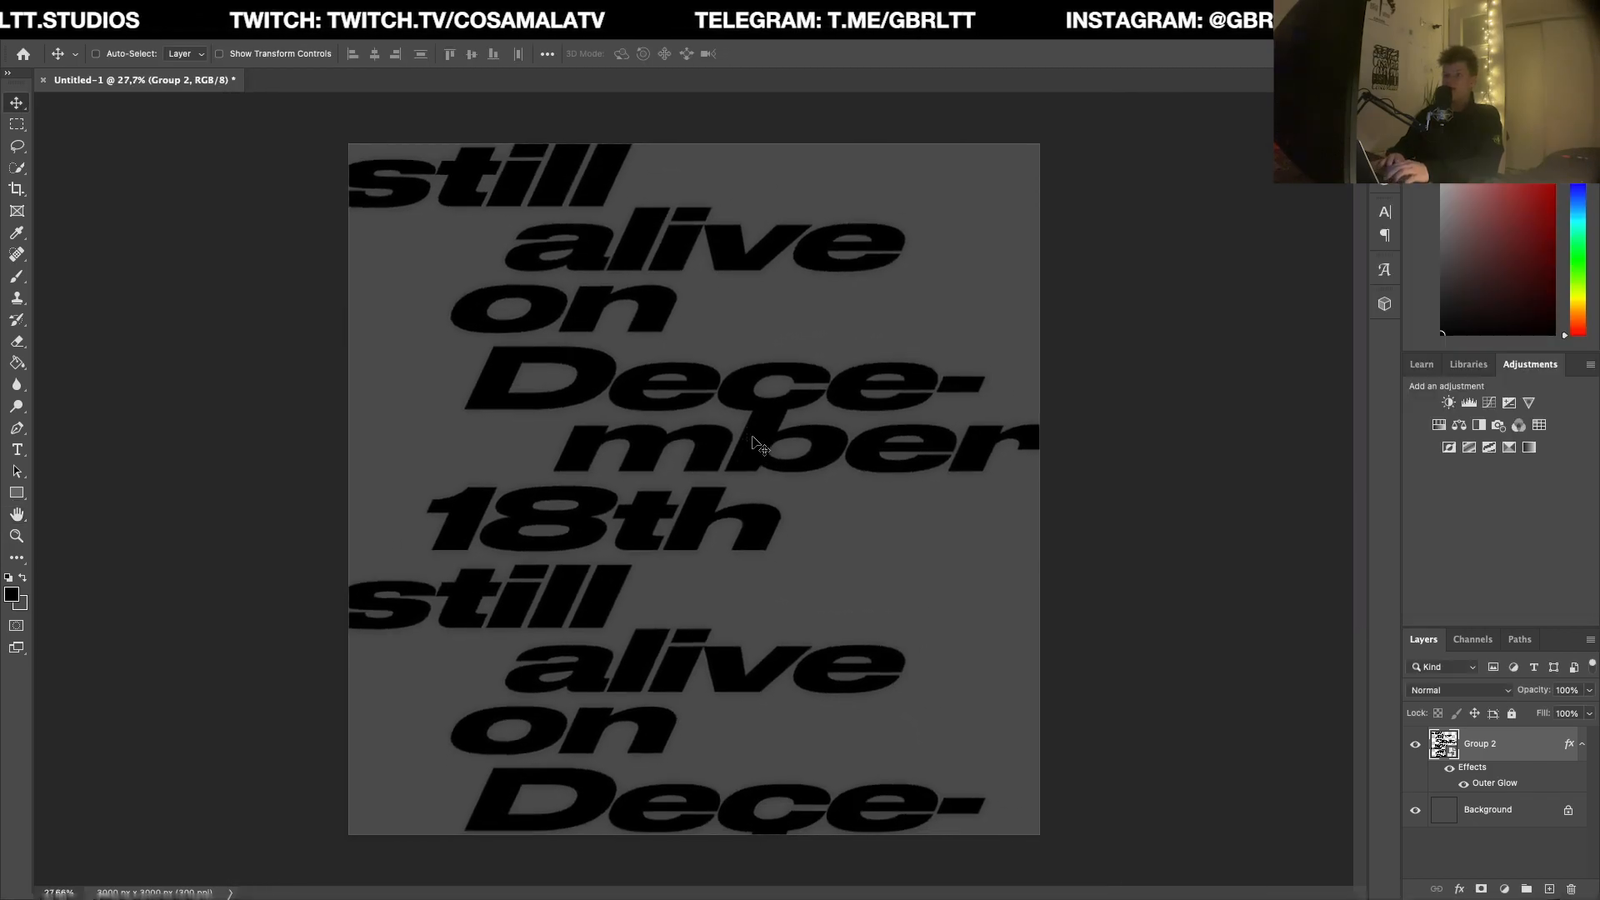
scroll(760, 446, down, 2)
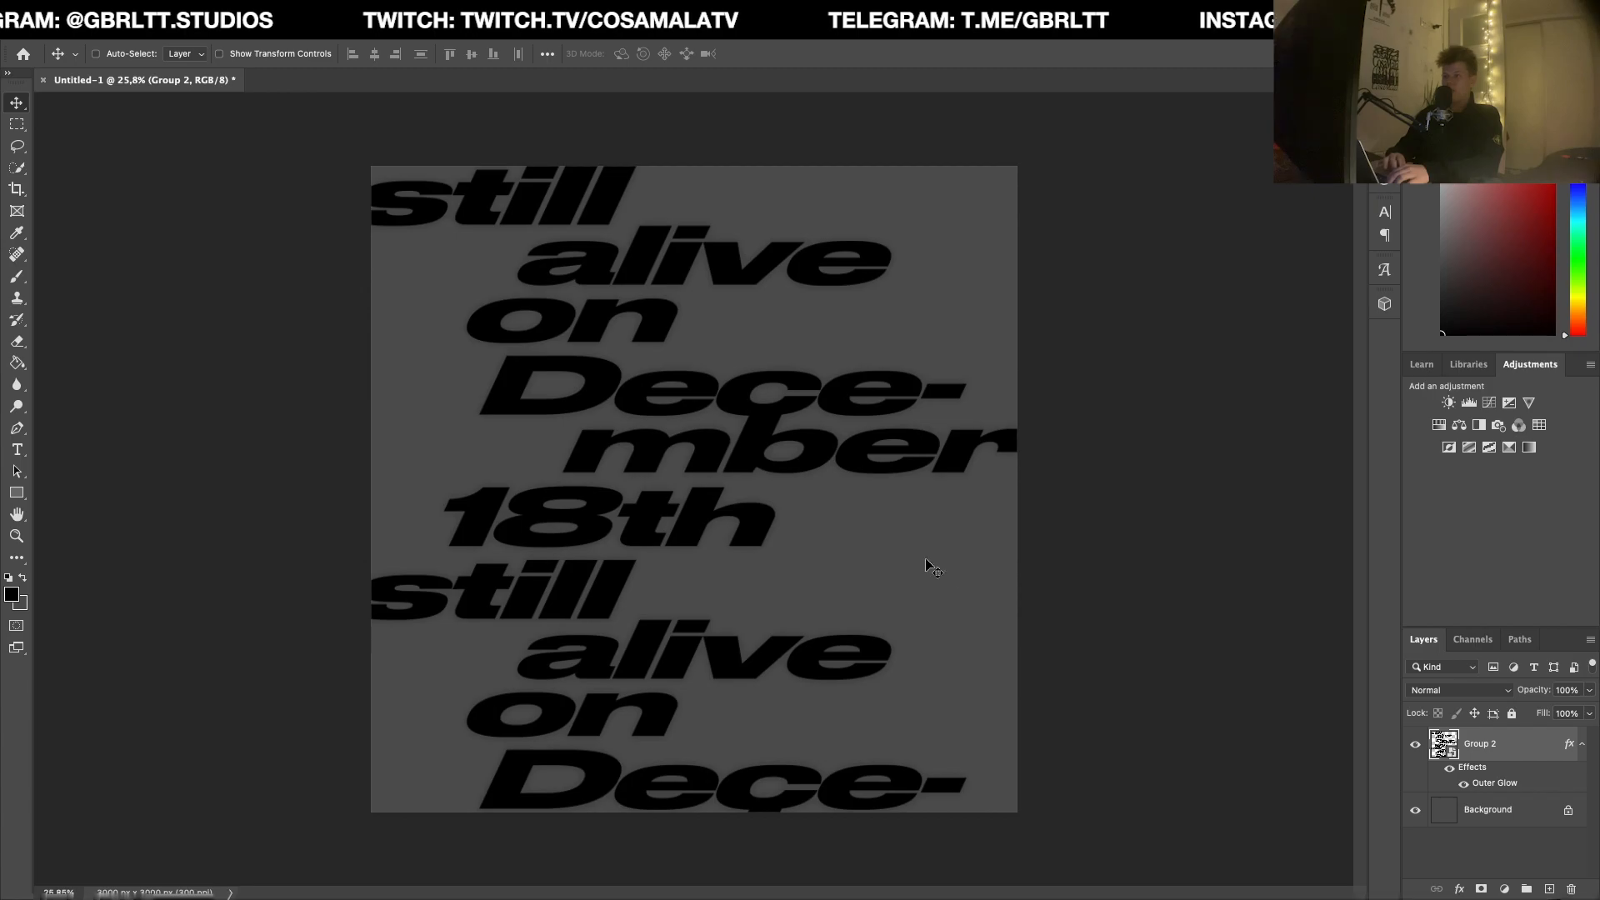
scroll(917, 502, up, 1)
Step: Switch to the Resources folder in Finder and place Icons2.png on the canvas at about 5.83% scale
key(ctrl+Up)
click(655, 218)
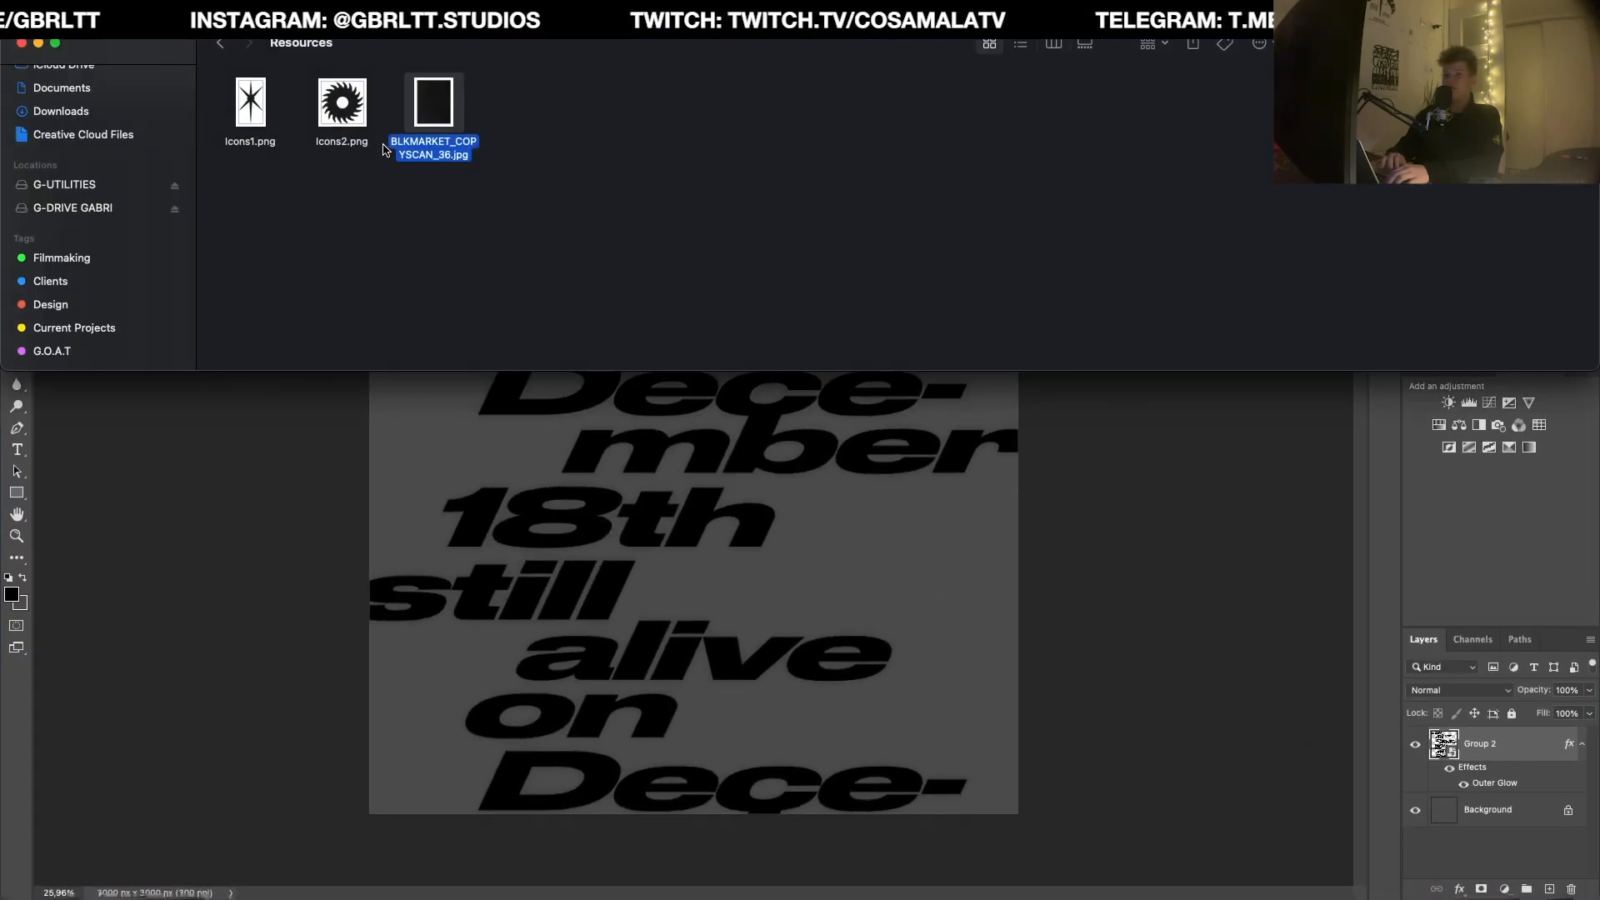
drag(342, 104, 852, 521)
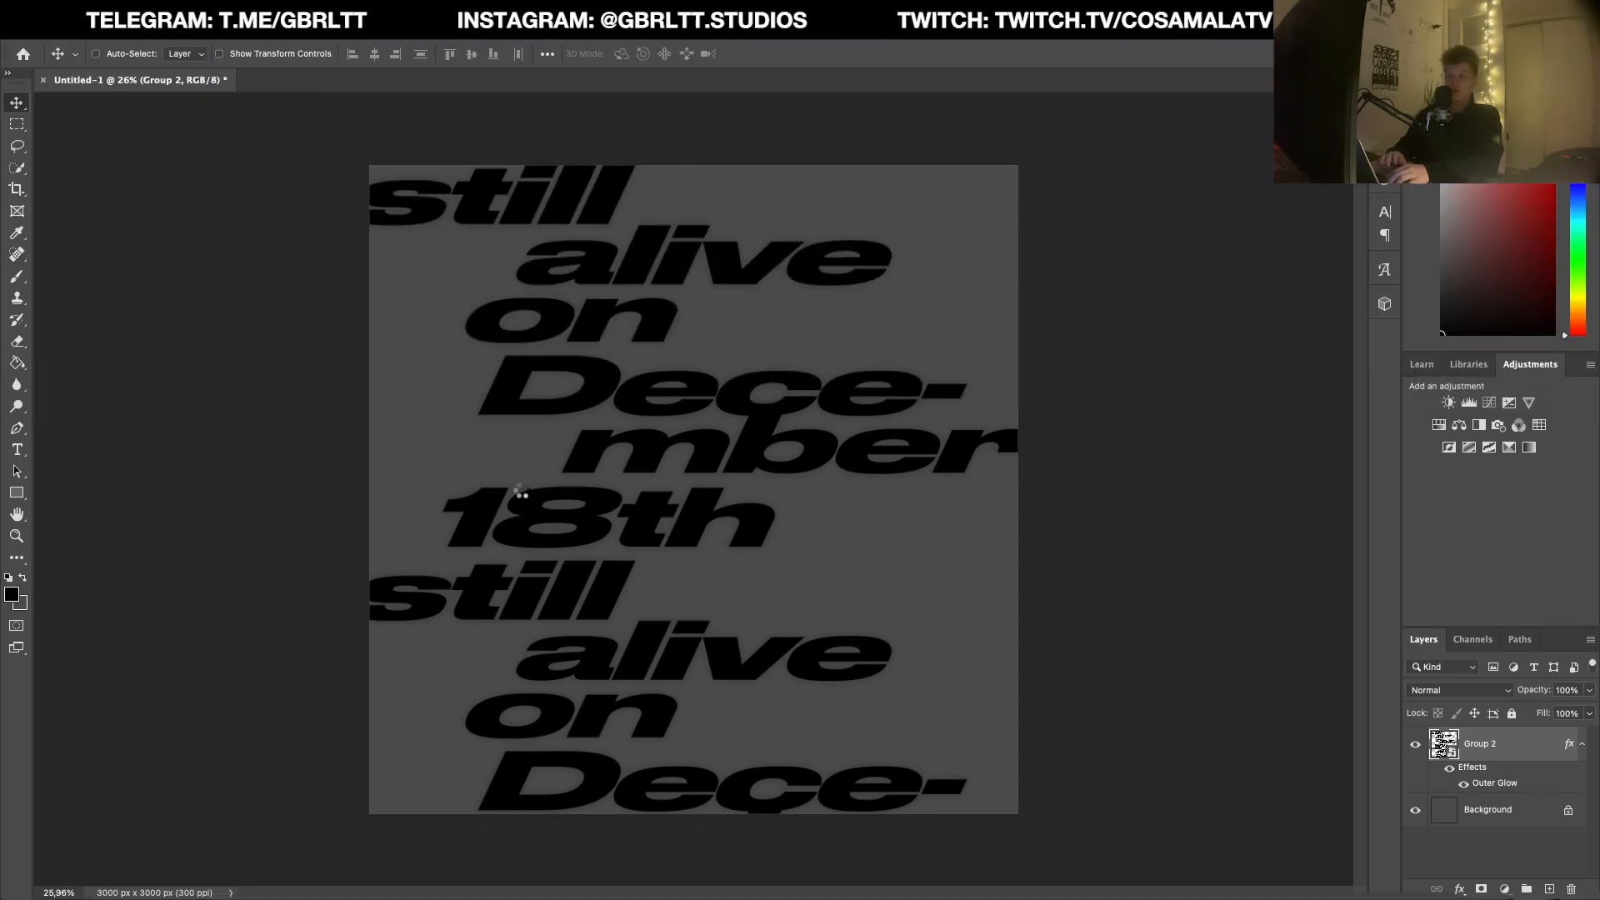
drag(370, 490, 626, 468)
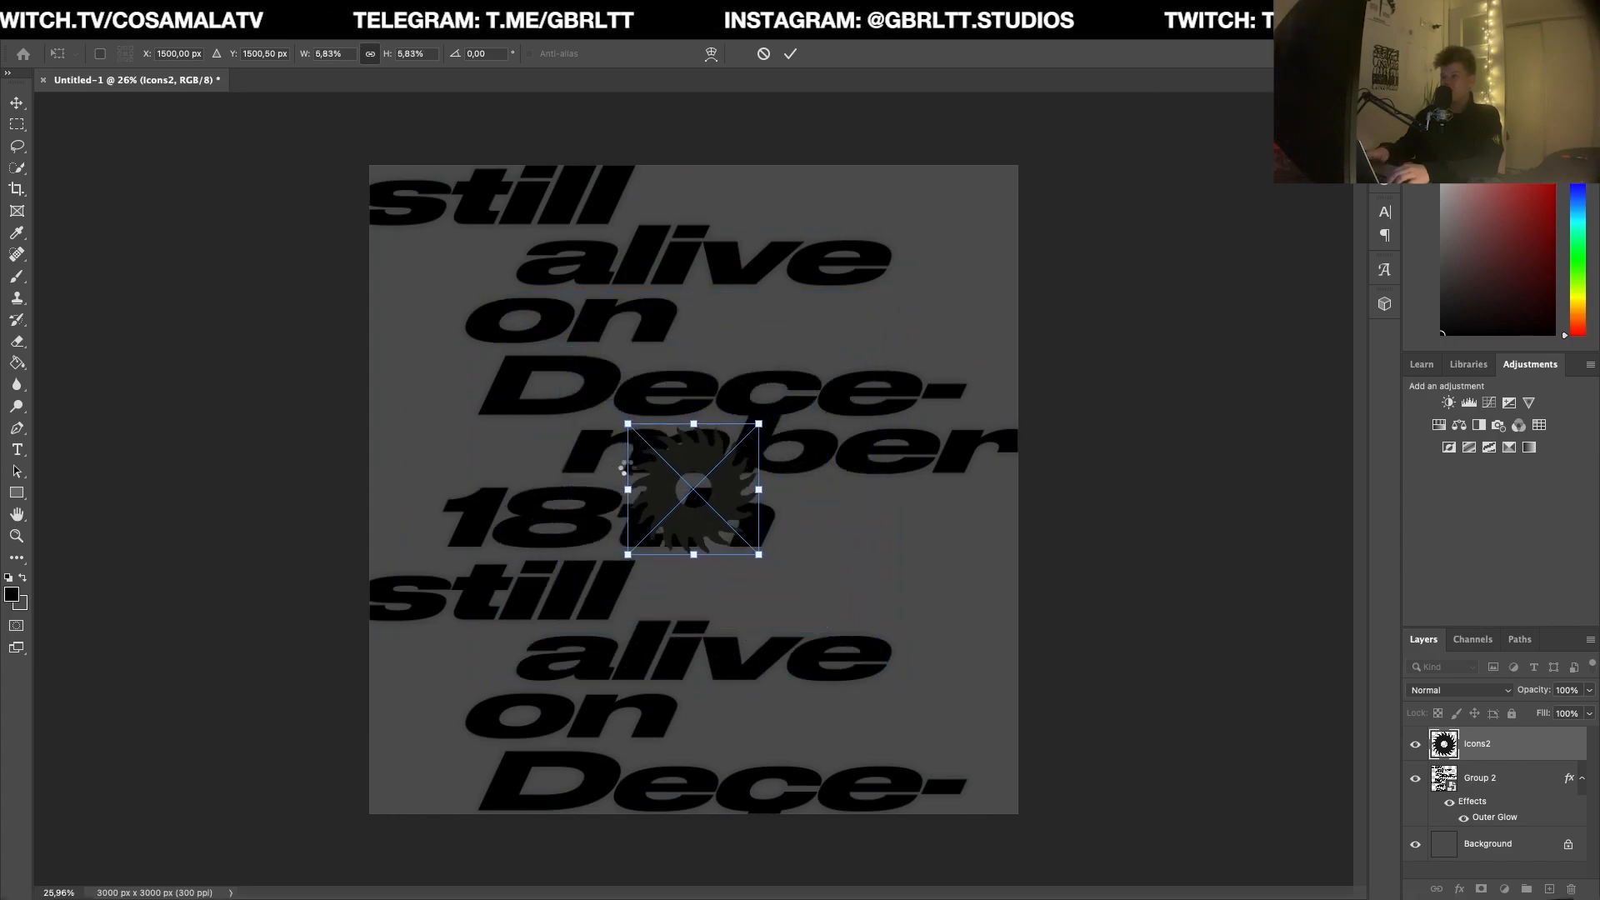
key(Return)
Step: Scale the placed circular saw-like icon to 4% and position it in the empty space beside the first "18th"
drag(723, 508, 915, 550)
key(ctrl+t)
drag(815, 473, 847, 489)
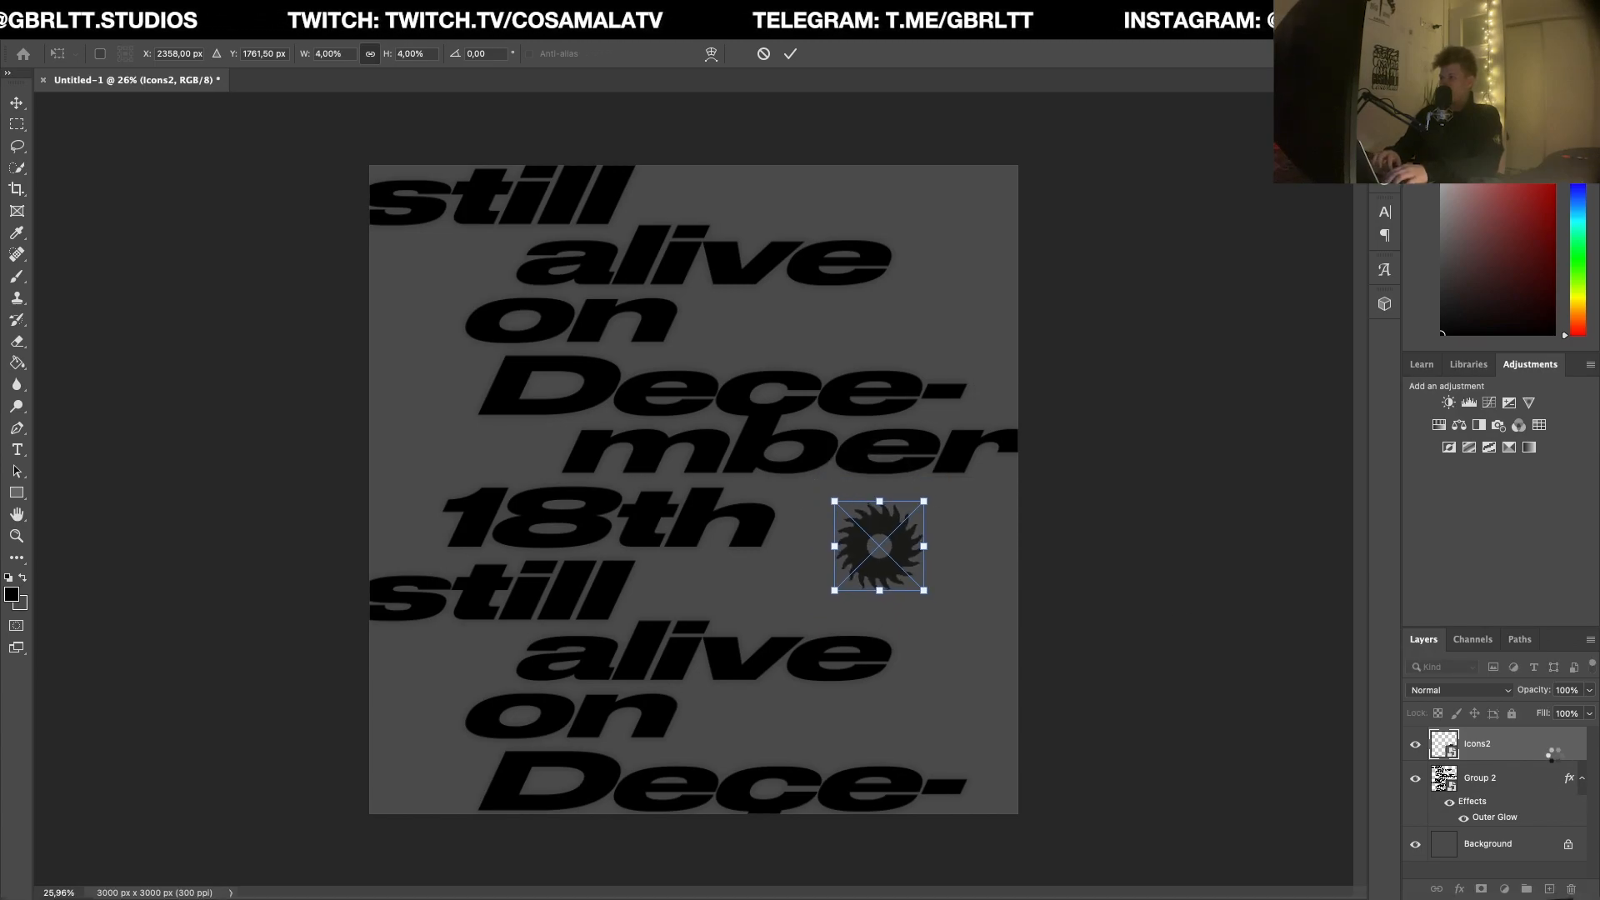
key(Return)
drag(913, 546, 847, 580)
Step: Switch to the Resources folder in Finder and place the Icons1 star graphic on the canvas
key(ctrl+Up)
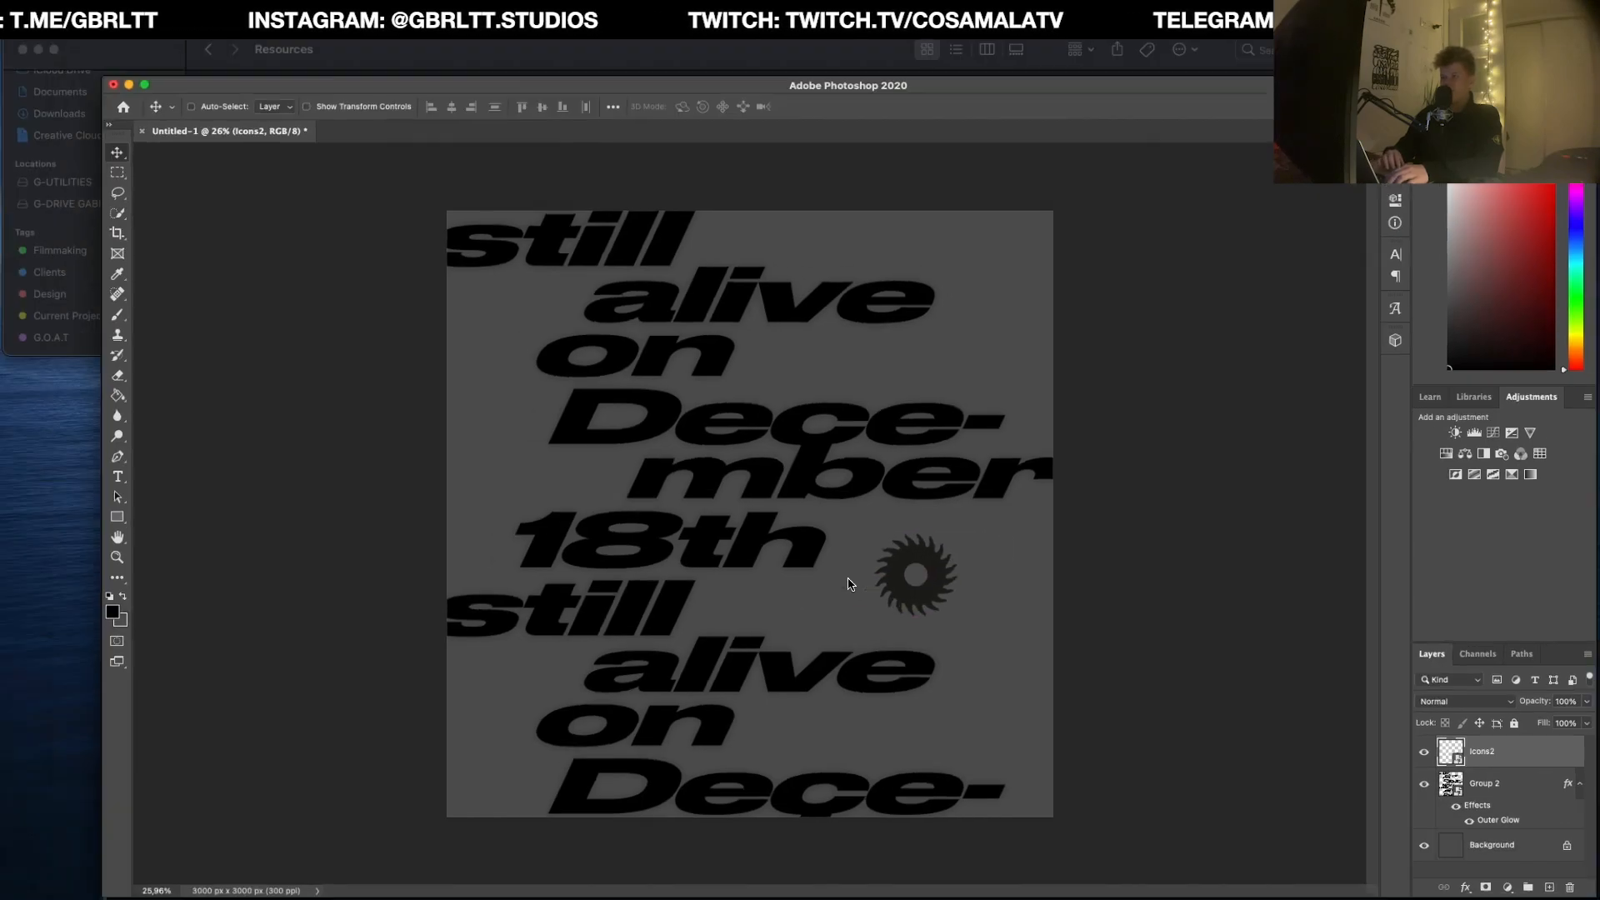
click(770, 206)
drag(260, 98, 538, 425)
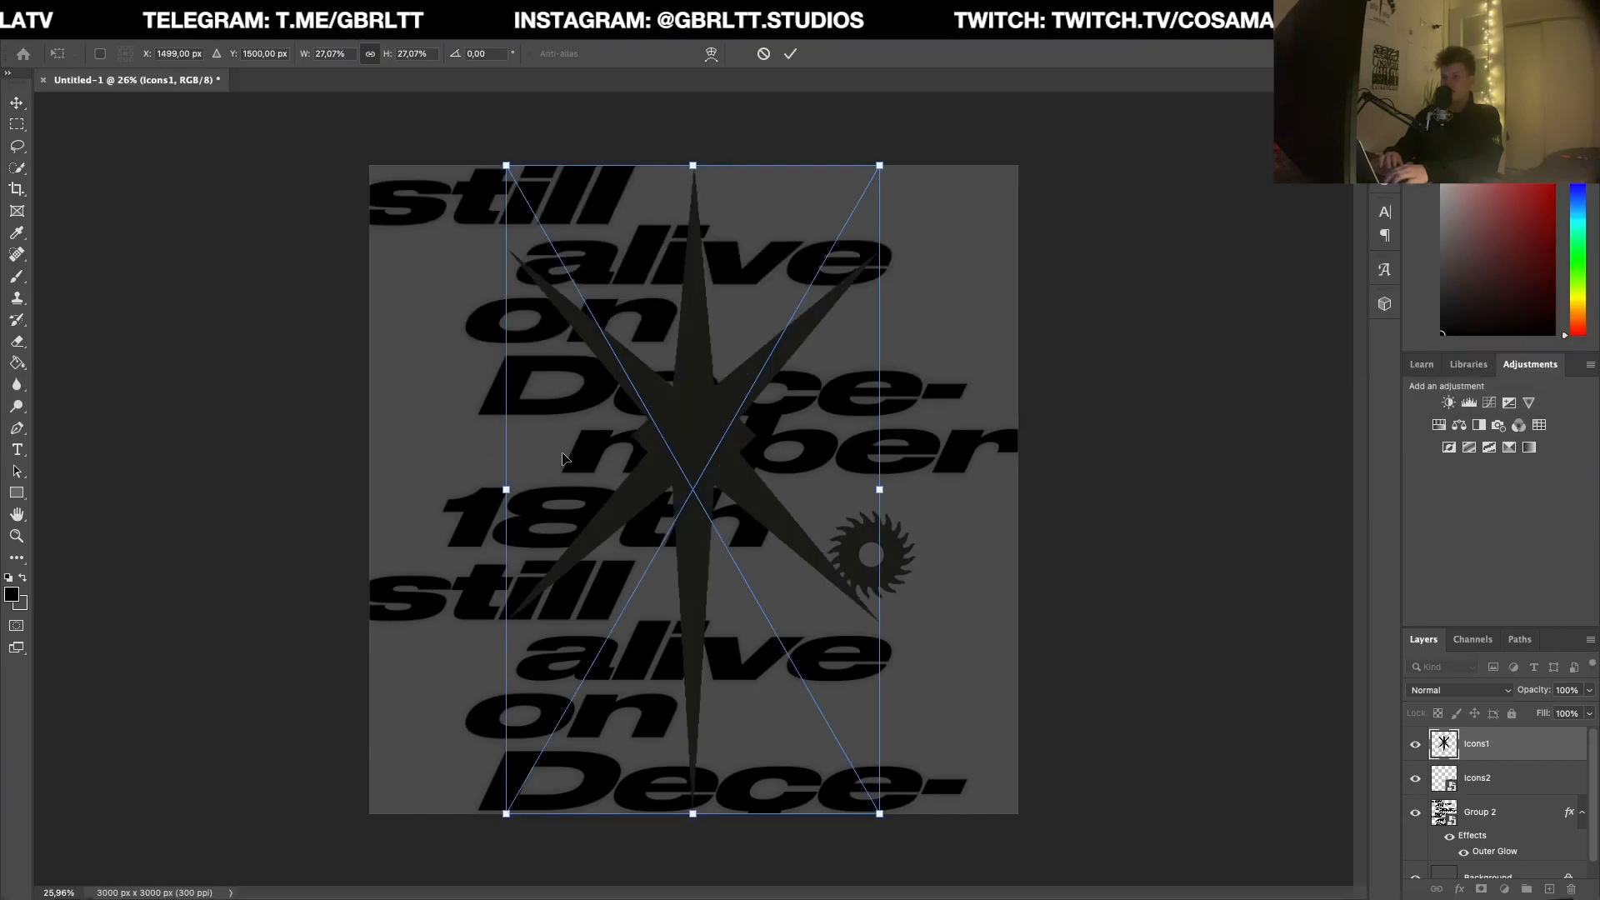
Step: Scale the placed star down to a small icon and move it into the empty space after the first "alive"
drag(536, 494, 674, 483)
key(Return)
drag(732, 529, 1031, 237)
drag(1032, 237, 1032, 239)
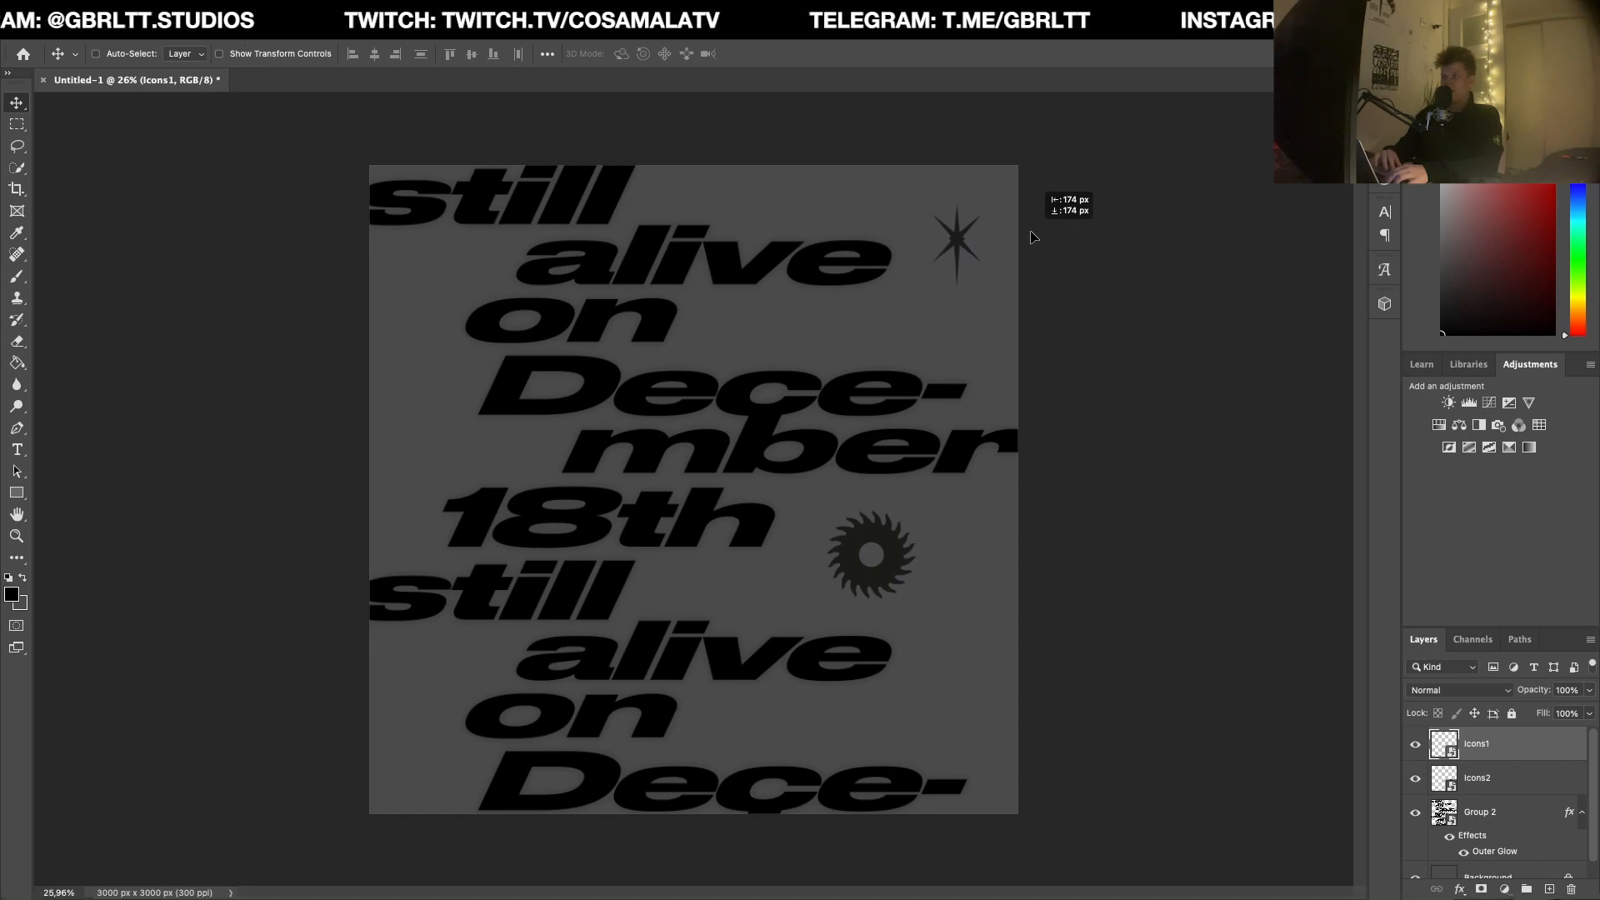
Step: Centre the star horizontally within a marquee selection spanning the gap between the first "alive" and the canvas edge, then deselect
key(m)
drag(1021, 202, 892, 327)
key(v)
click(375, 54)
key(m)
click(1075, 338)
Step: Duplicate the star into the empty space before the first "Dece-" and centre the copy horizontally between the canvas edge and the text
key(v)
drag(986, 230, 450, 397)
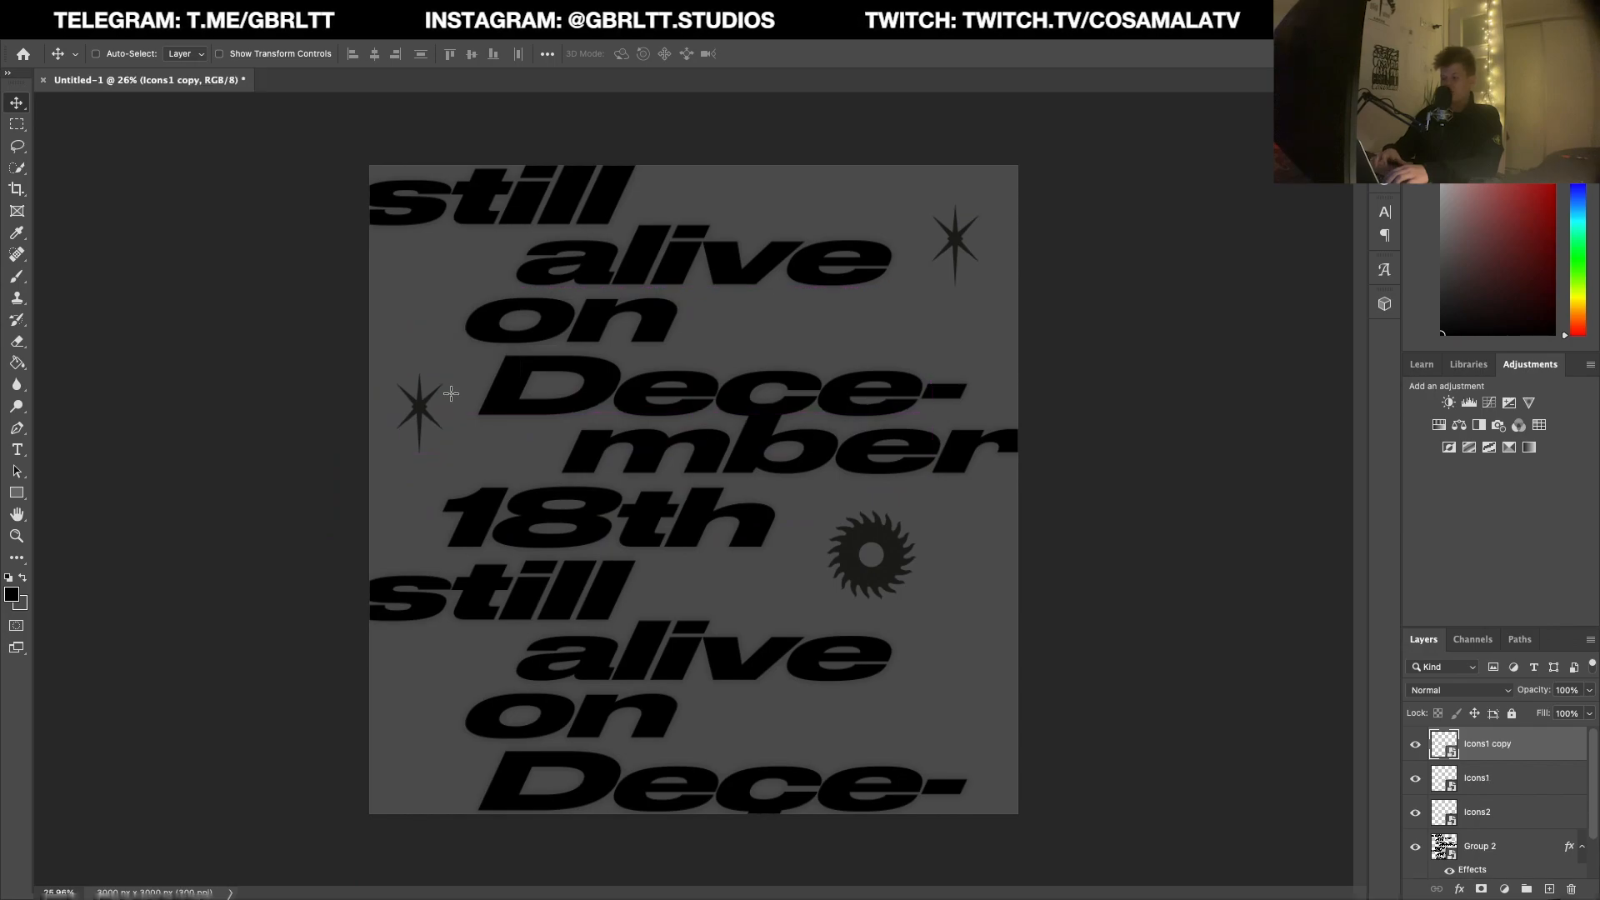
key(m)
drag(301, 393, 479, 459)
key(v)
click(374, 54)
key(m)
click(523, 455)
key(v)
drag(521, 471, 521, 467)
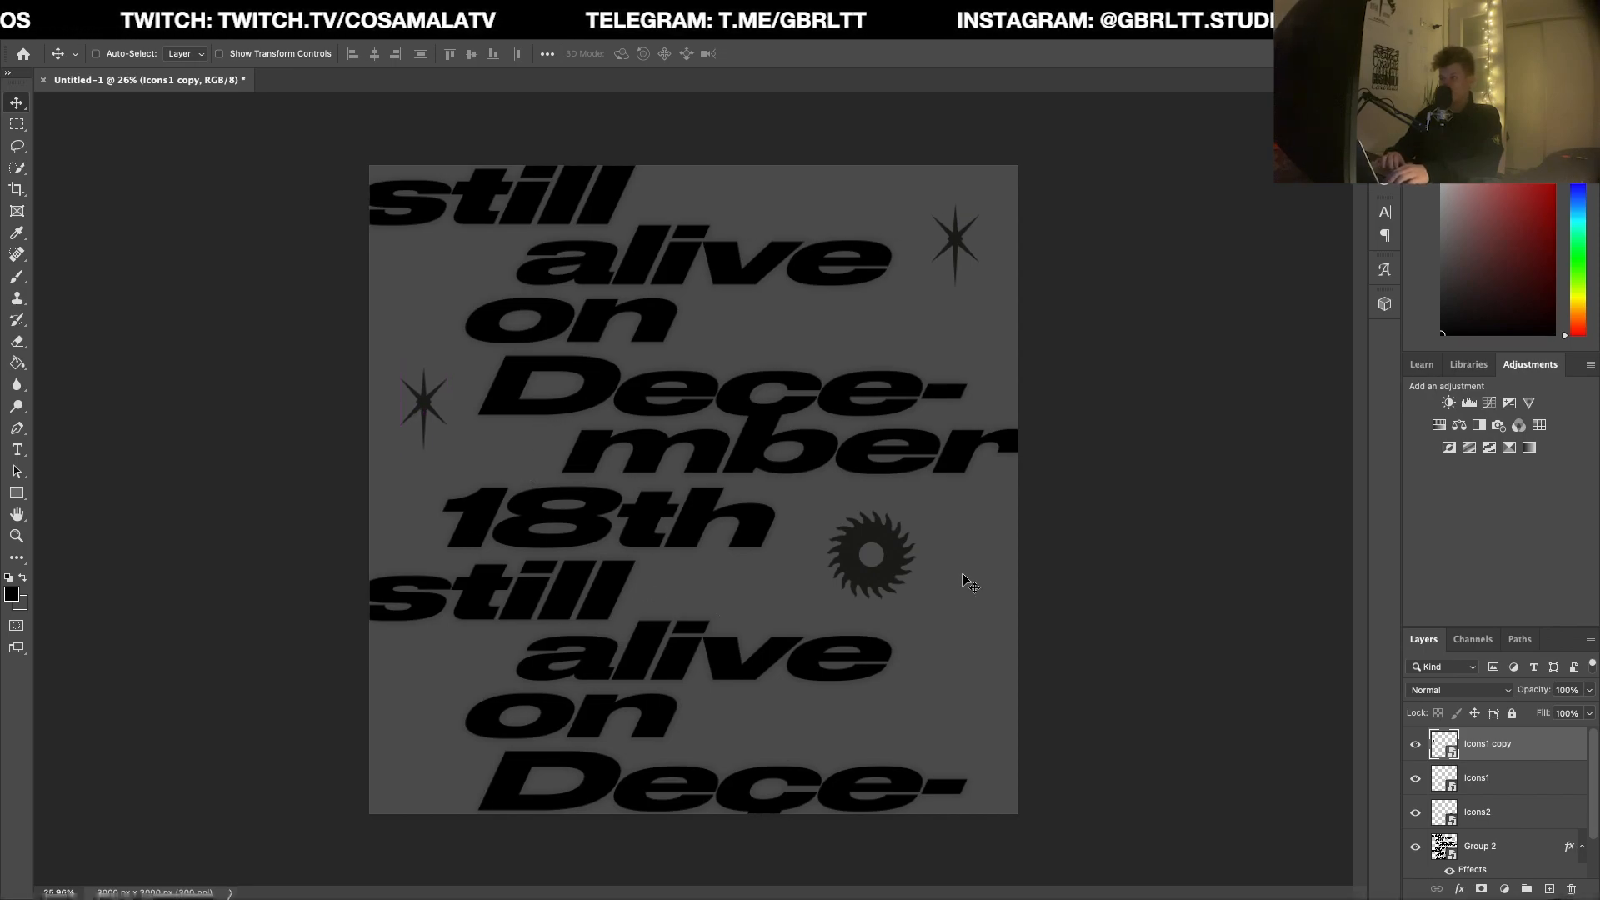
super+click(893, 559)
drag(946, 559, 451, 741)
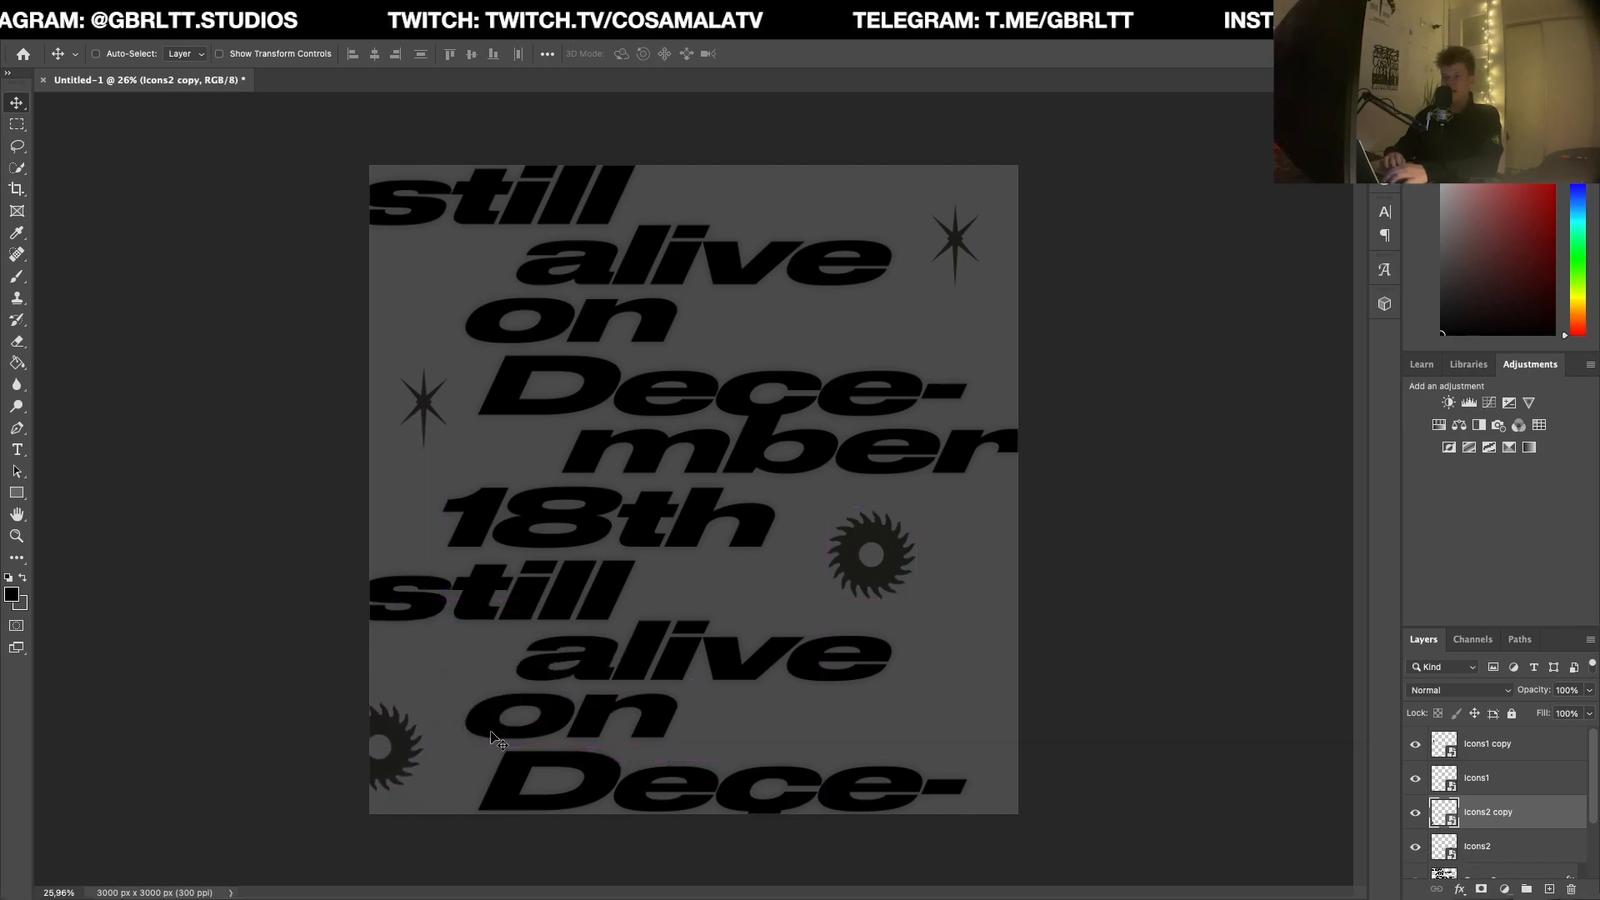
key(super+z)
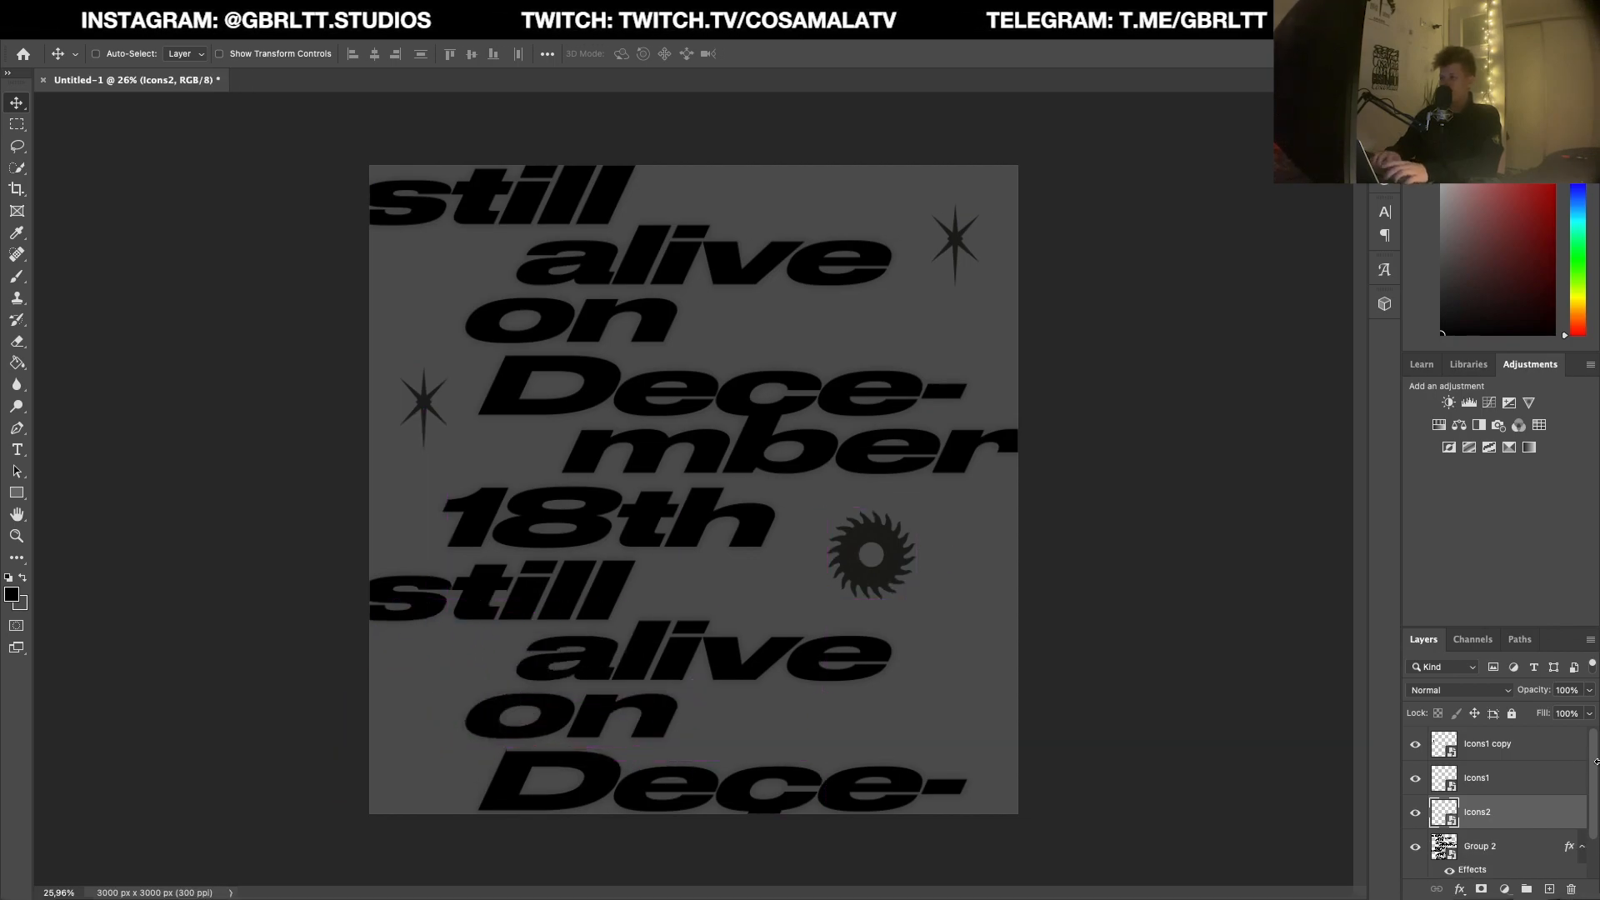
Step: Group the three icon layers and apply a black 000000 Color Overlay to the group with Normal blending and 100% opacity
shift+click(1543, 750)
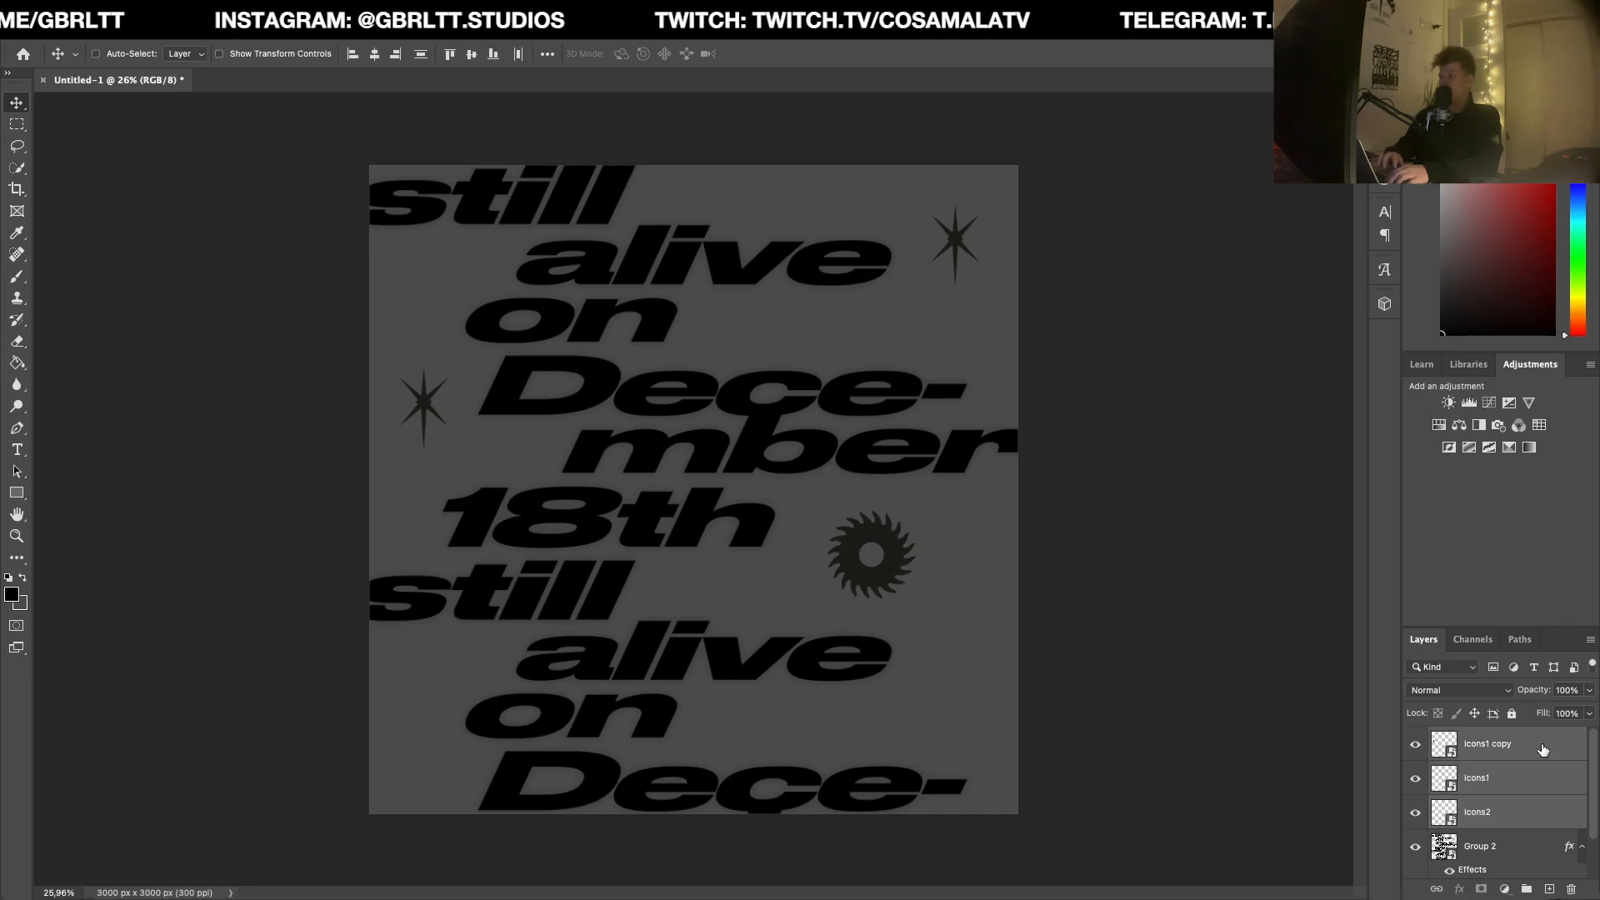
key(super+g)
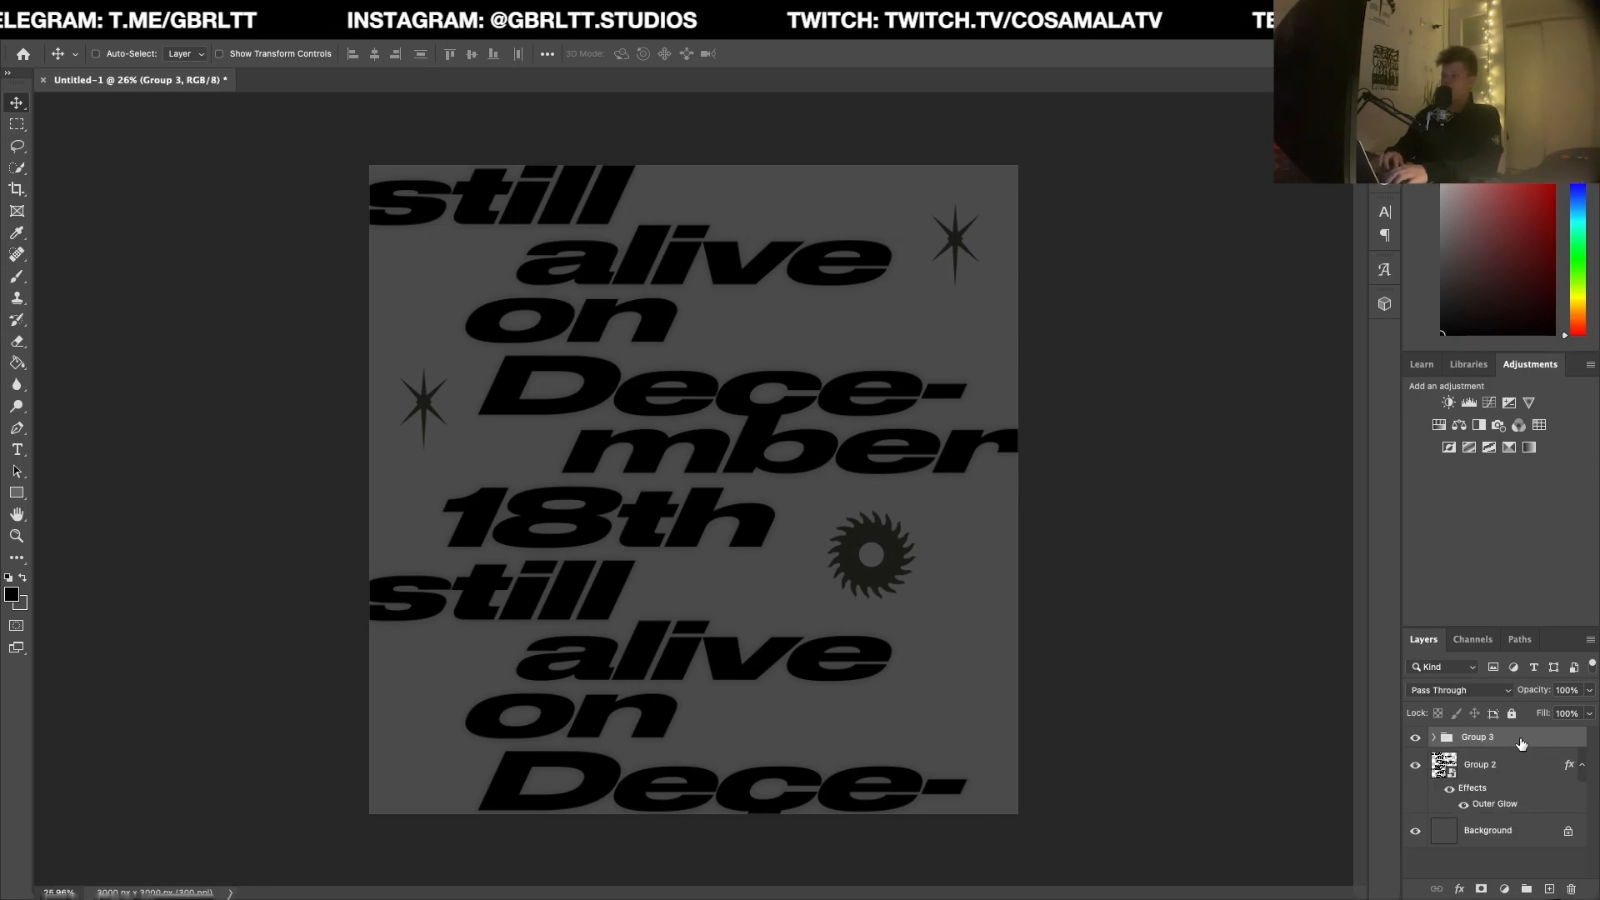
double_click(1518, 740)
click(964, 408)
click(1018, 408)
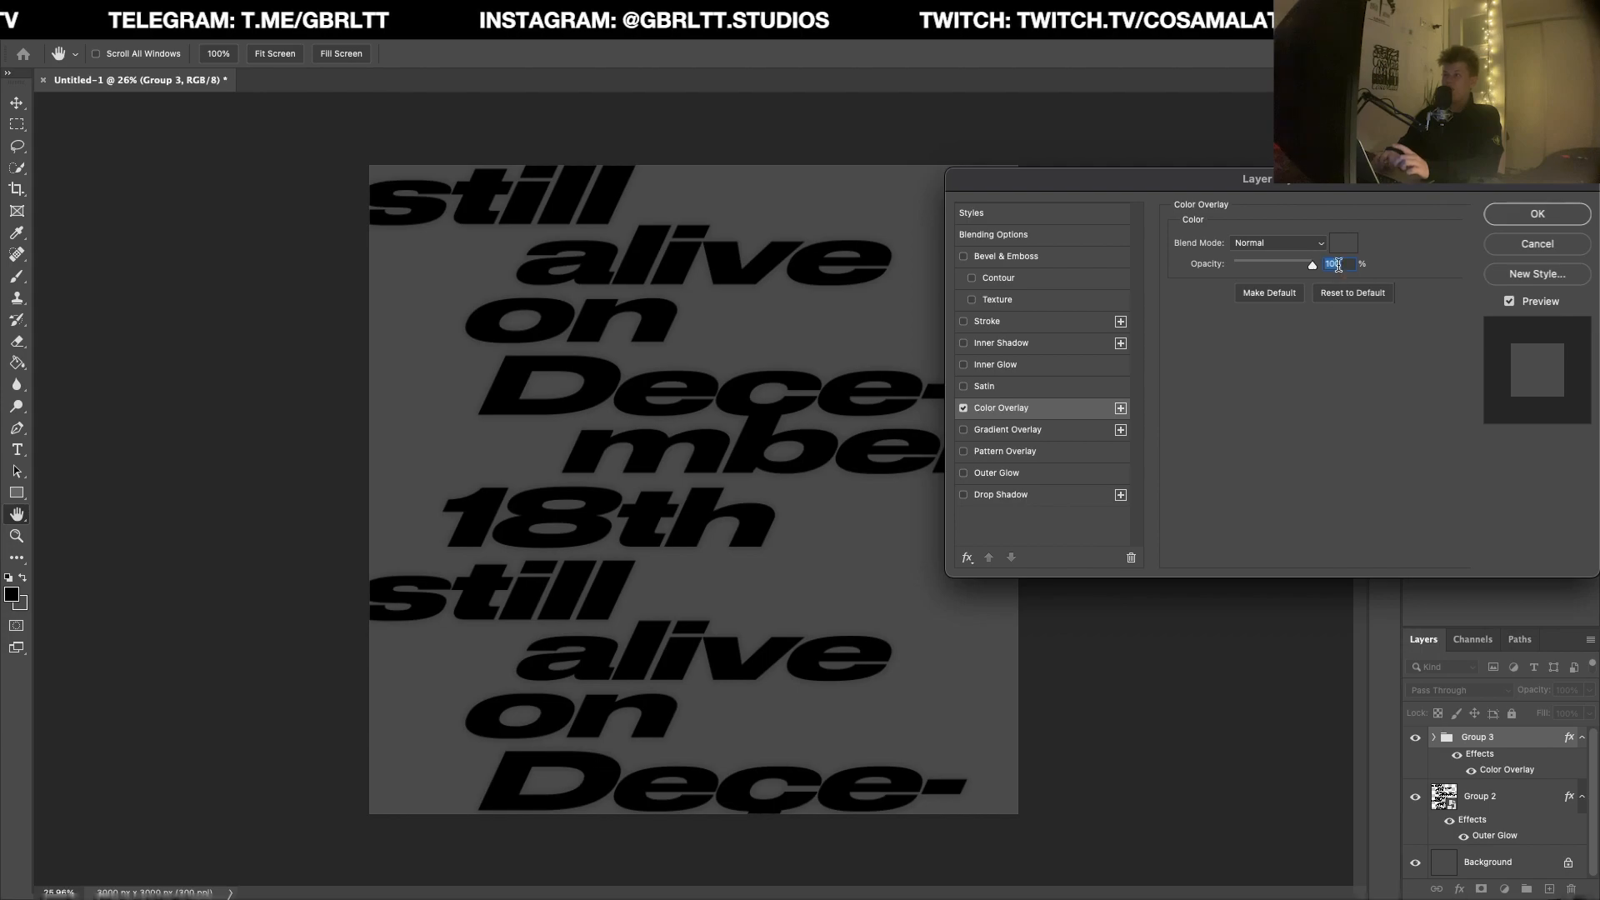
click(1343, 243)
text(000000)
key(Return)
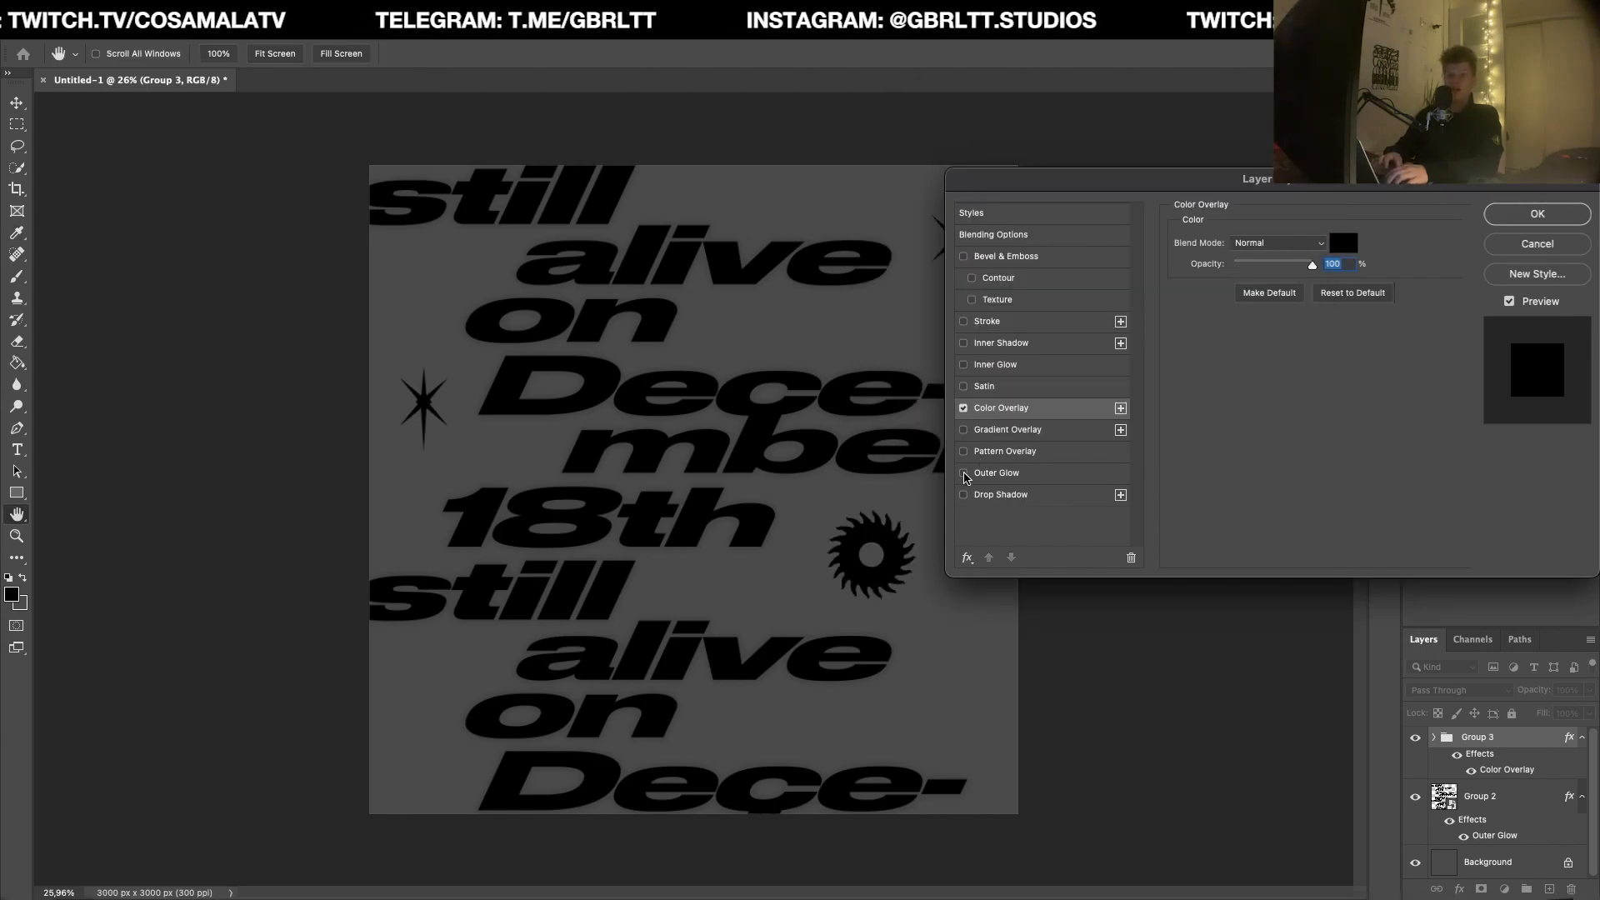
Step: Add a black Outer Glow to the icon group at 11% opacity, 22% spread, 51 px size and 64% range
click(964, 472)
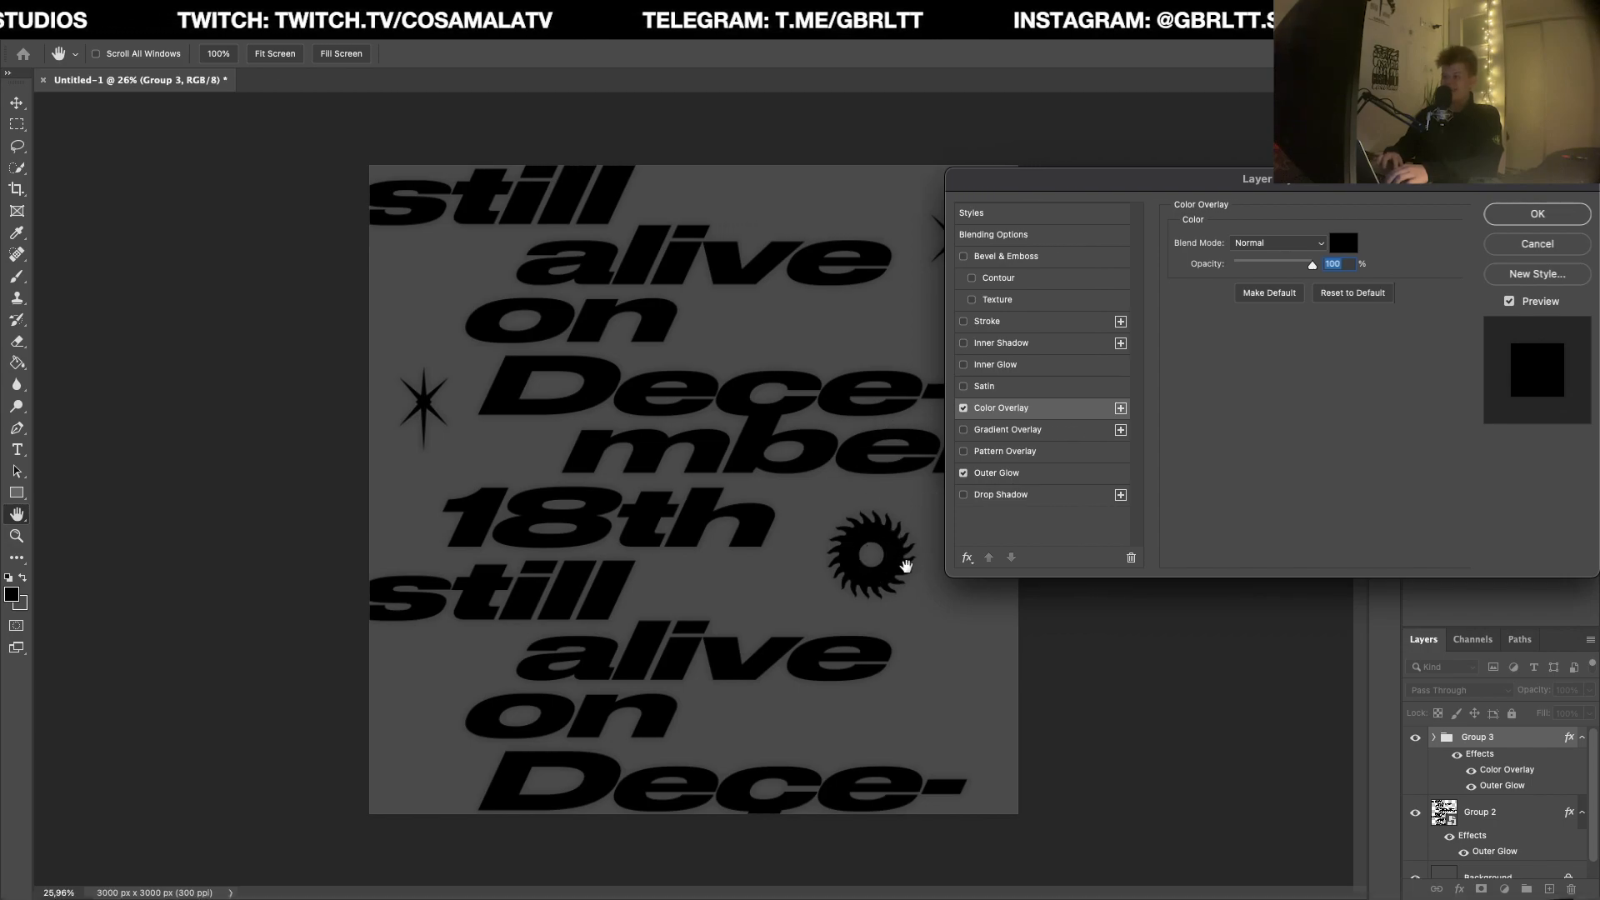
click(998, 472)
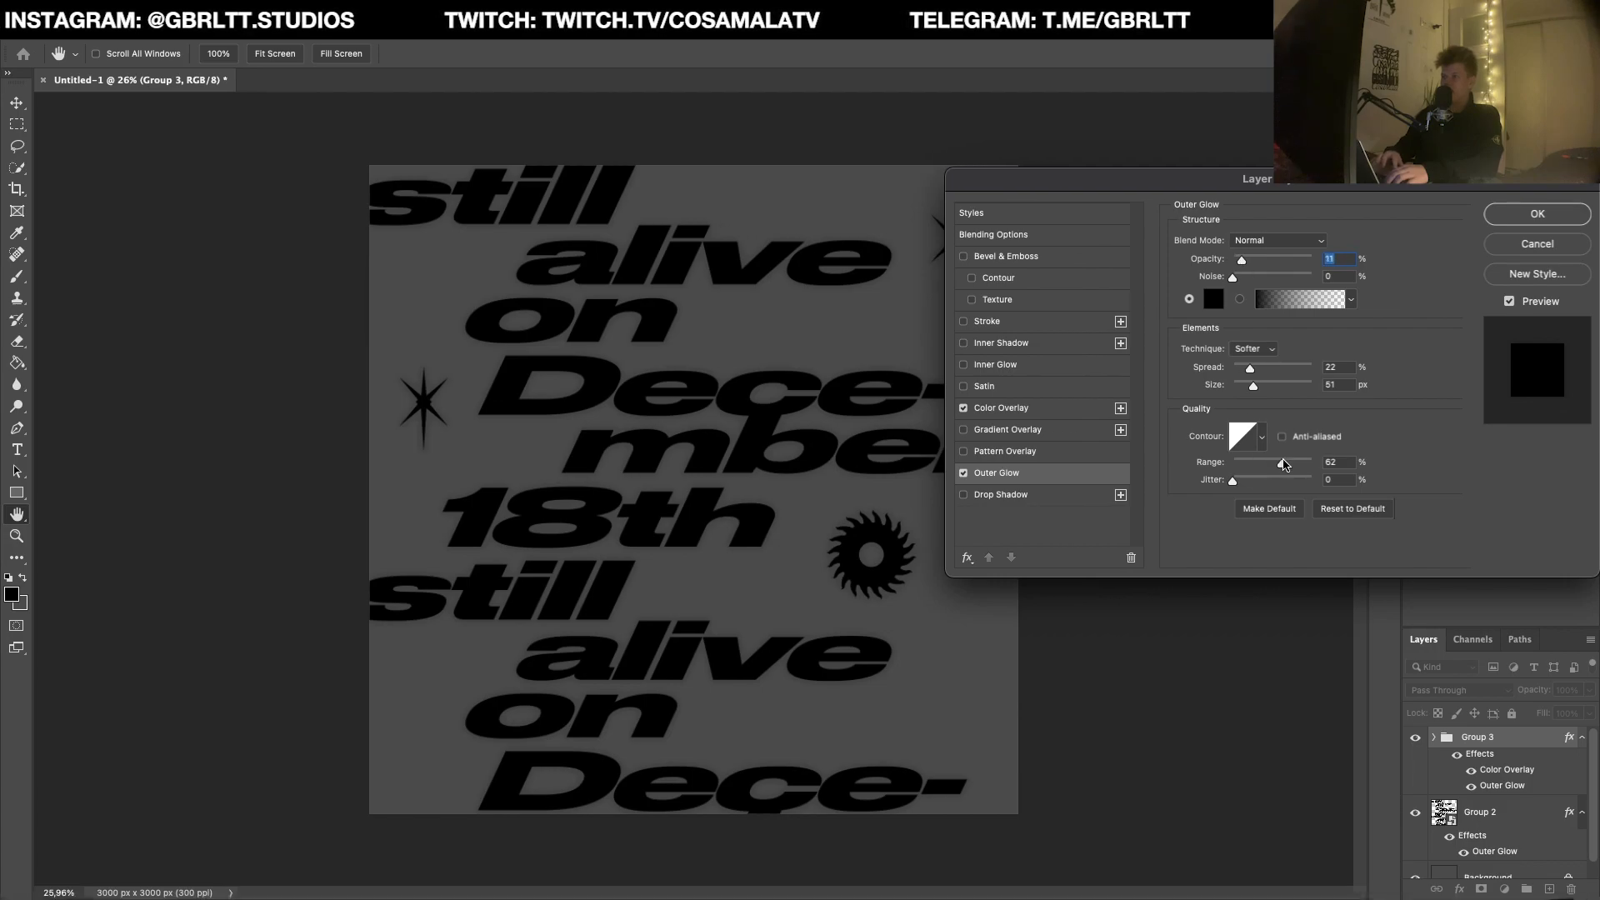
drag(1249, 465, 1288, 469)
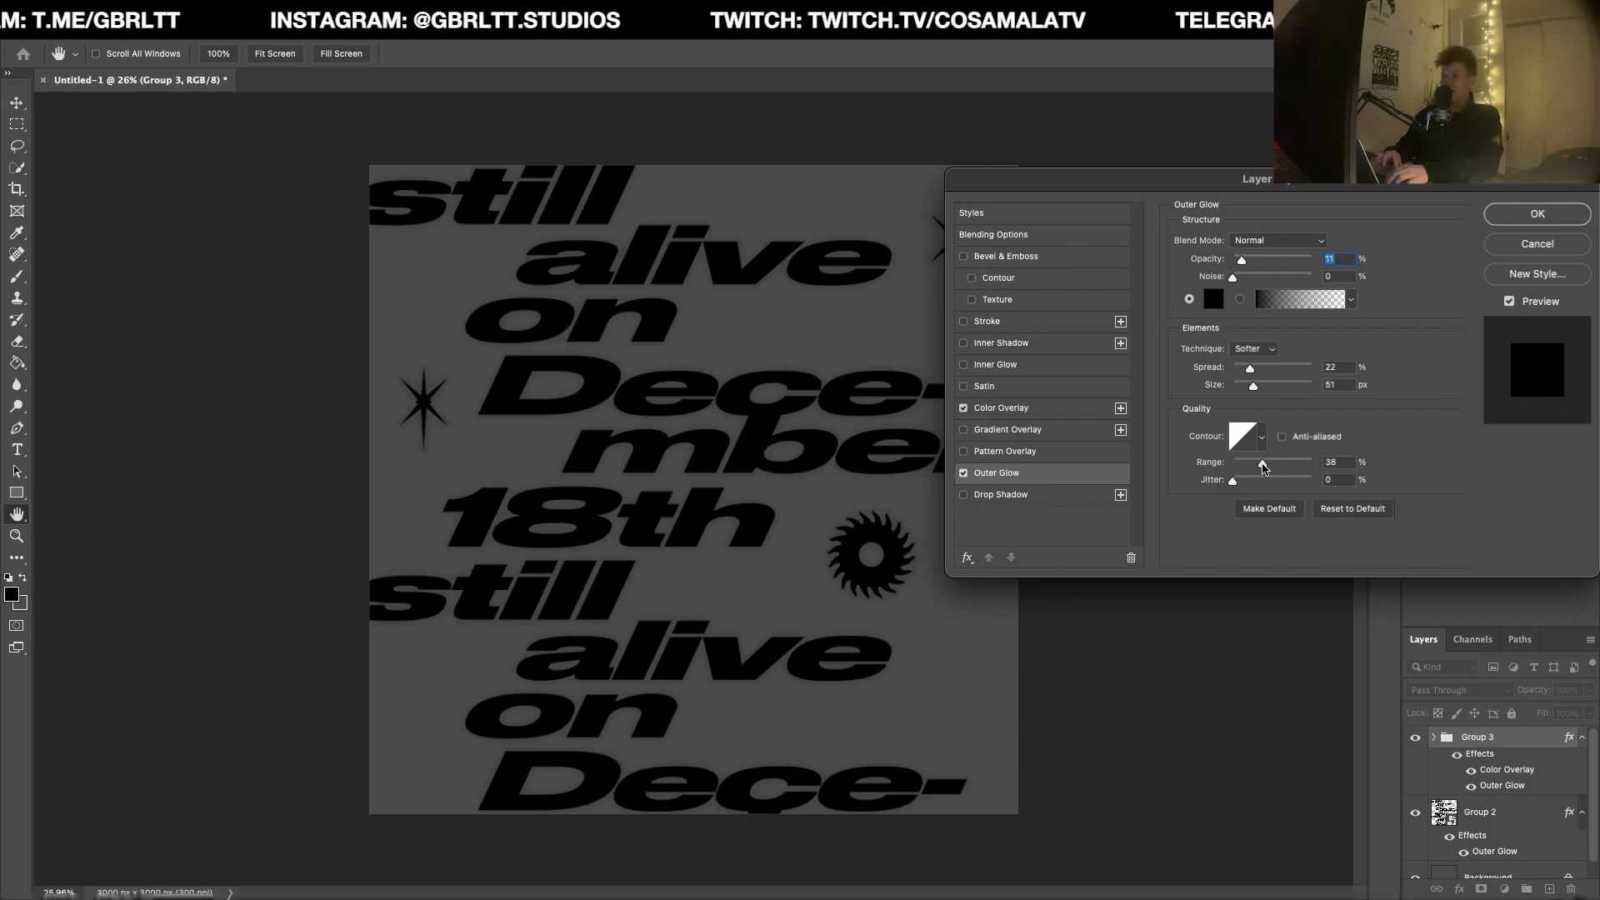
drag(1261, 468, 1286, 465)
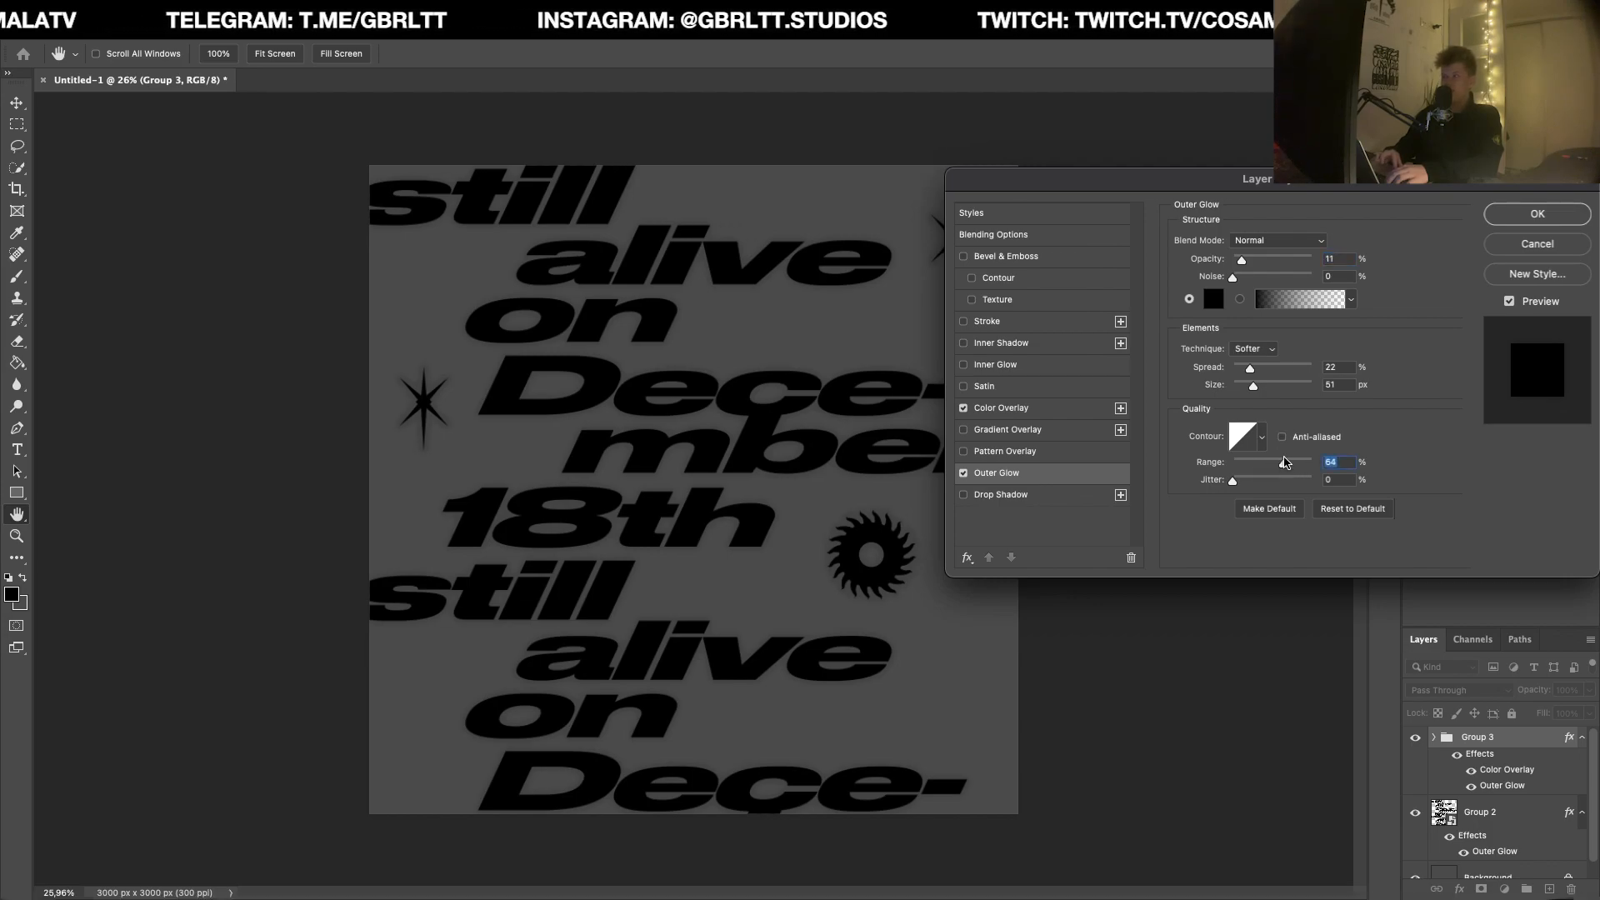
click(1511, 303)
click(1512, 304)
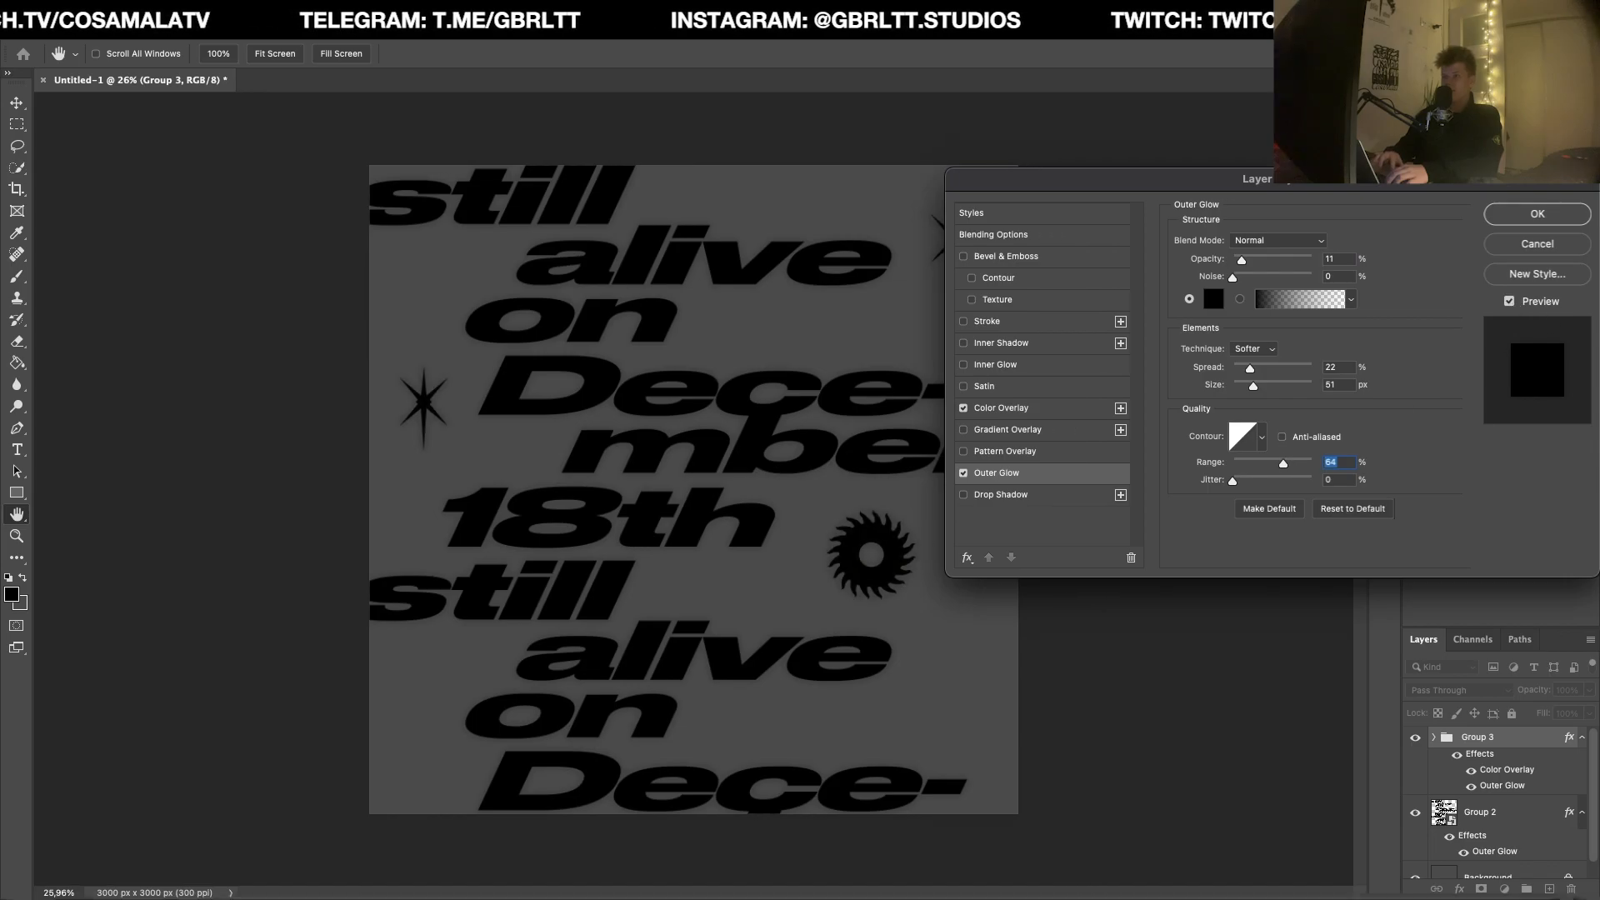
click(1524, 215)
Step: Stamp all visible layers into a new merged layer above the icon group
scroll(790, 504, down, 3)
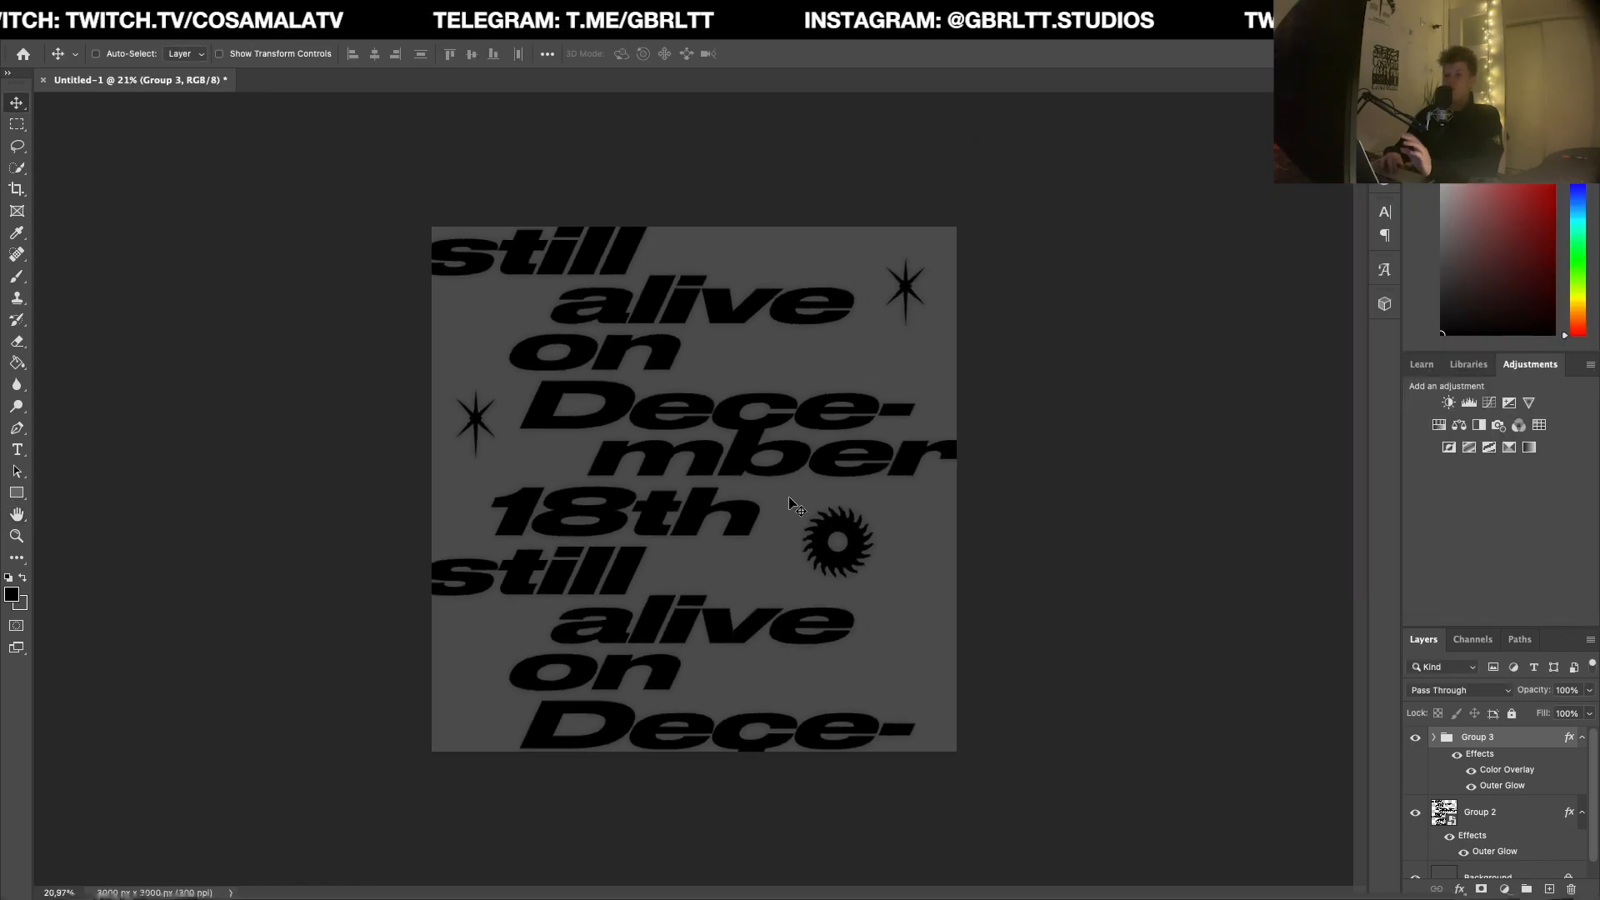
scroll(790, 504, up, 3)
scroll(793, 505, up, 1)
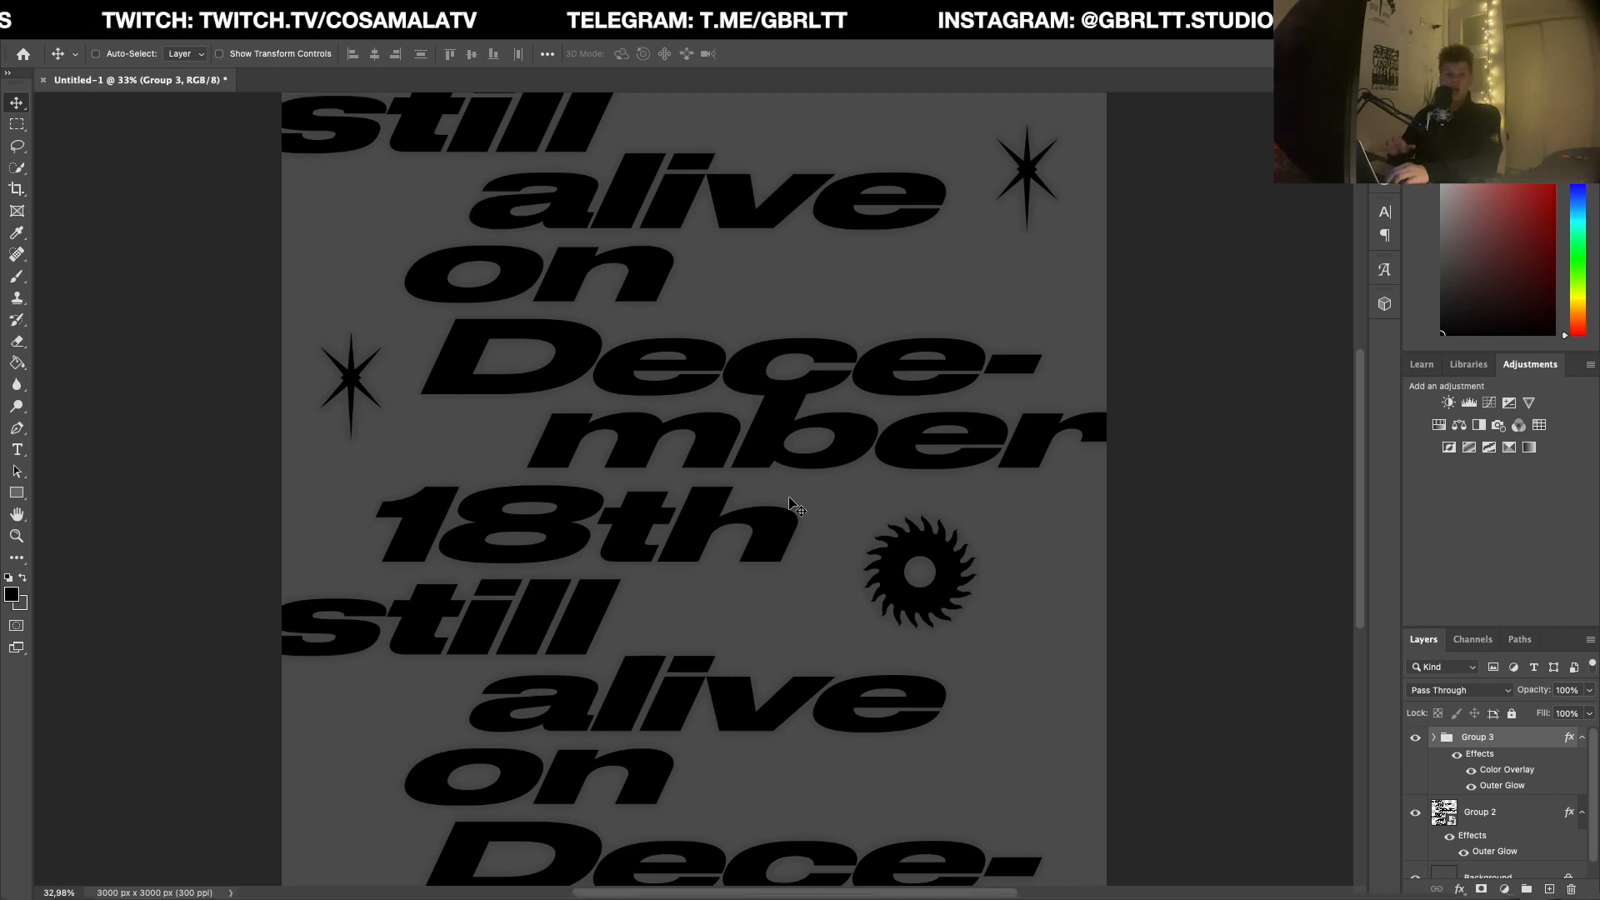
scroll(790, 503, down, 1)
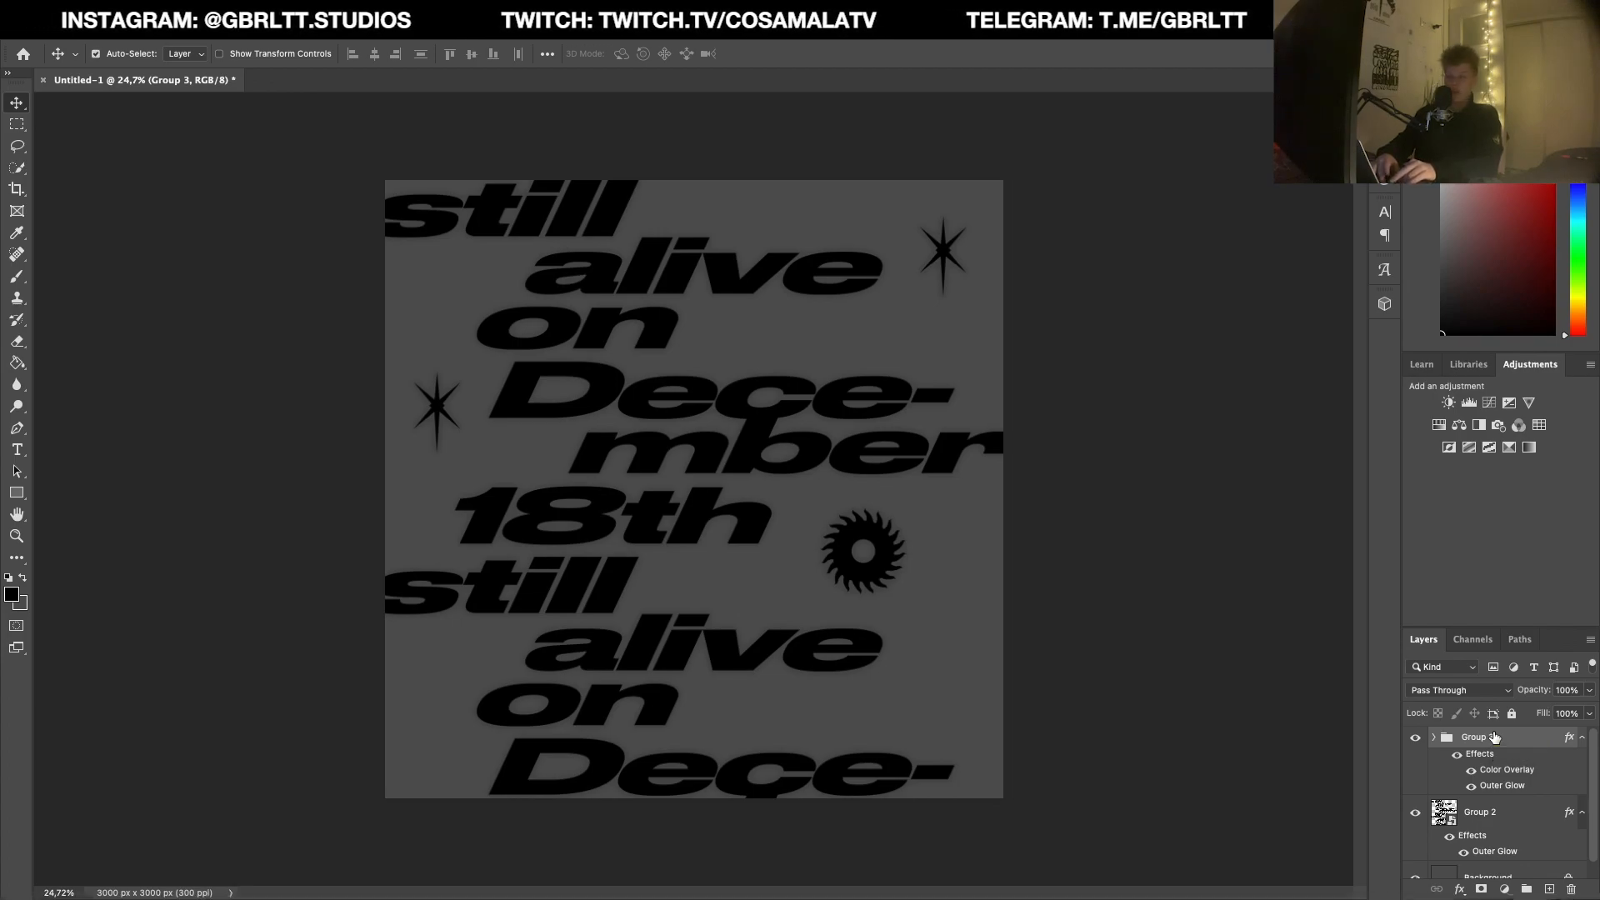
key(ctrl+shift+alt+e)
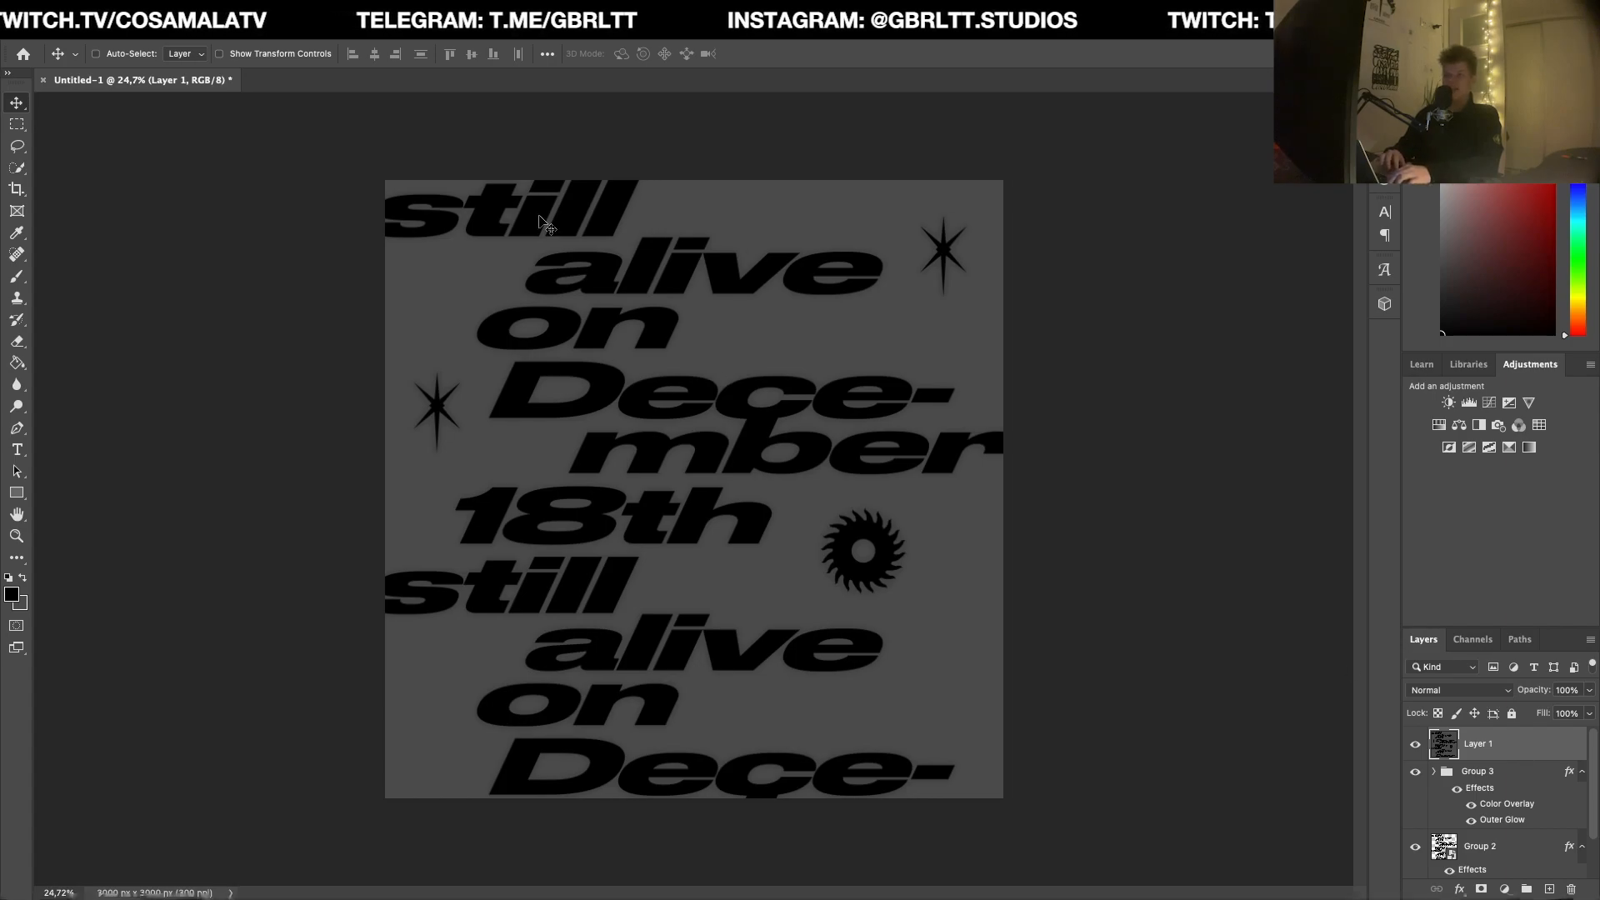
Step: Apply Add Noise to the merged layer with an amount of 10%, Uniform distribution and Monochromatic enabled
click(390, 40)
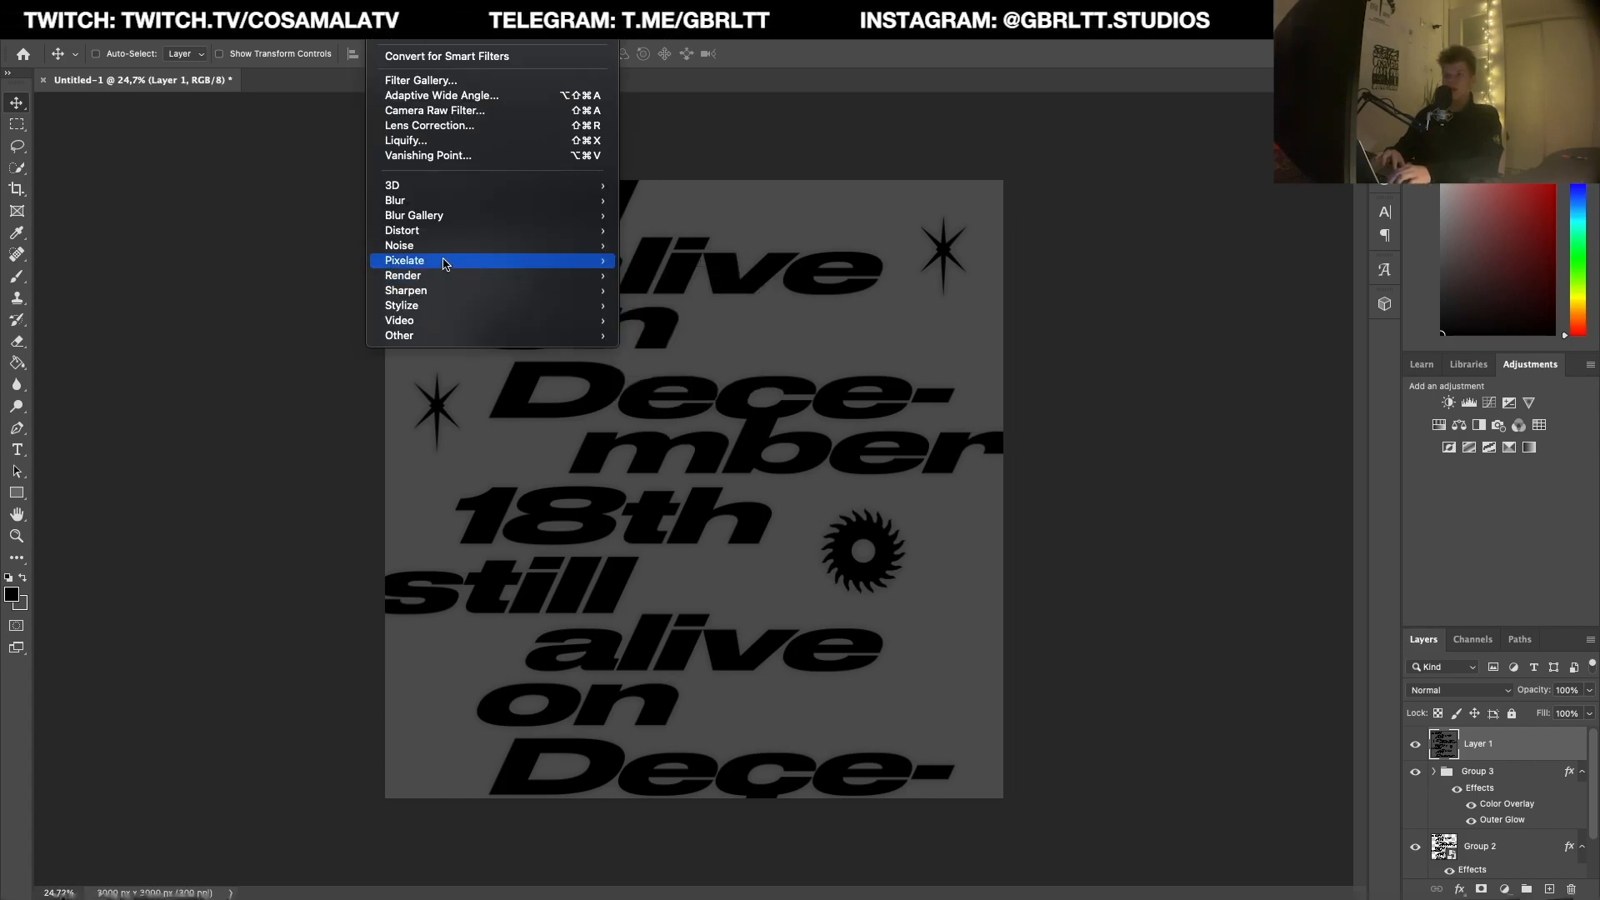
mouse_move(437, 253)
click(639, 245)
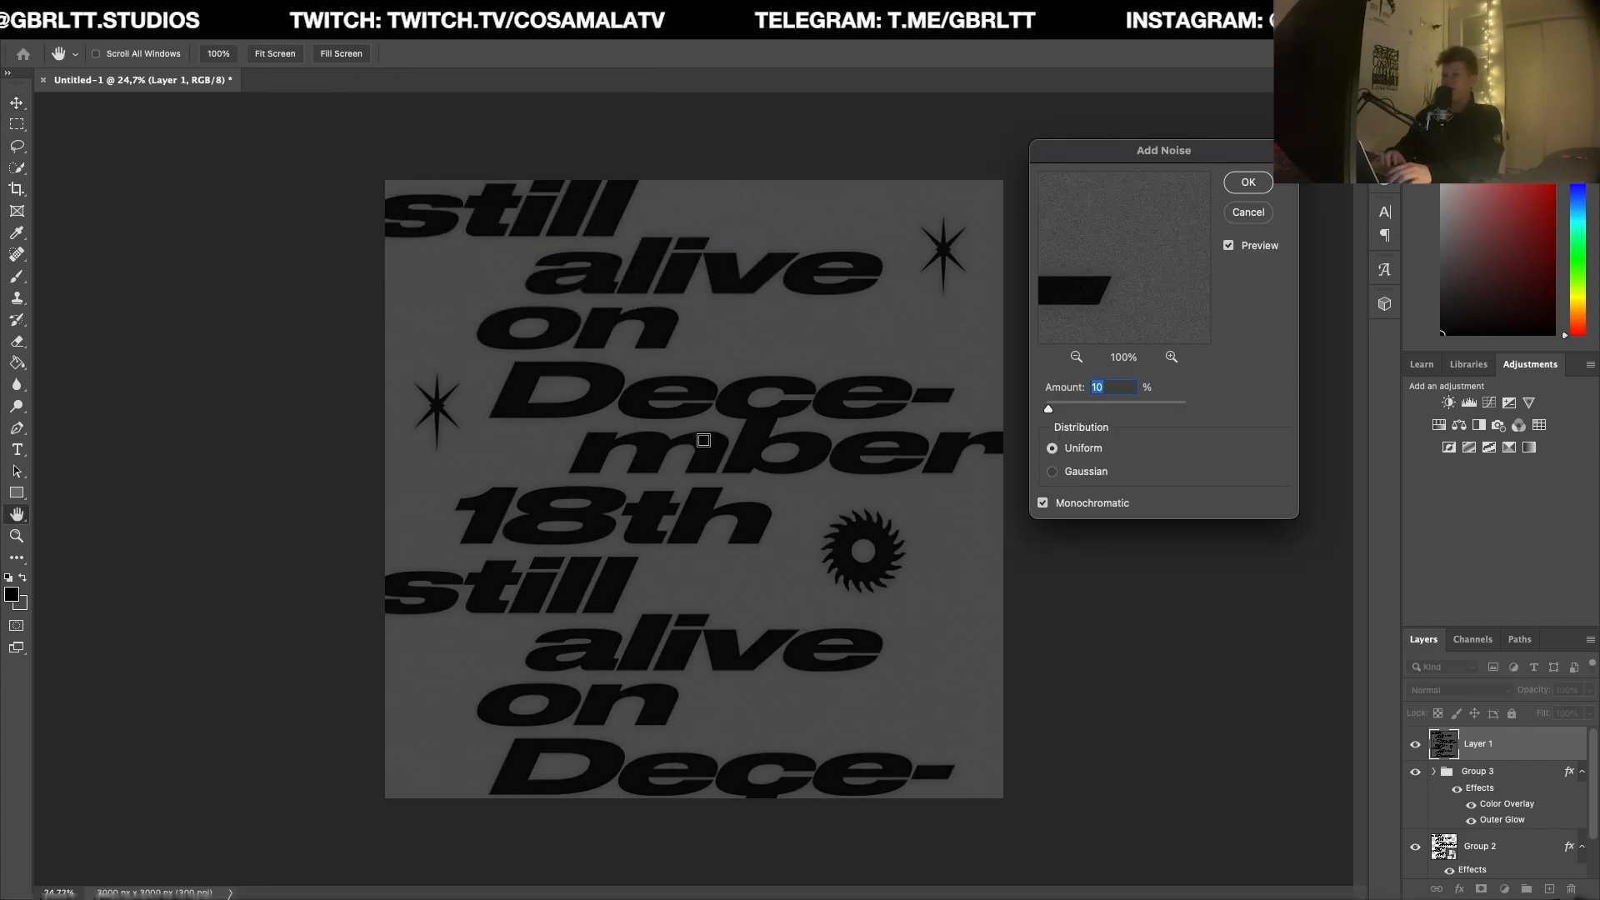
click(808, 382)
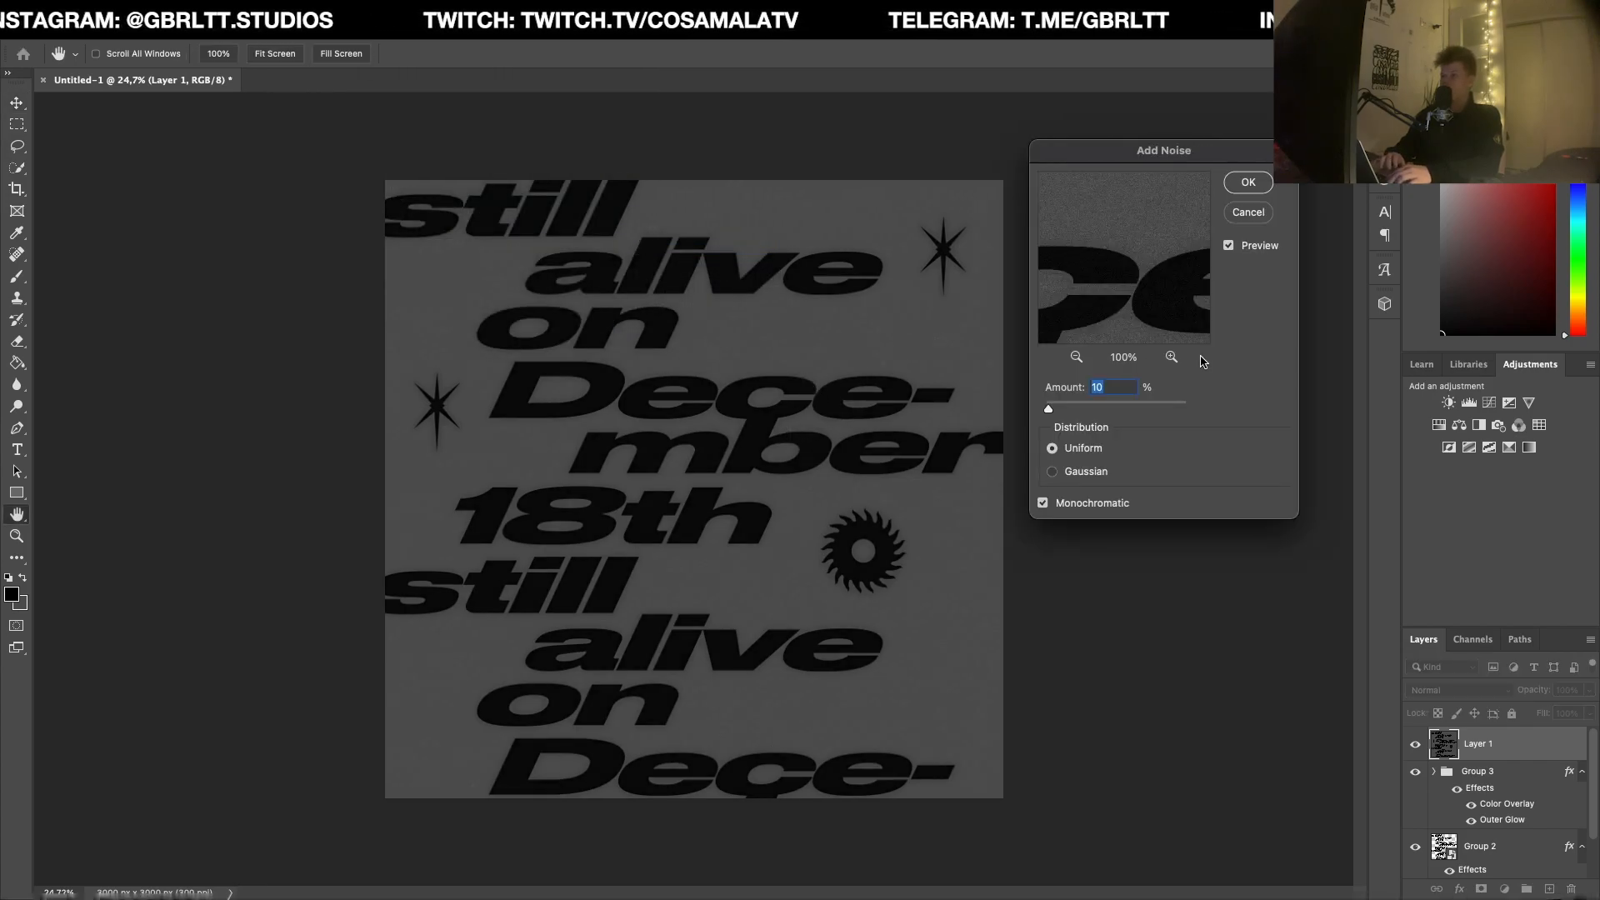
text(15)
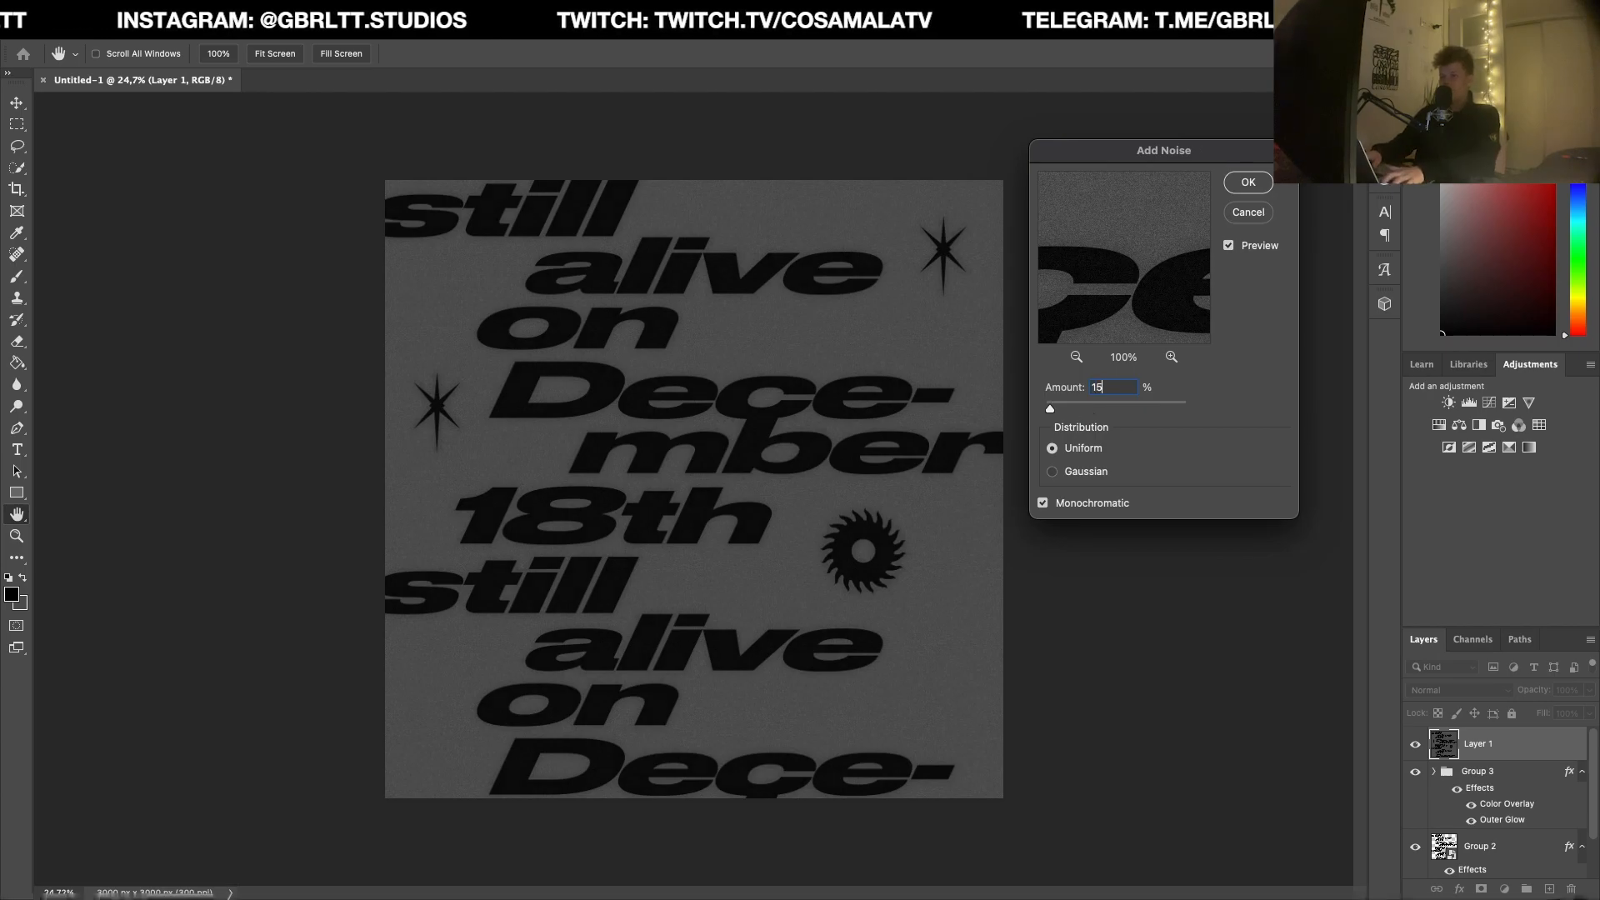
key(BackSpace)
text(0)
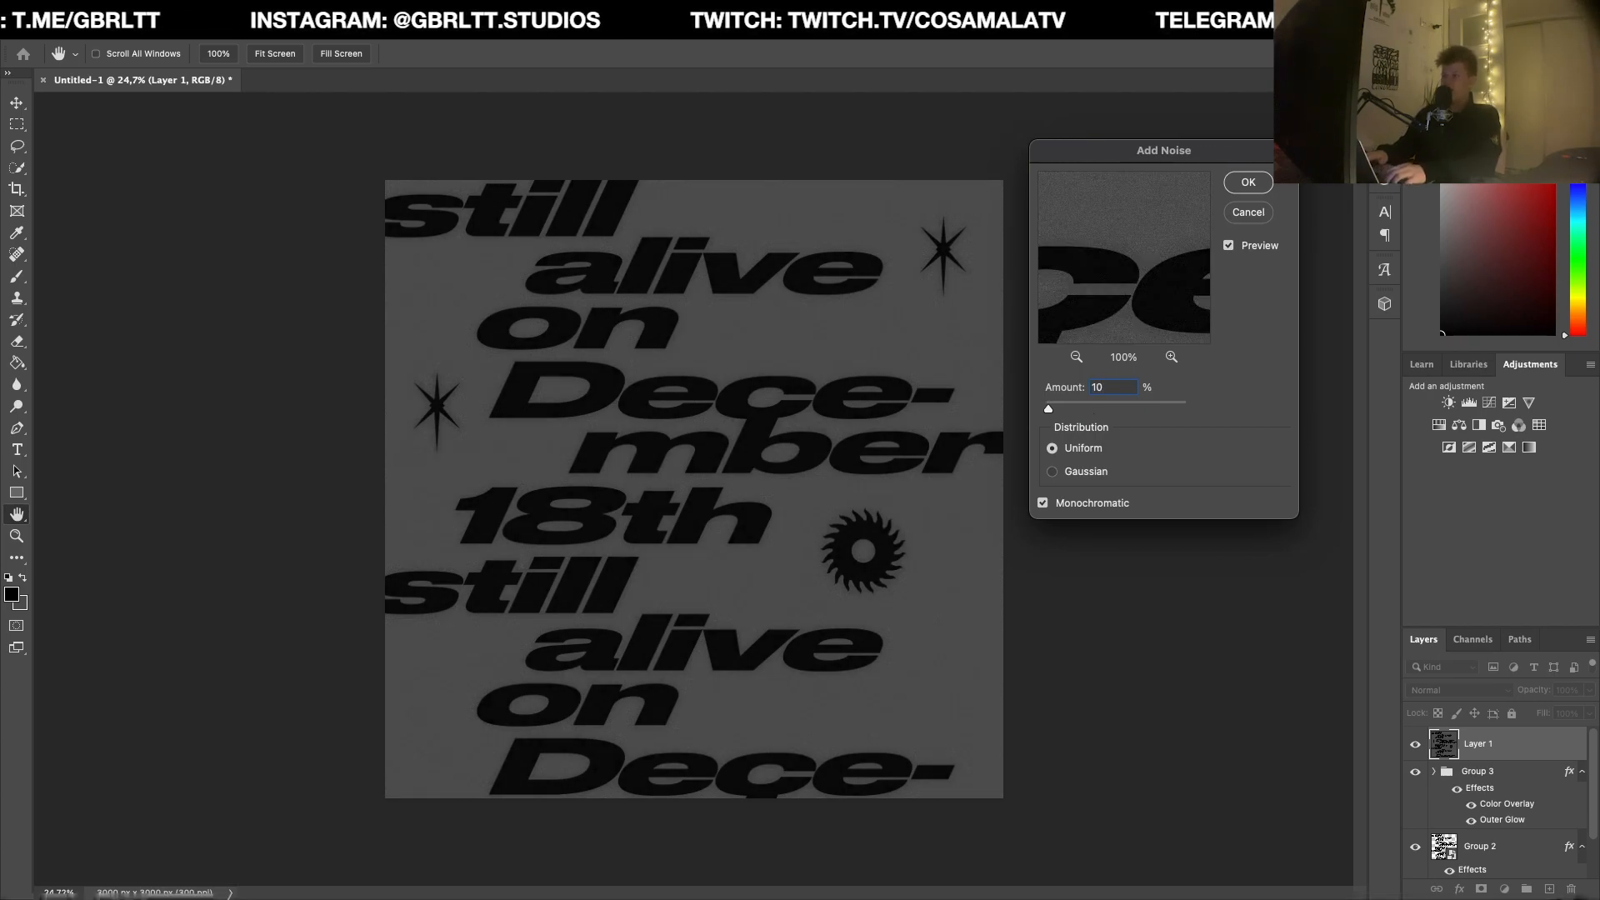
key(Return)
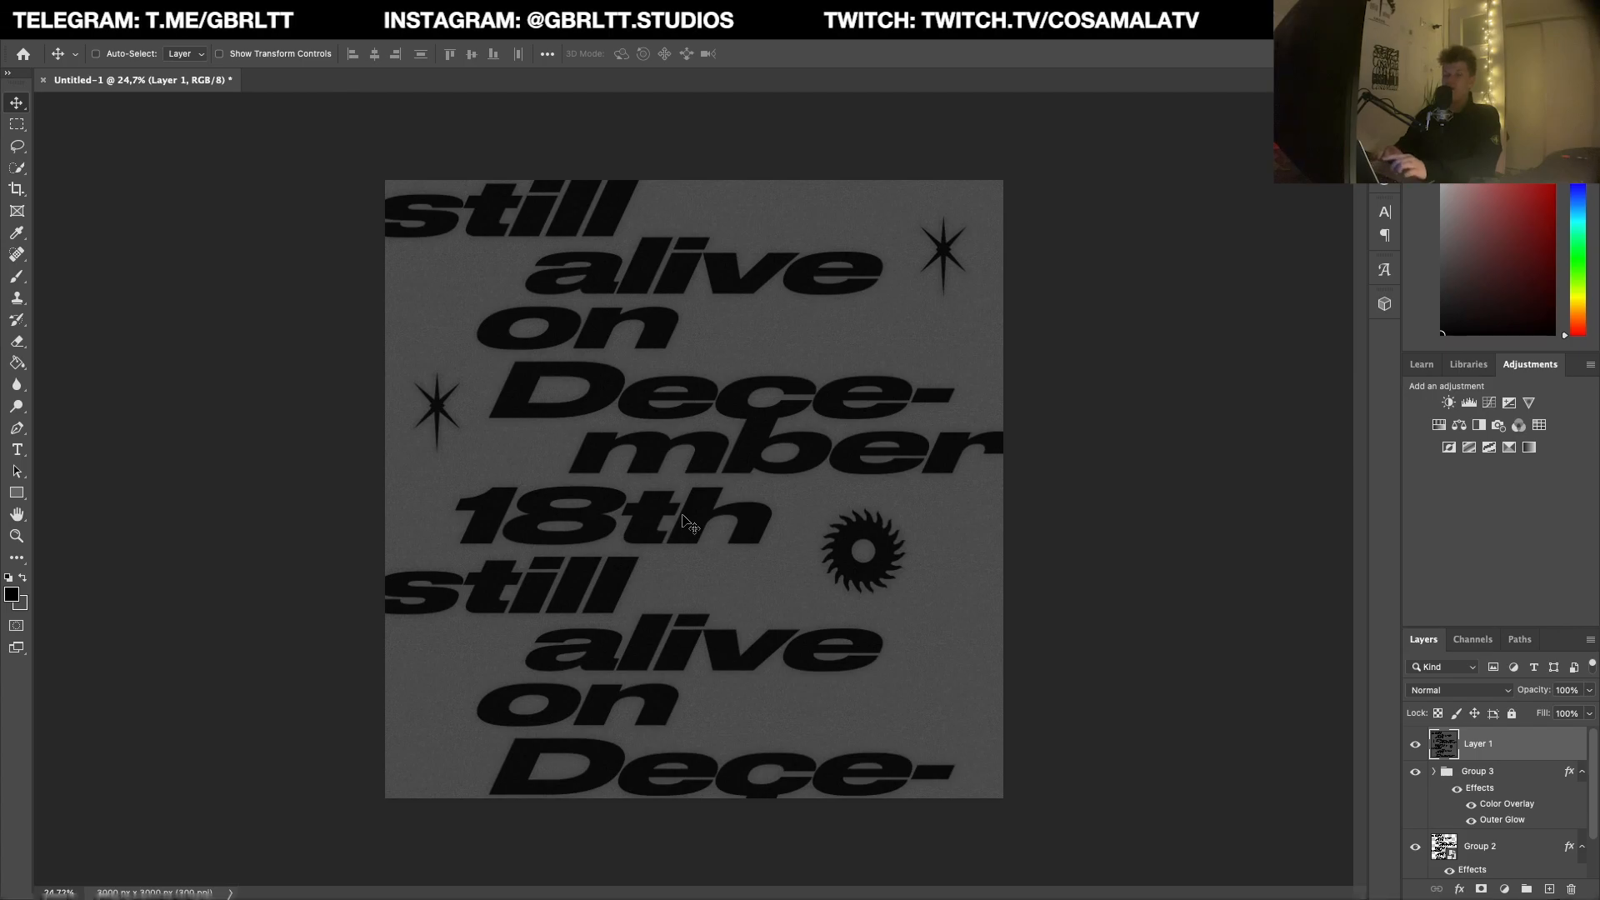
Step: Open the Filter Gallery for the merged layer and use the Texturizer effect with the Sandstone texture
click(387, 10)
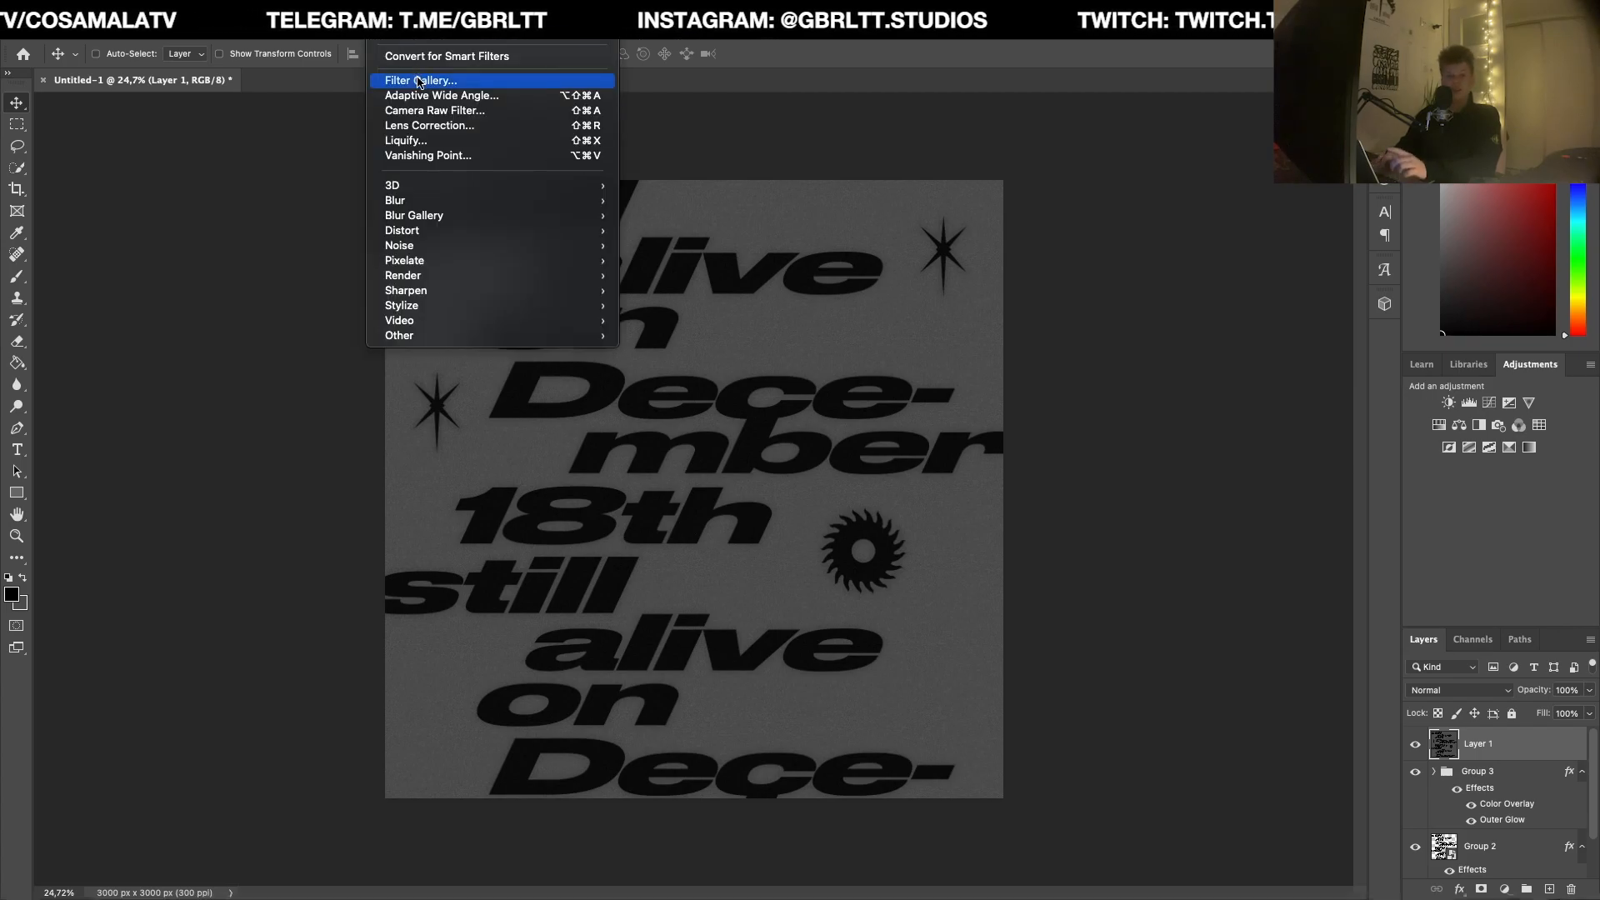
click(419, 81)
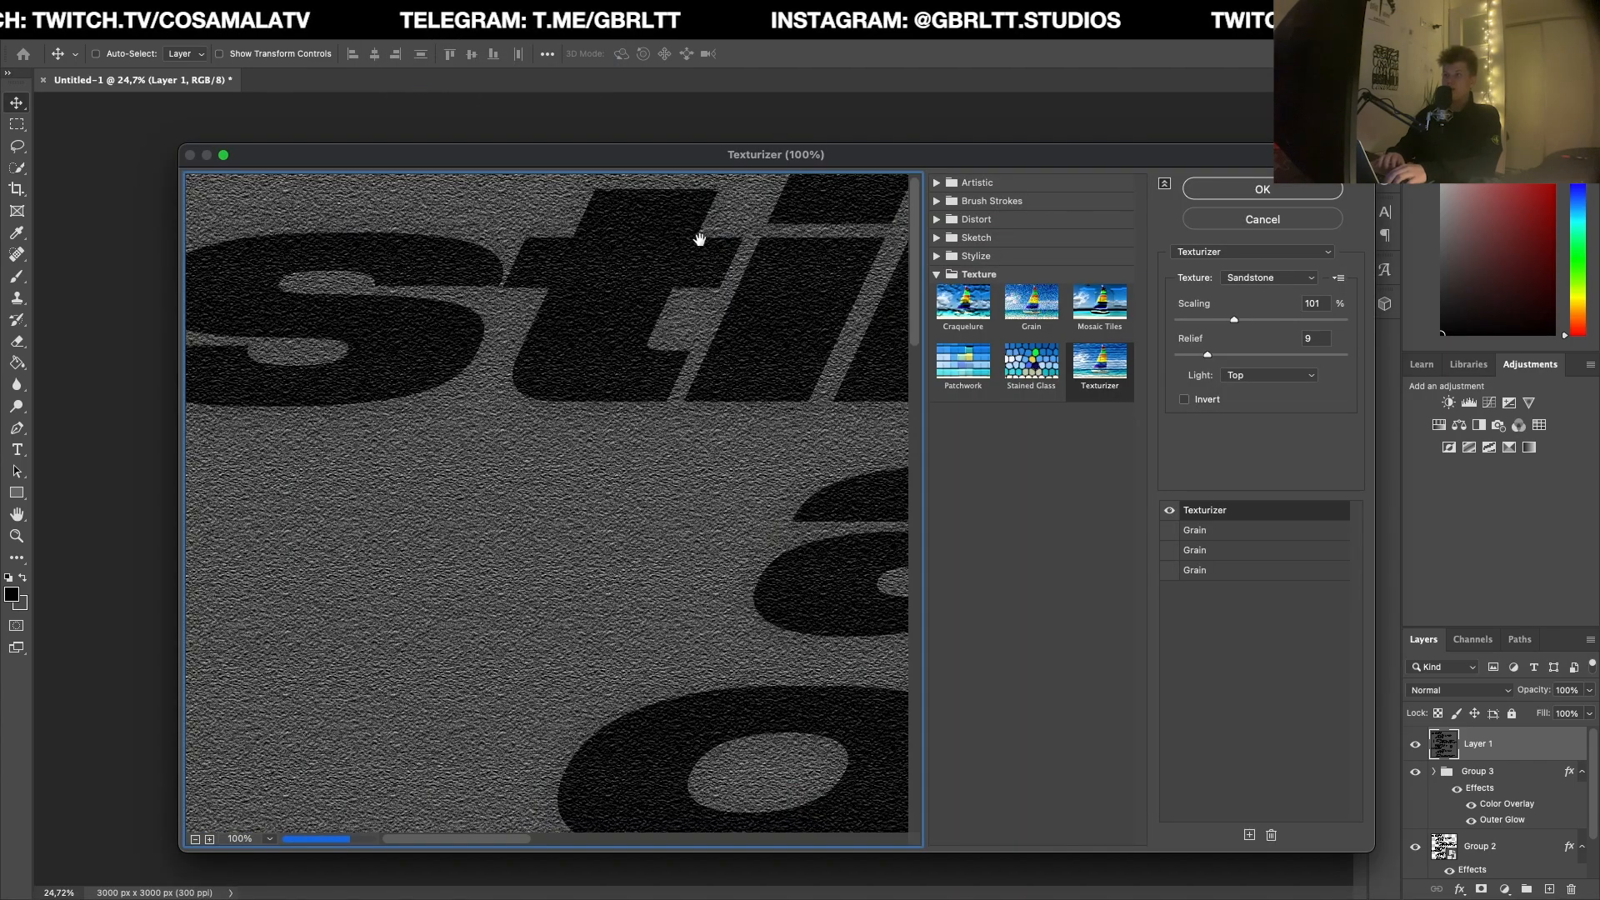
click(936, 275)
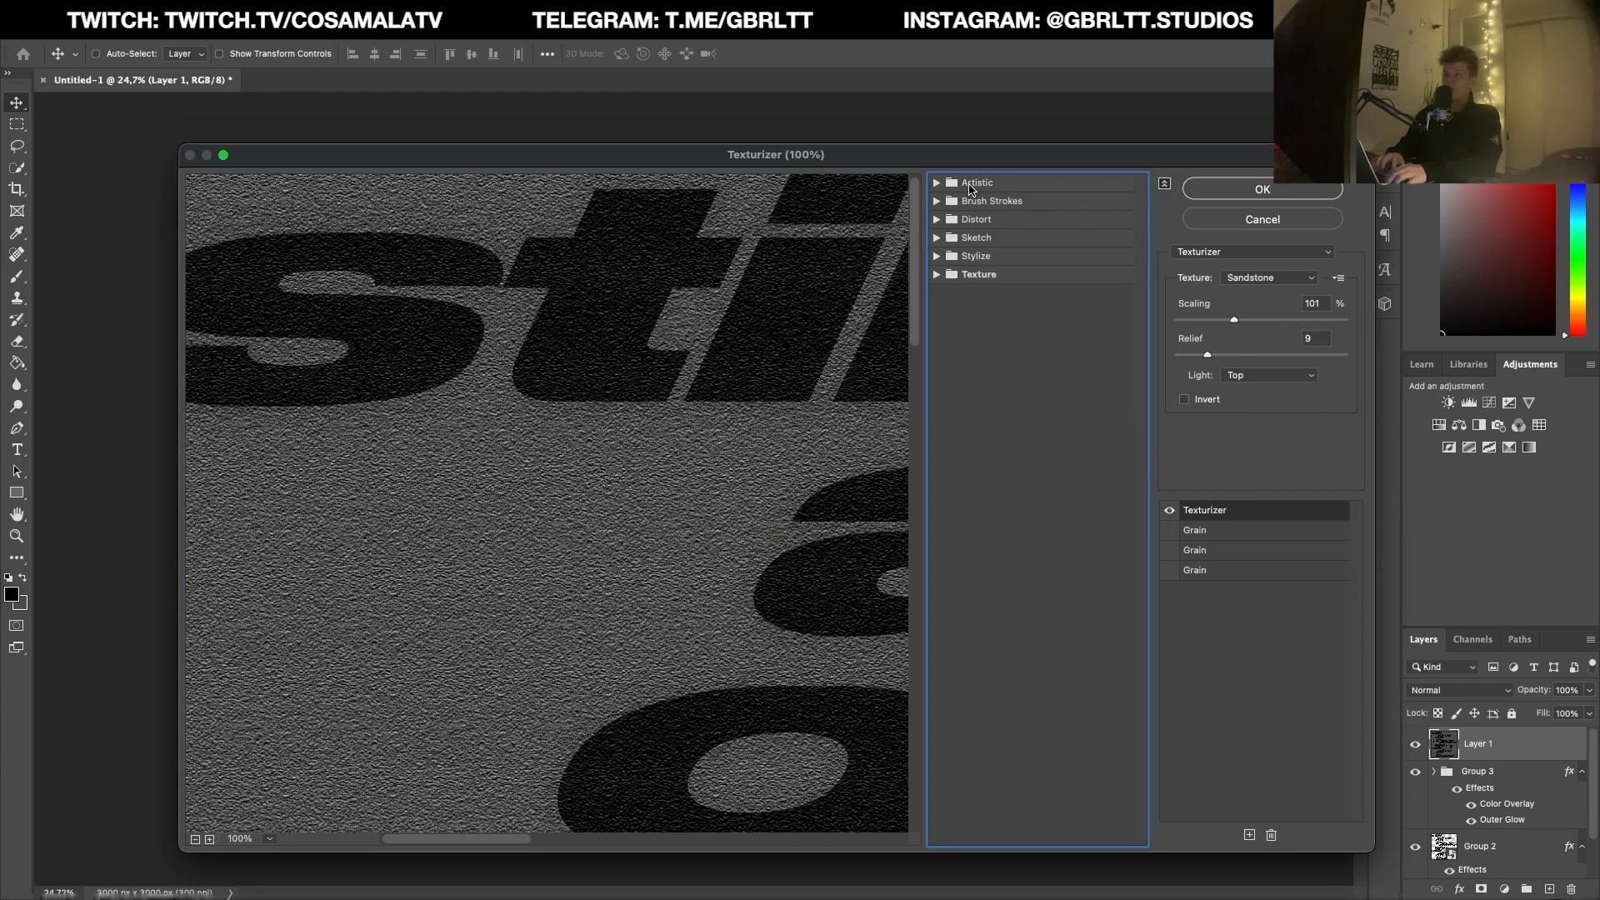
click(936, 275)
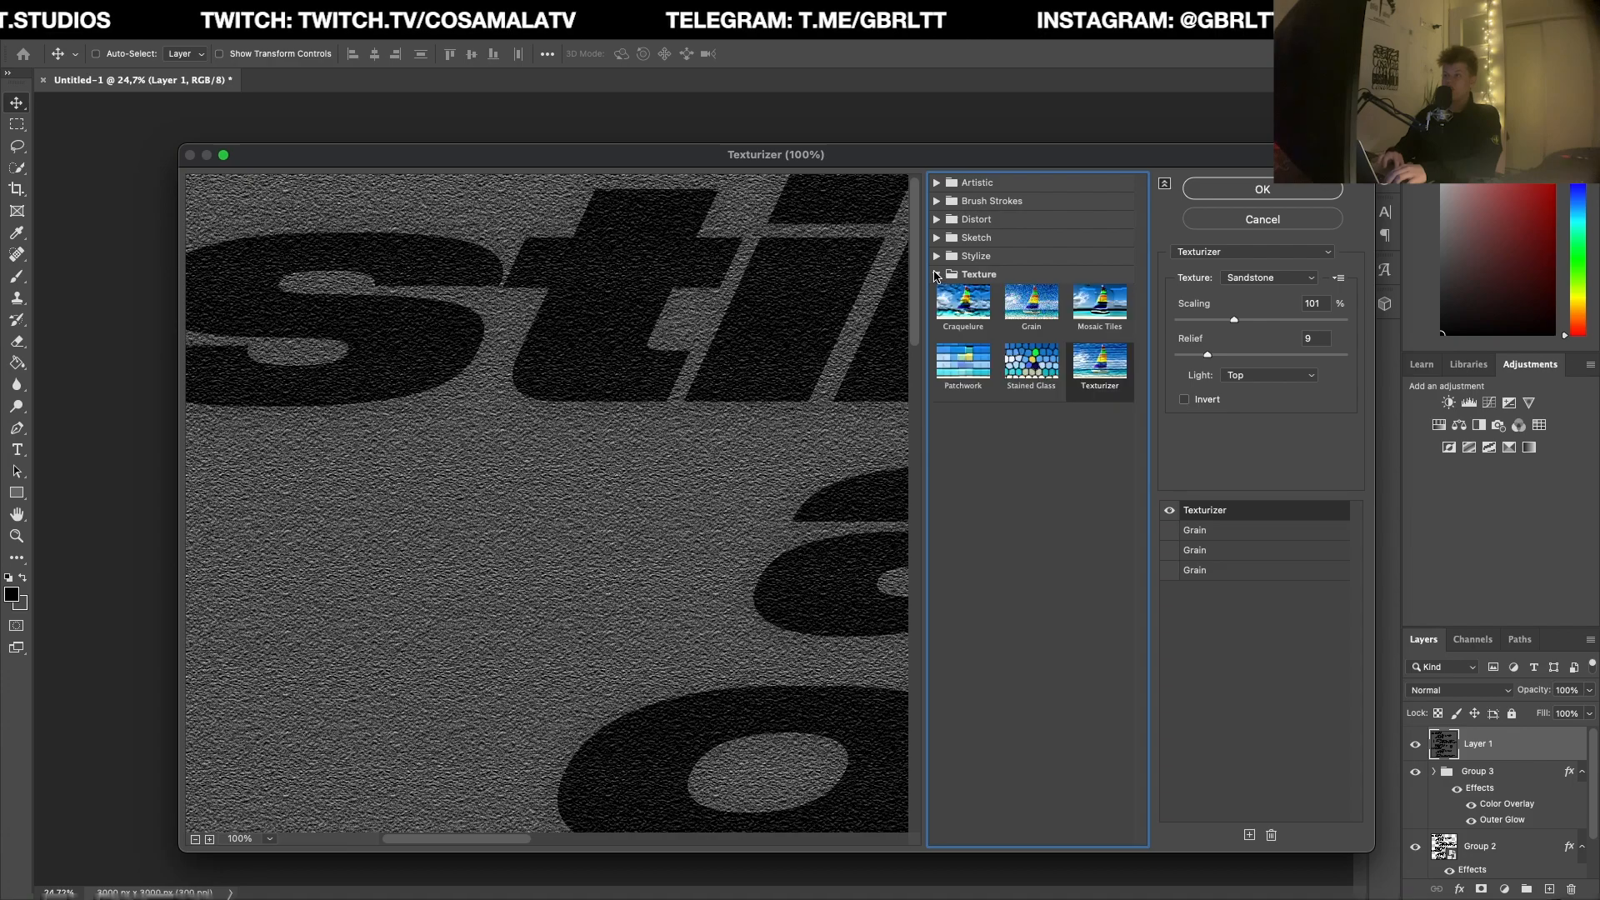
click(1264, 282)
click(1268, 280)
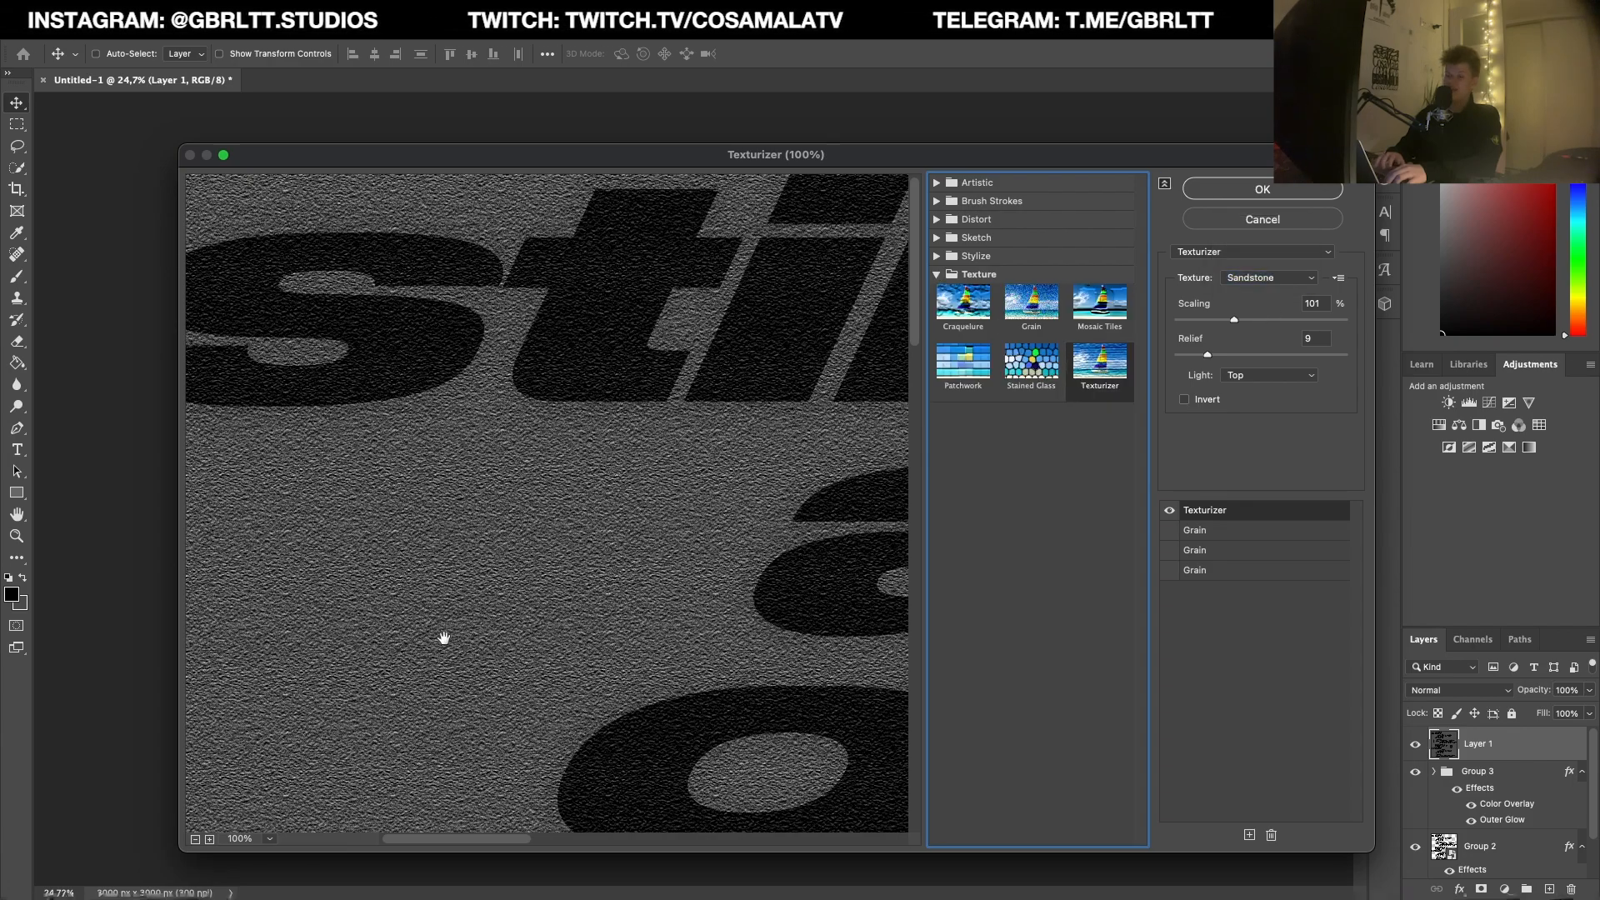
Step: Set the Sandstone Texturizer to 101% scaling and relief 10 with light from the top, and apply it to the merged layer
click(195, 839)
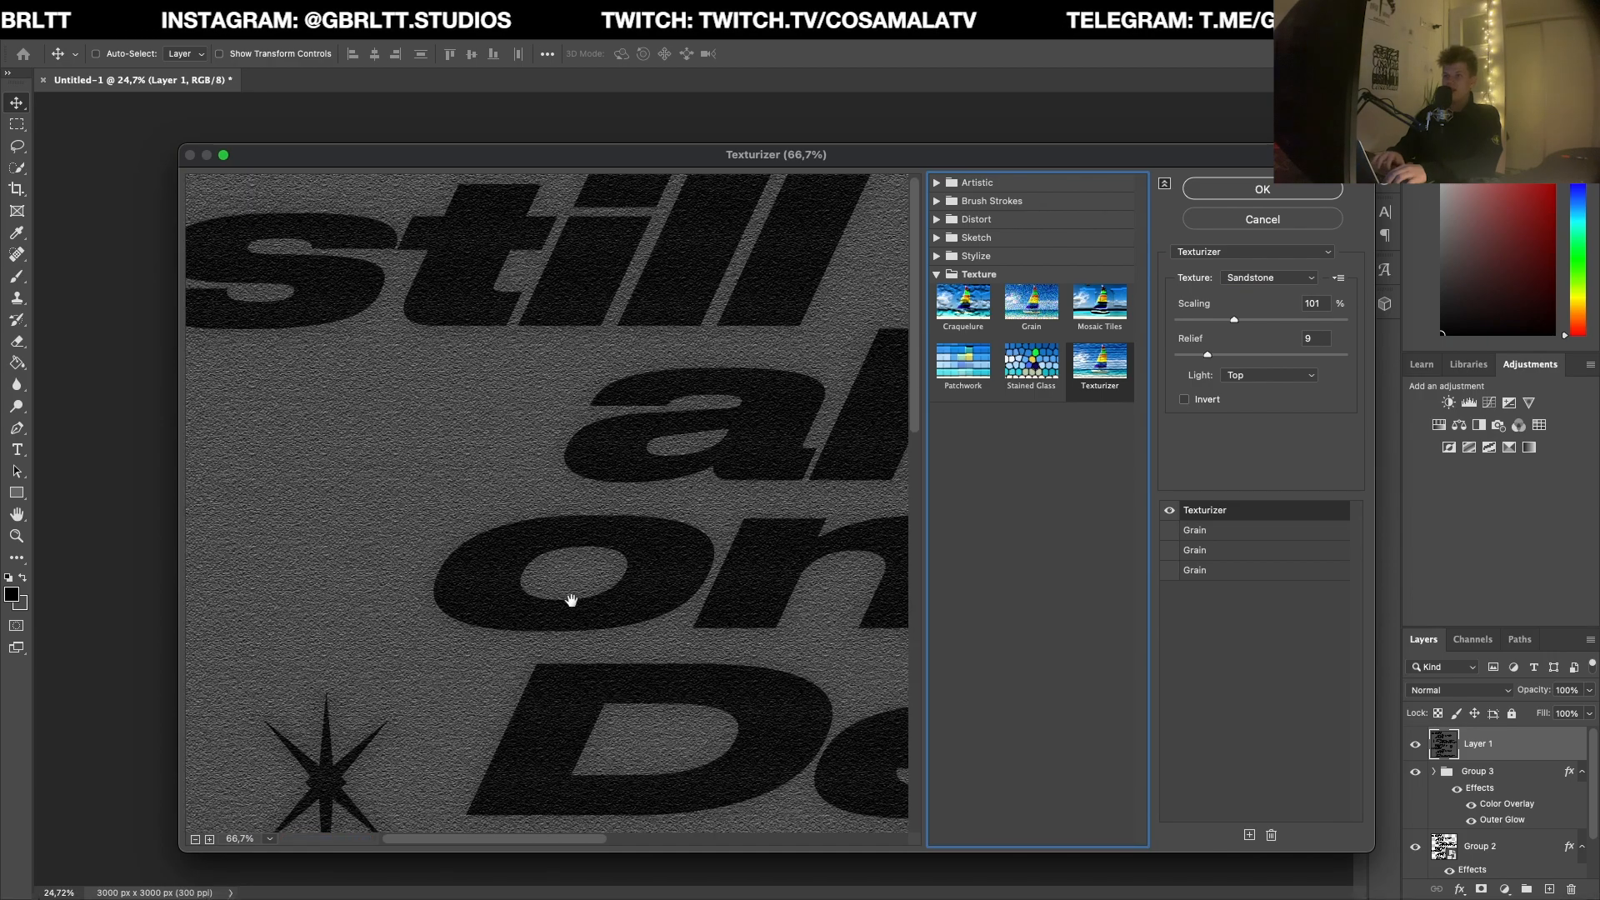
drag(646, 482, 672, 434)
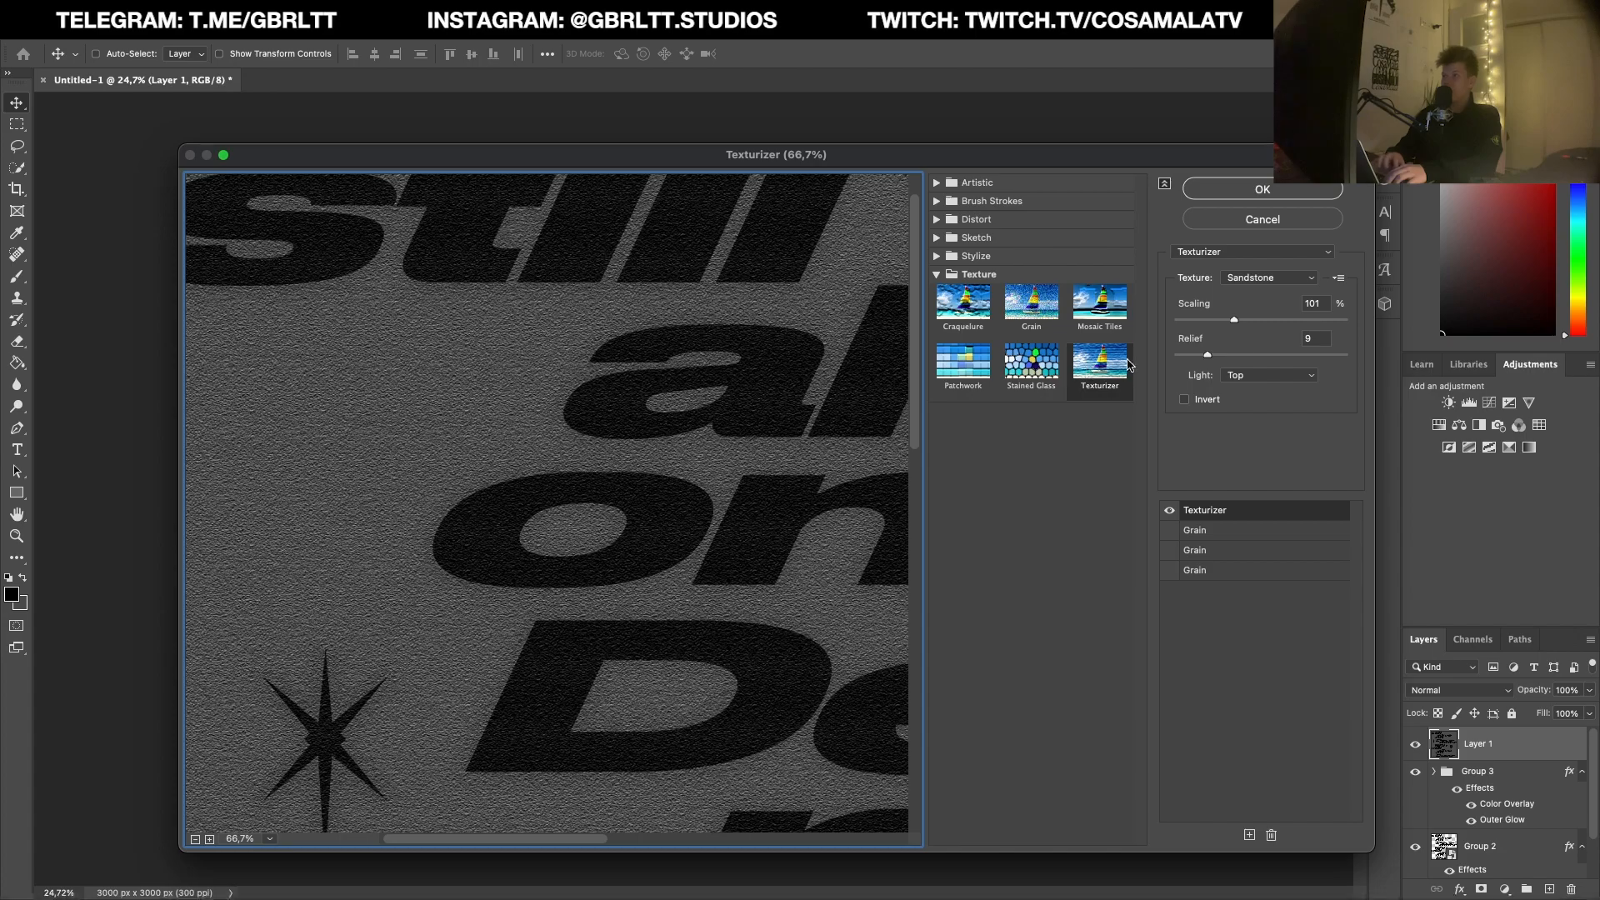
mouse_move(1241, 328)
mouse_down()
mouse_move(1260, 322)
mouse_move(1237, 323)
mouse_up()
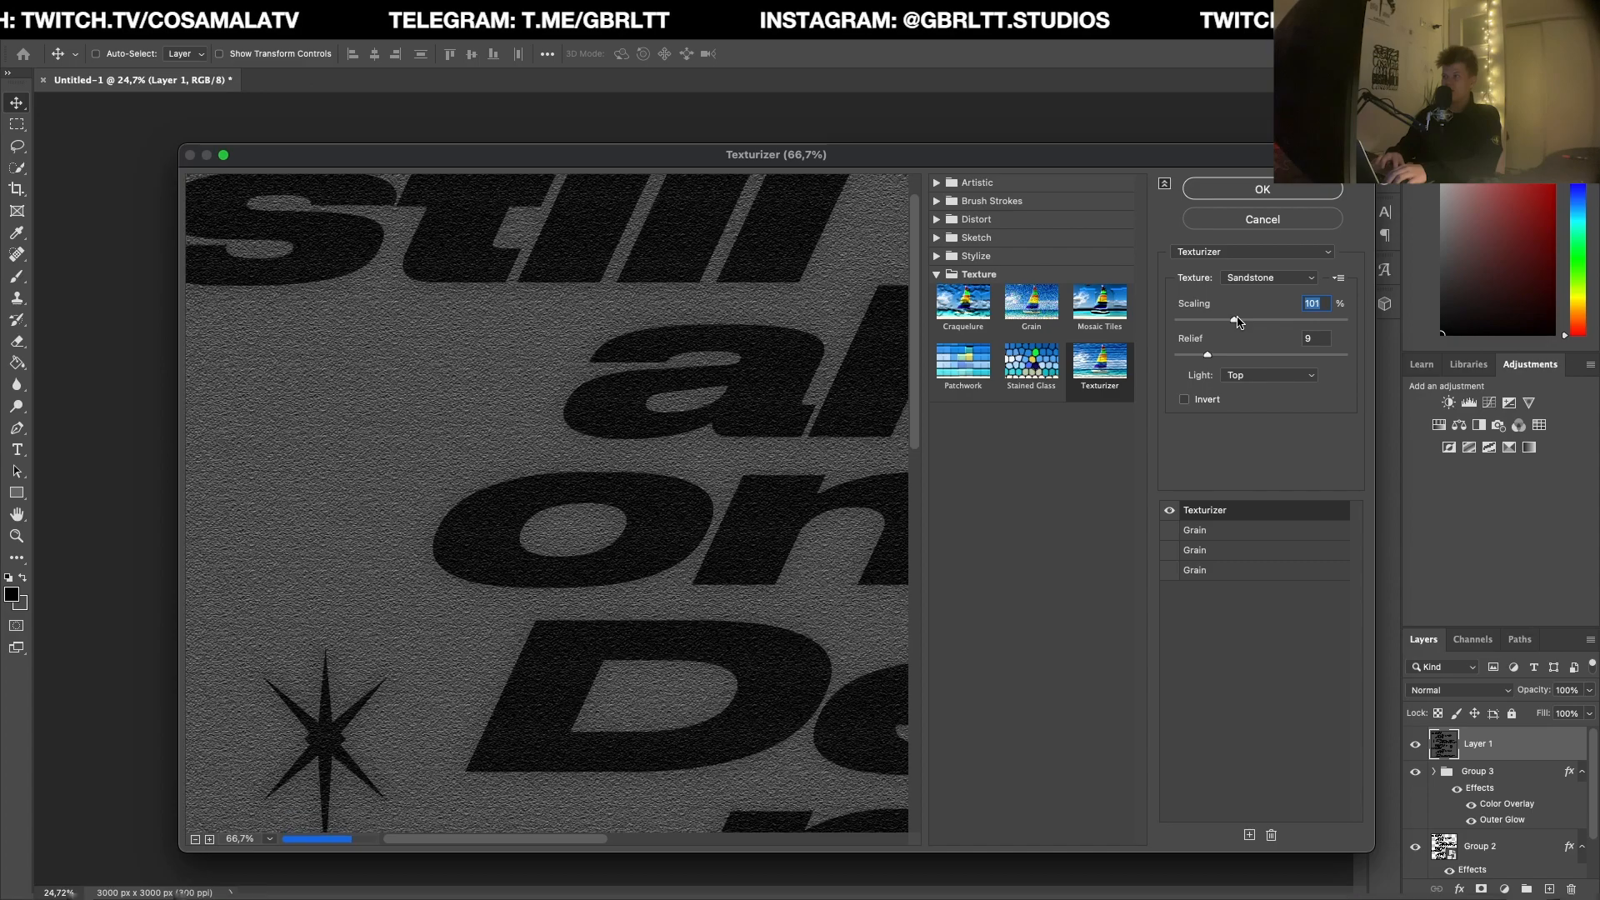
click(1211, 357)
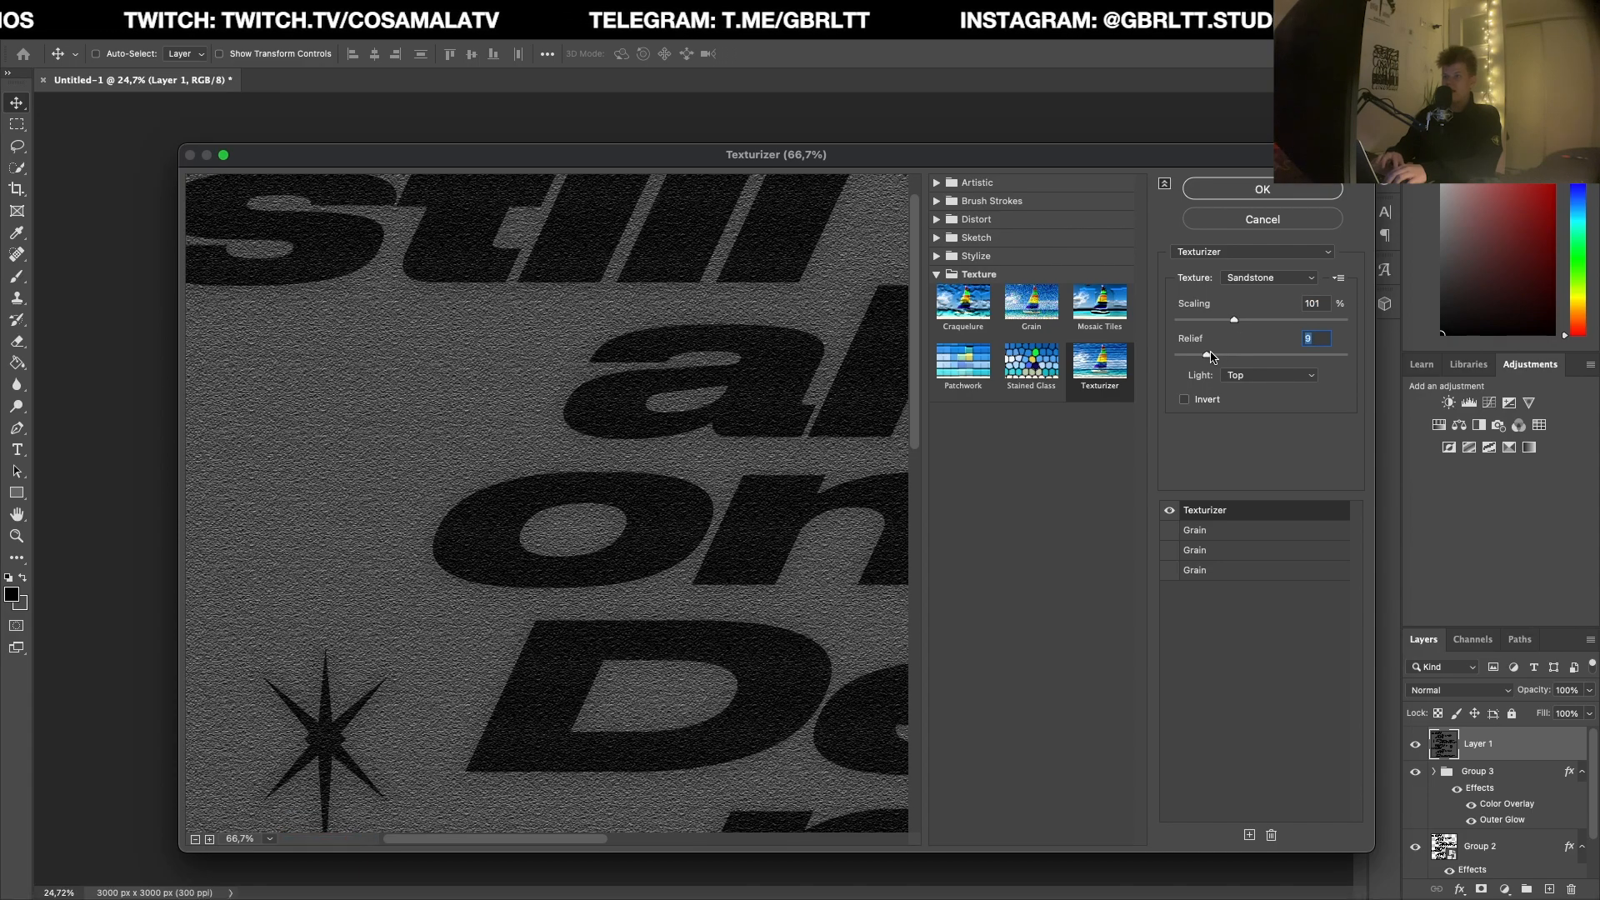
drag(1209, 357, 1213, 357)
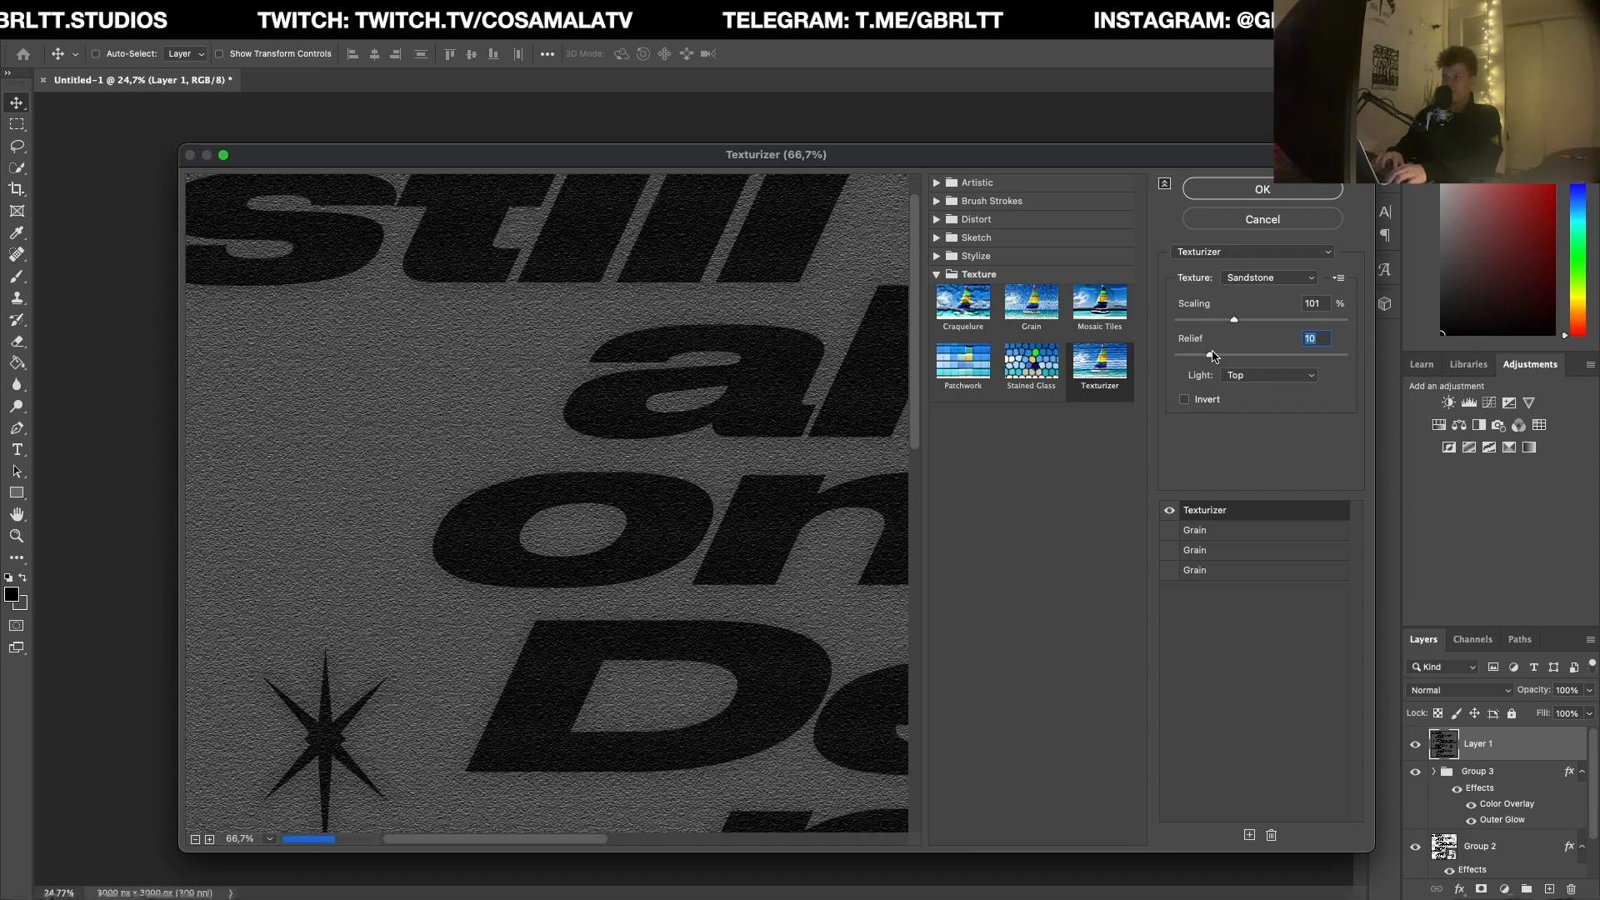
click(1296, 196)
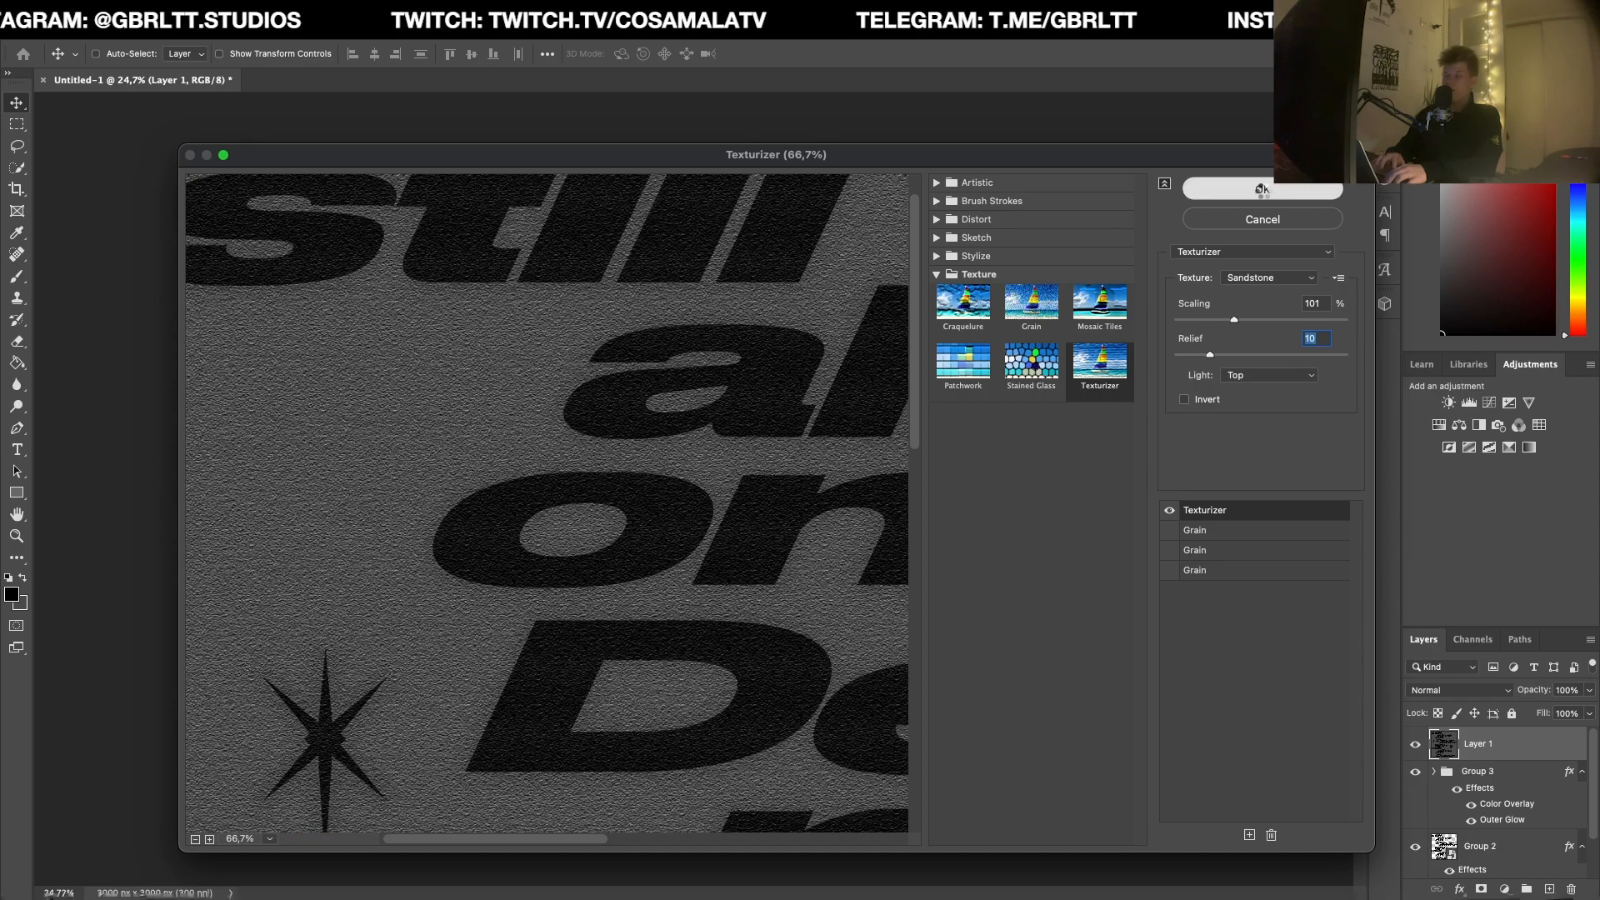
Step: Place BLKMARKET_COPYSCAN_36.jpg from the Resources folder into the artwork and scale it to about 41.46% to cover the canvas
scroll(683, 476, up, 3)
scroll(684, 476, up, 1)
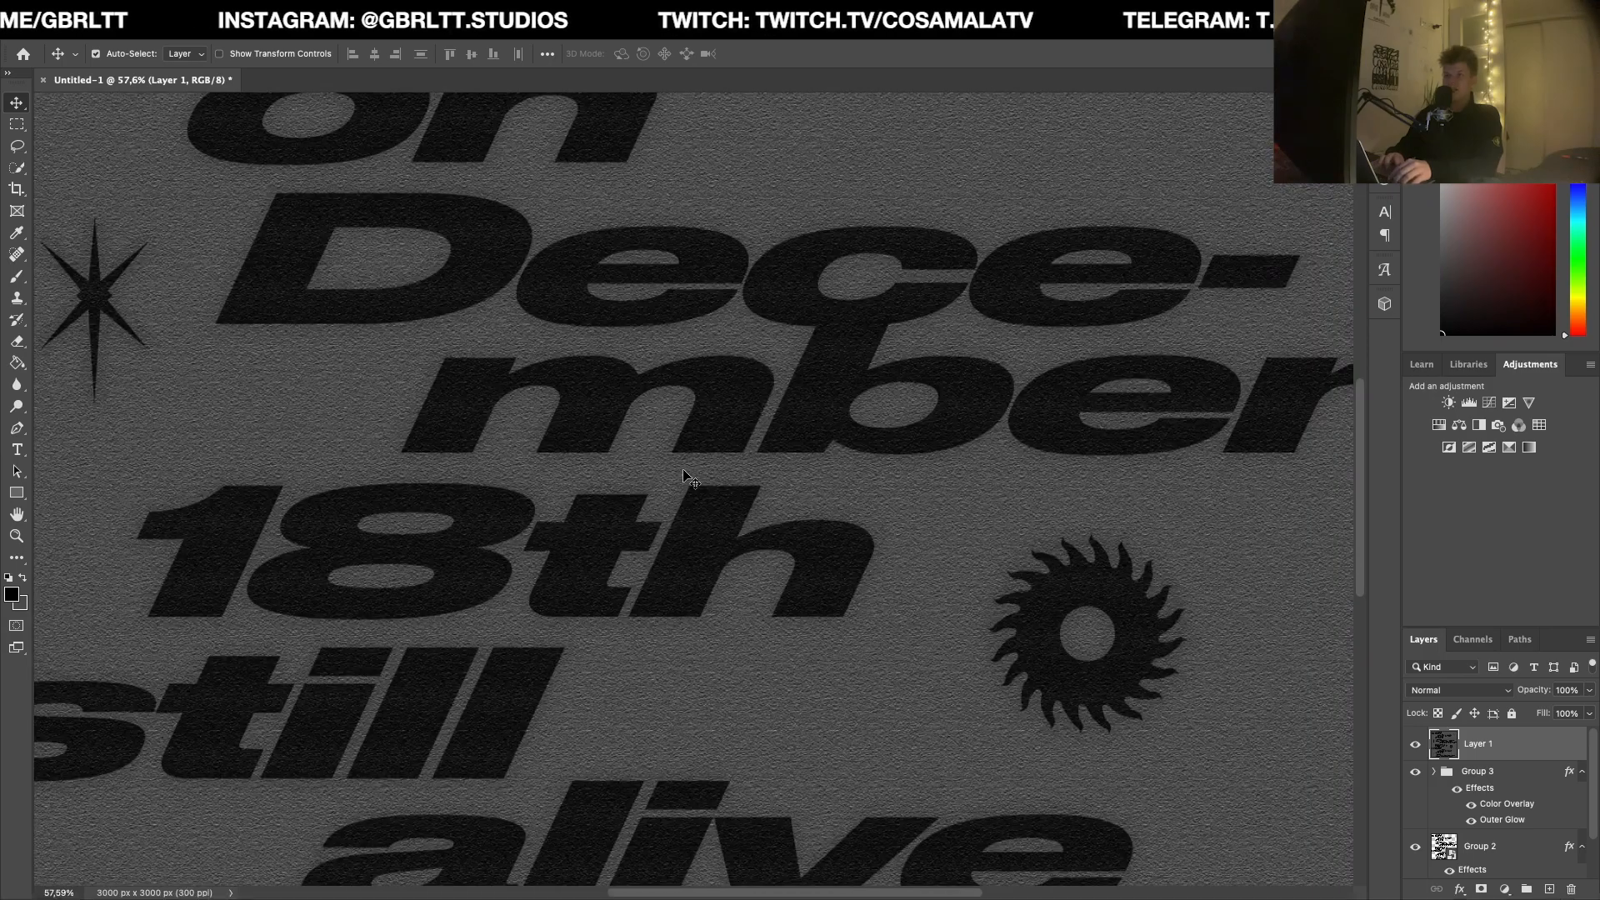
scroll(683, 476, down, 3)
scroll(683, 476, up, 3)
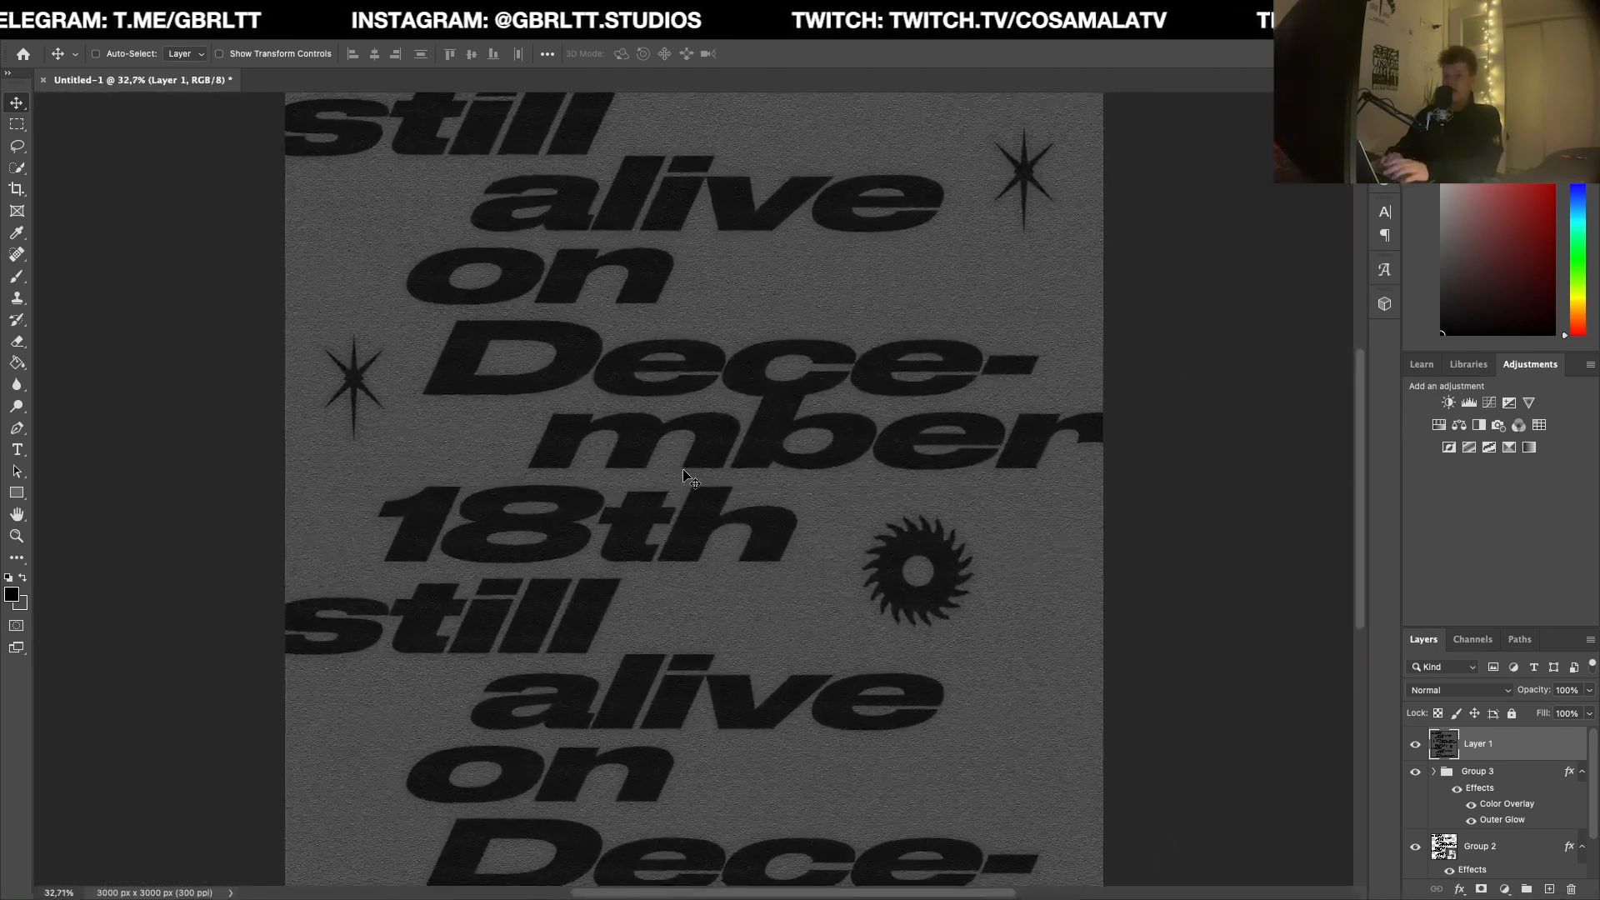
scroll(683, 476, down, 2)
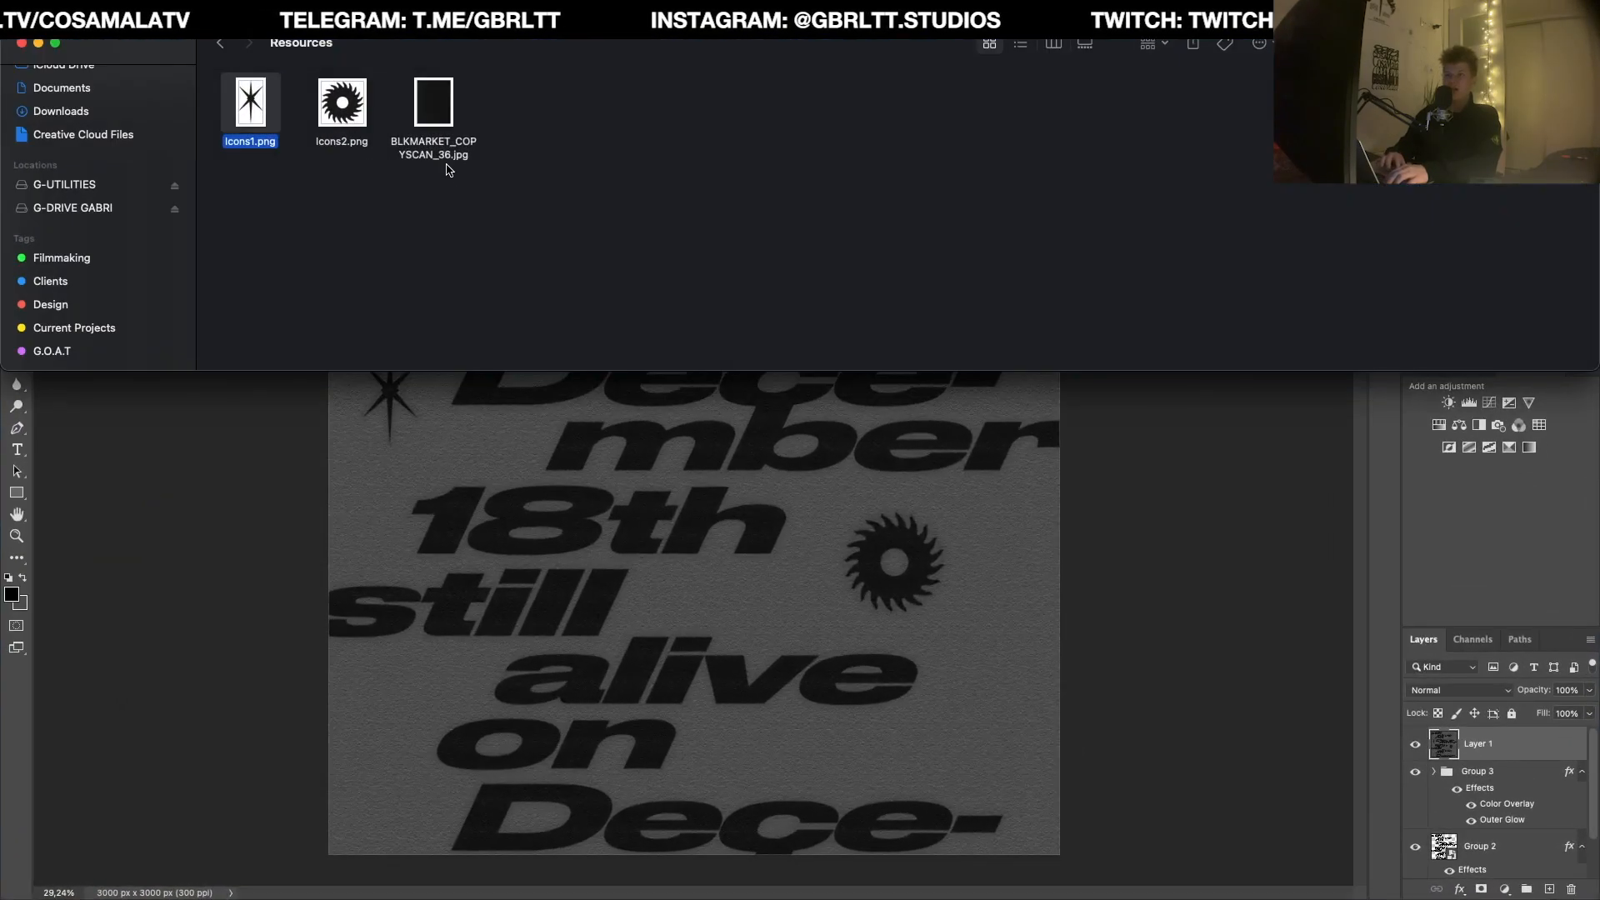
click(434, 106)
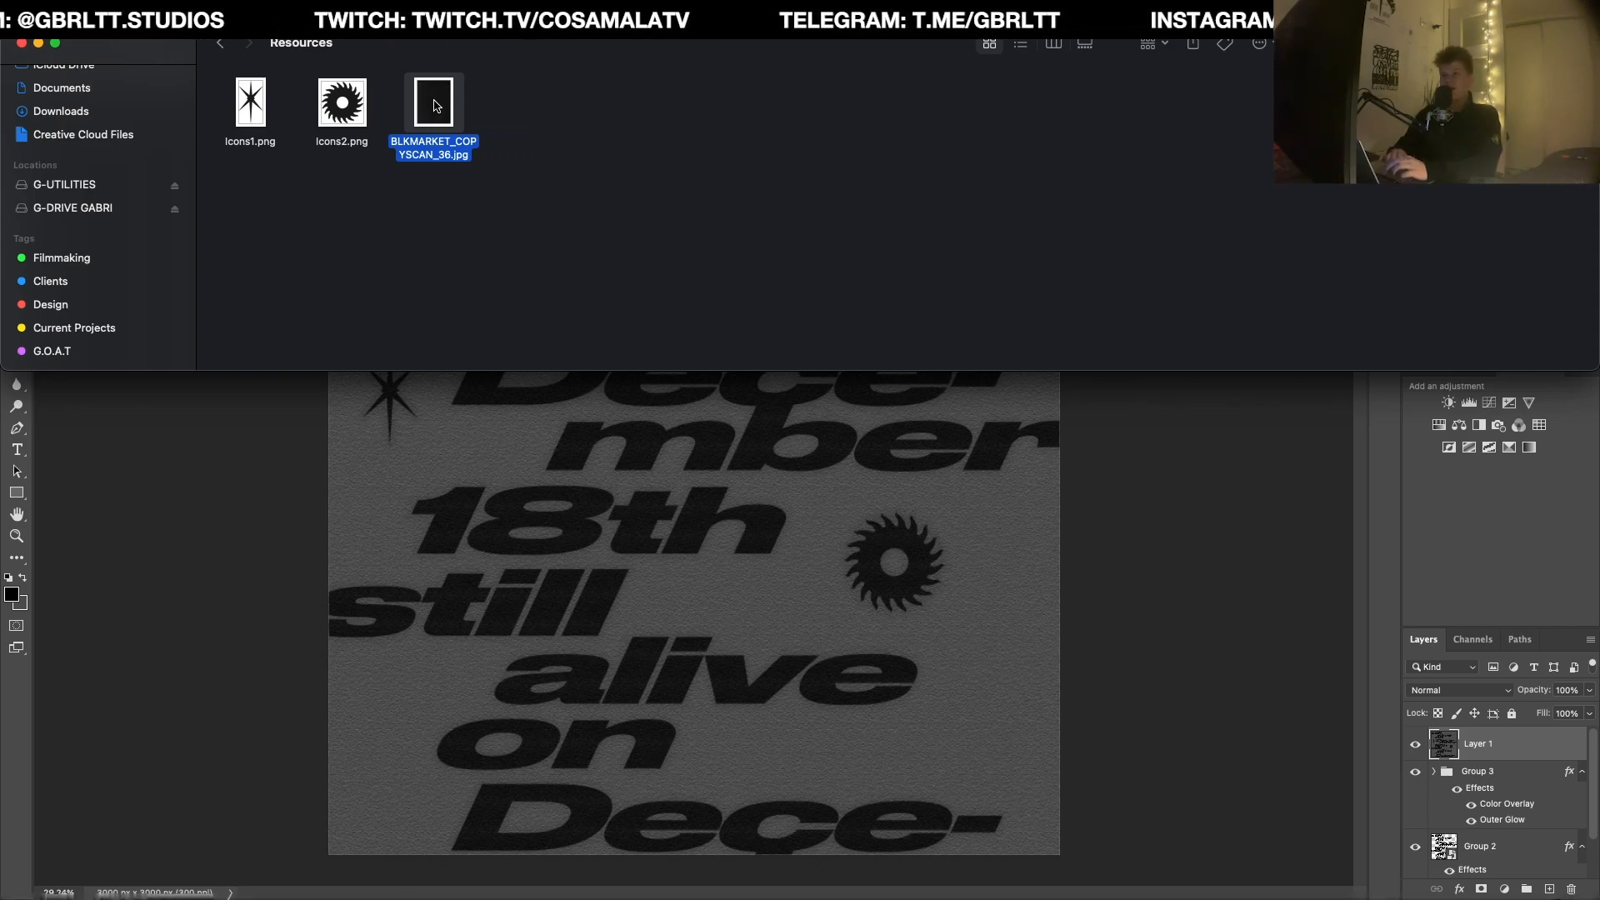
drag(447, 104, 724, 500)
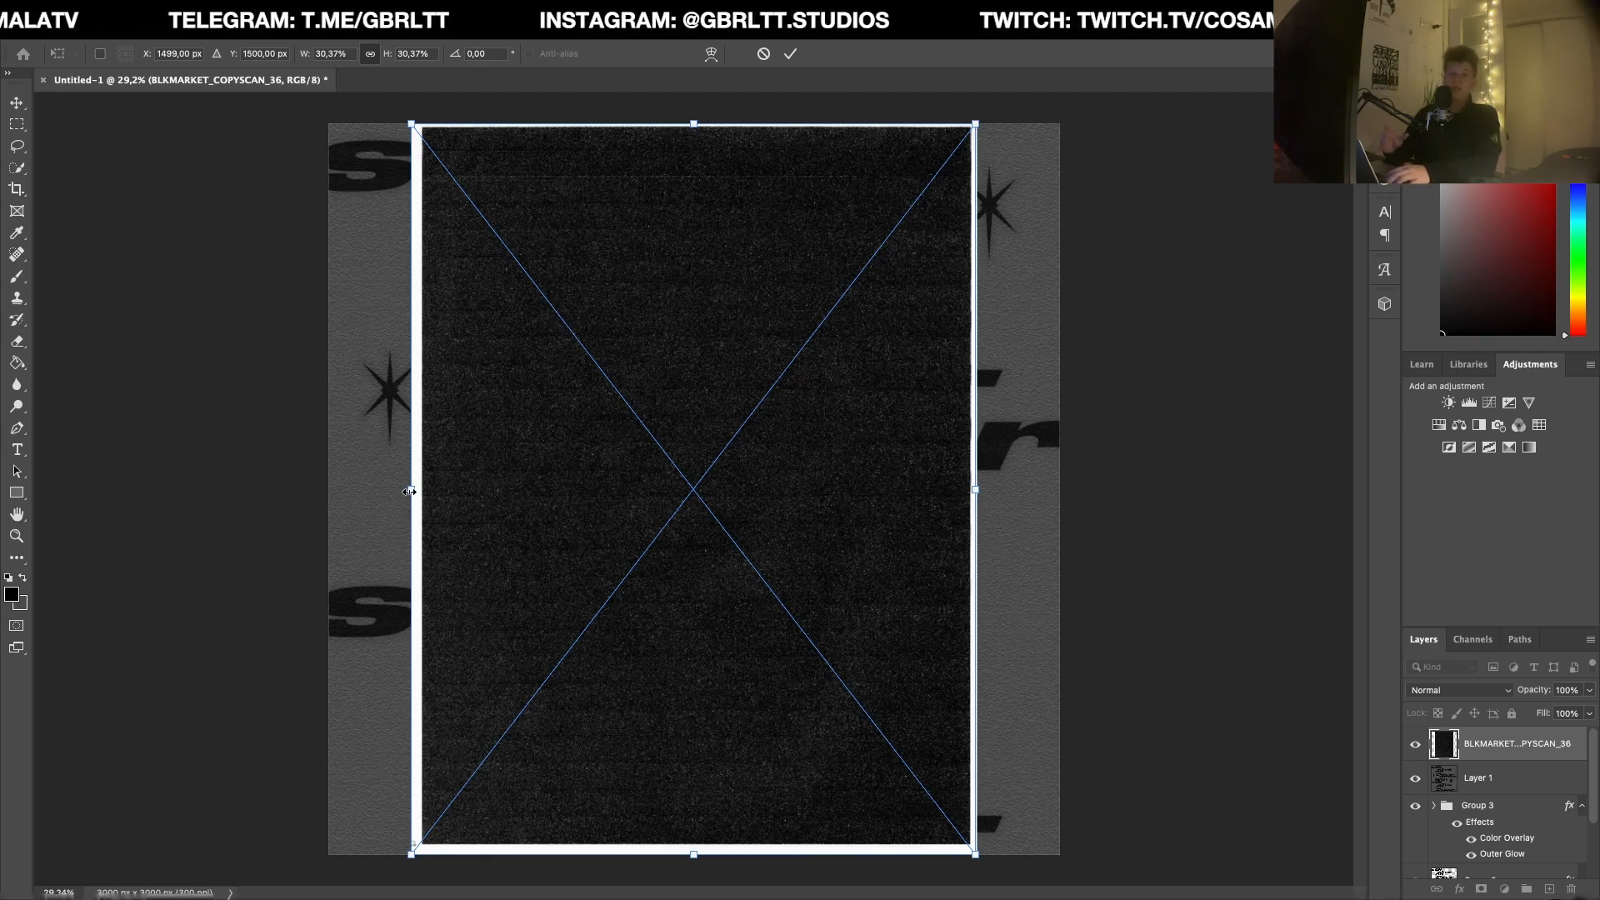
drag(406, 491, 302, 489)
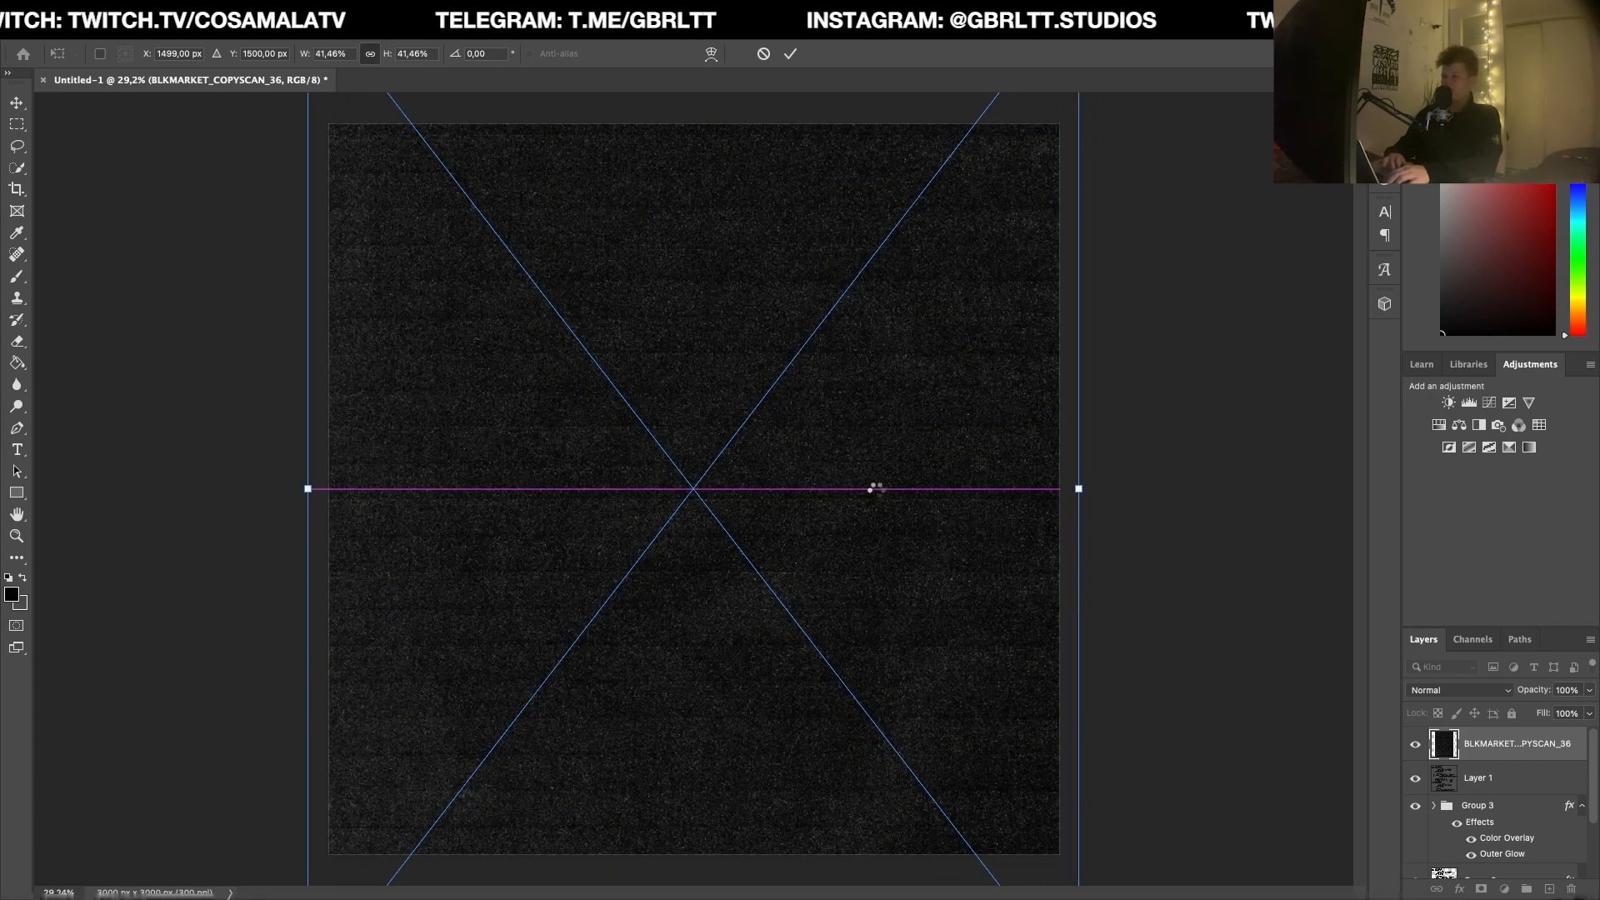
key(Return)
Step: Blend the scan layer in Screen mode and clip a Curves adjustment to it, mapping input 202 to output 187
click(1459, 685)
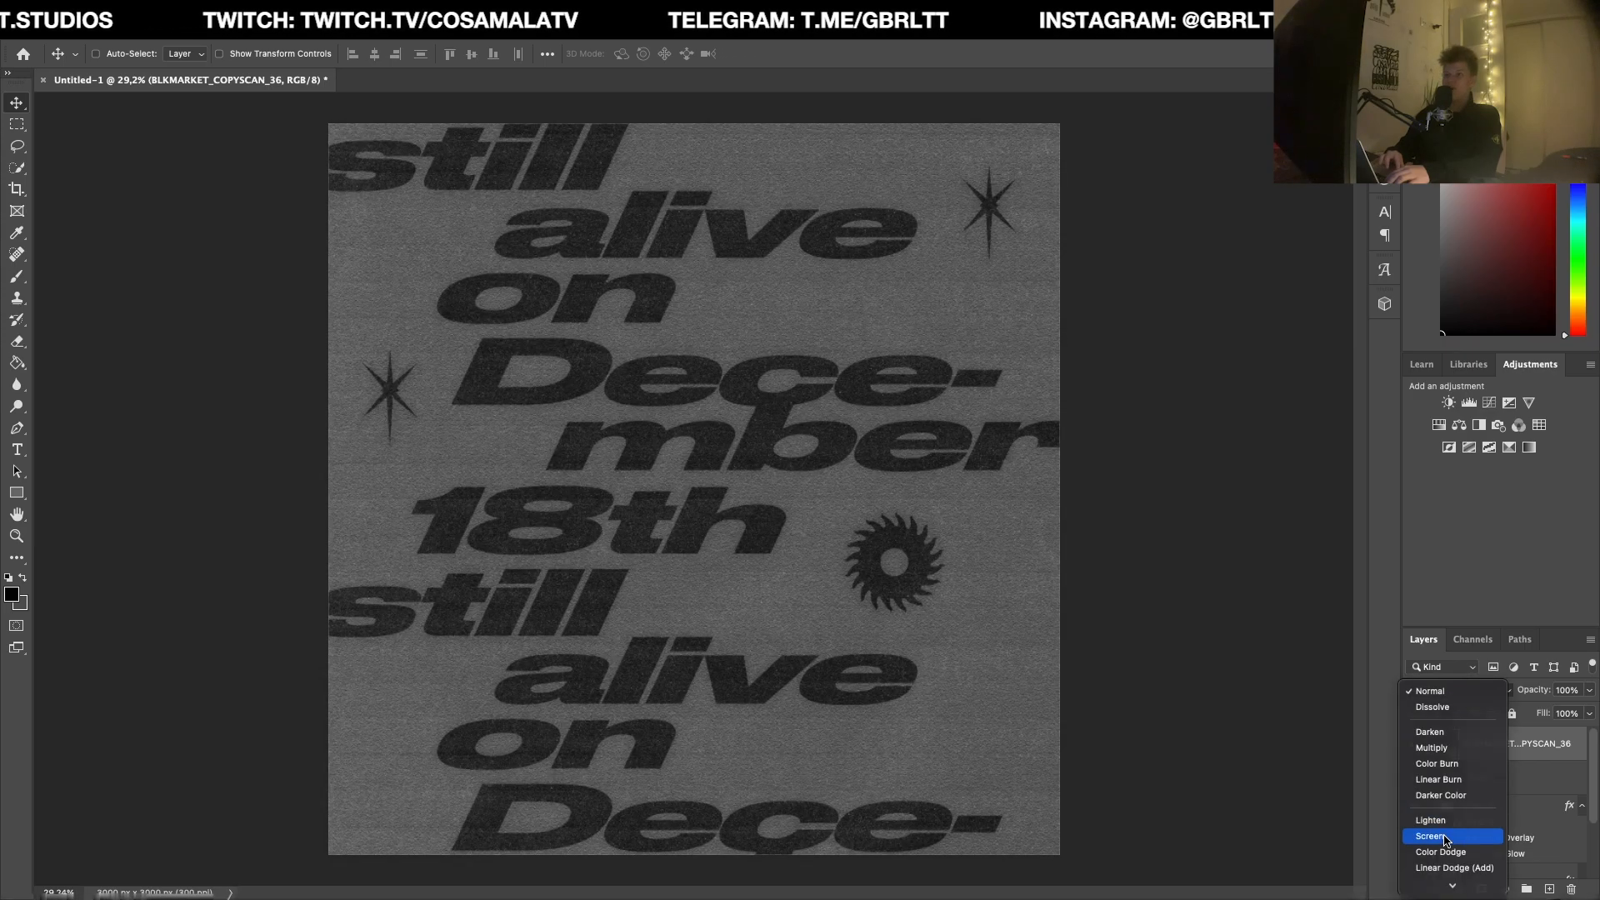
click(1446, 837)
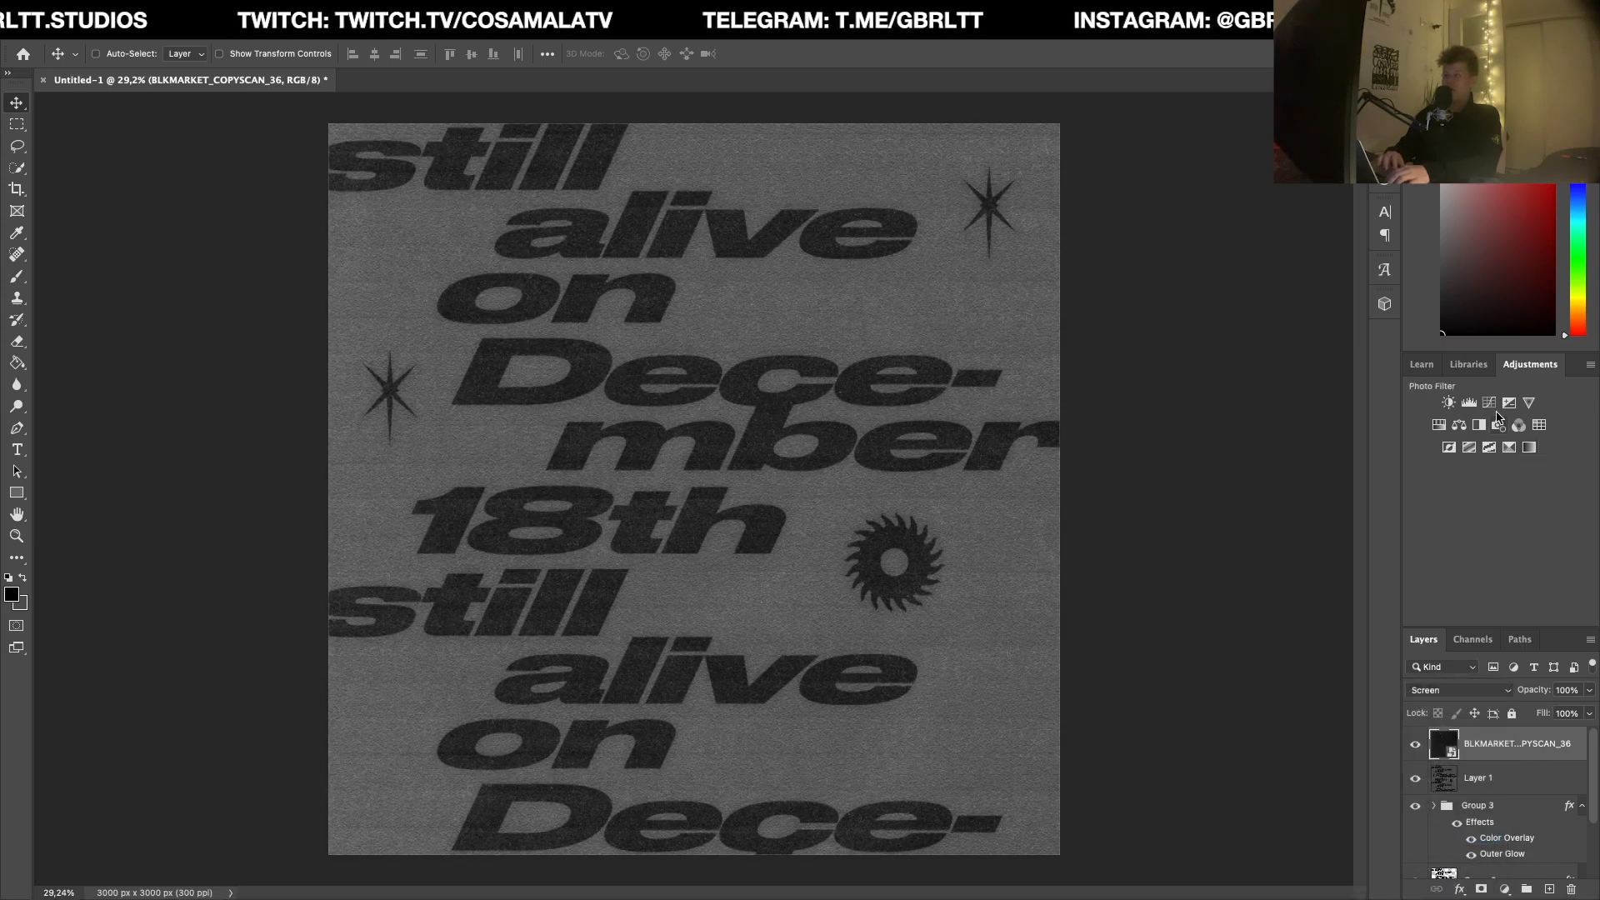
click(1489, 402)
click(1235, 656)
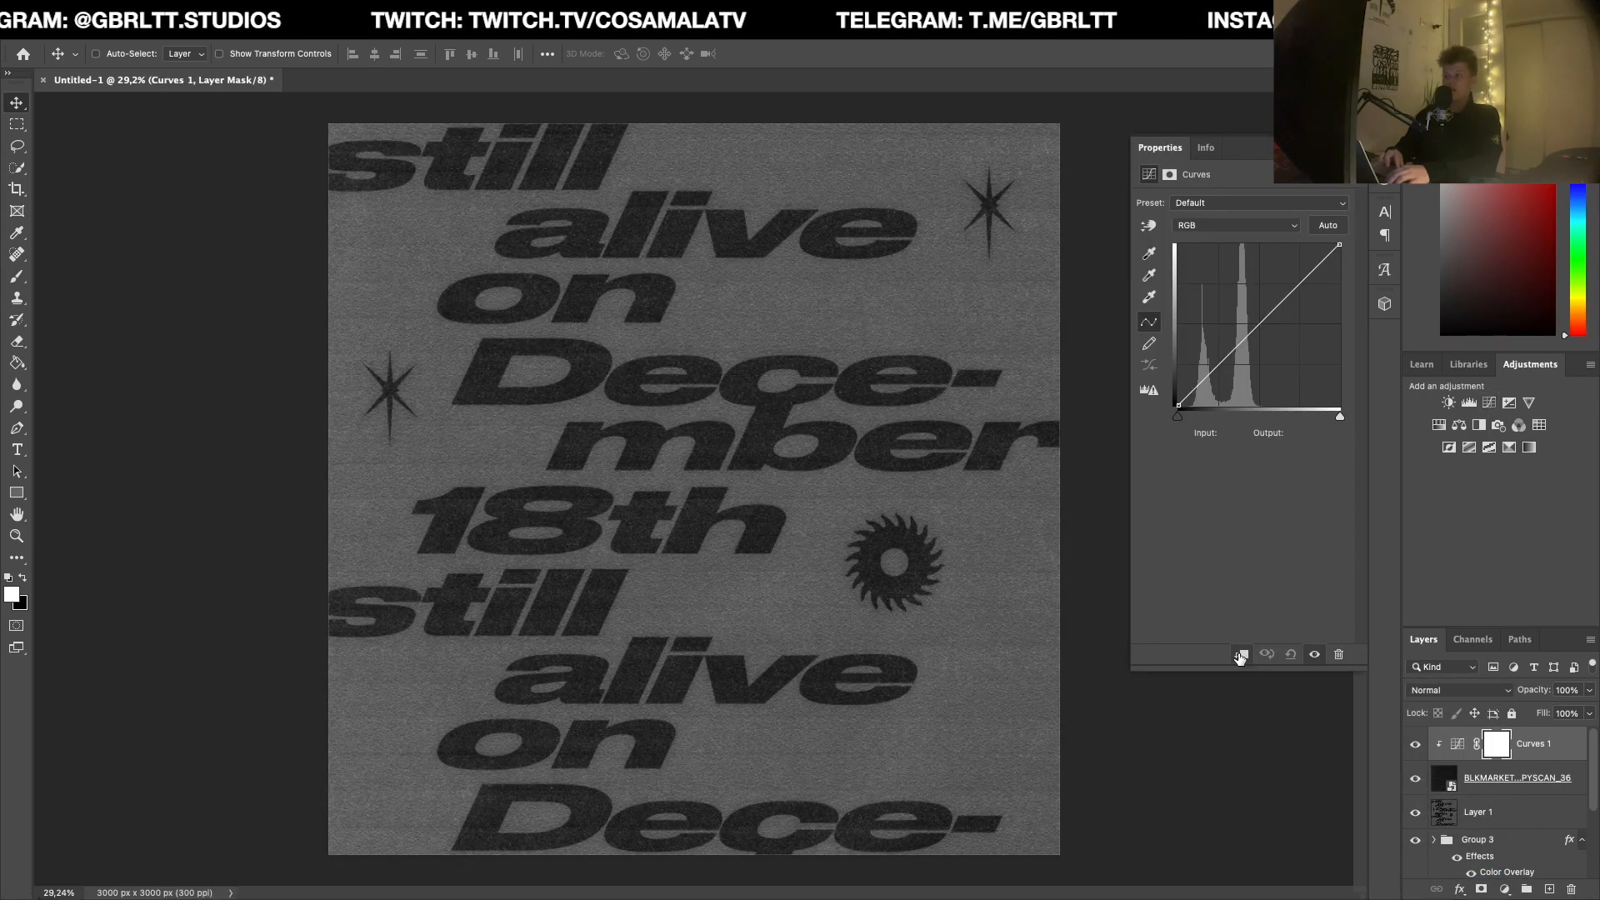
drag(1292, 292, 1305, 285)
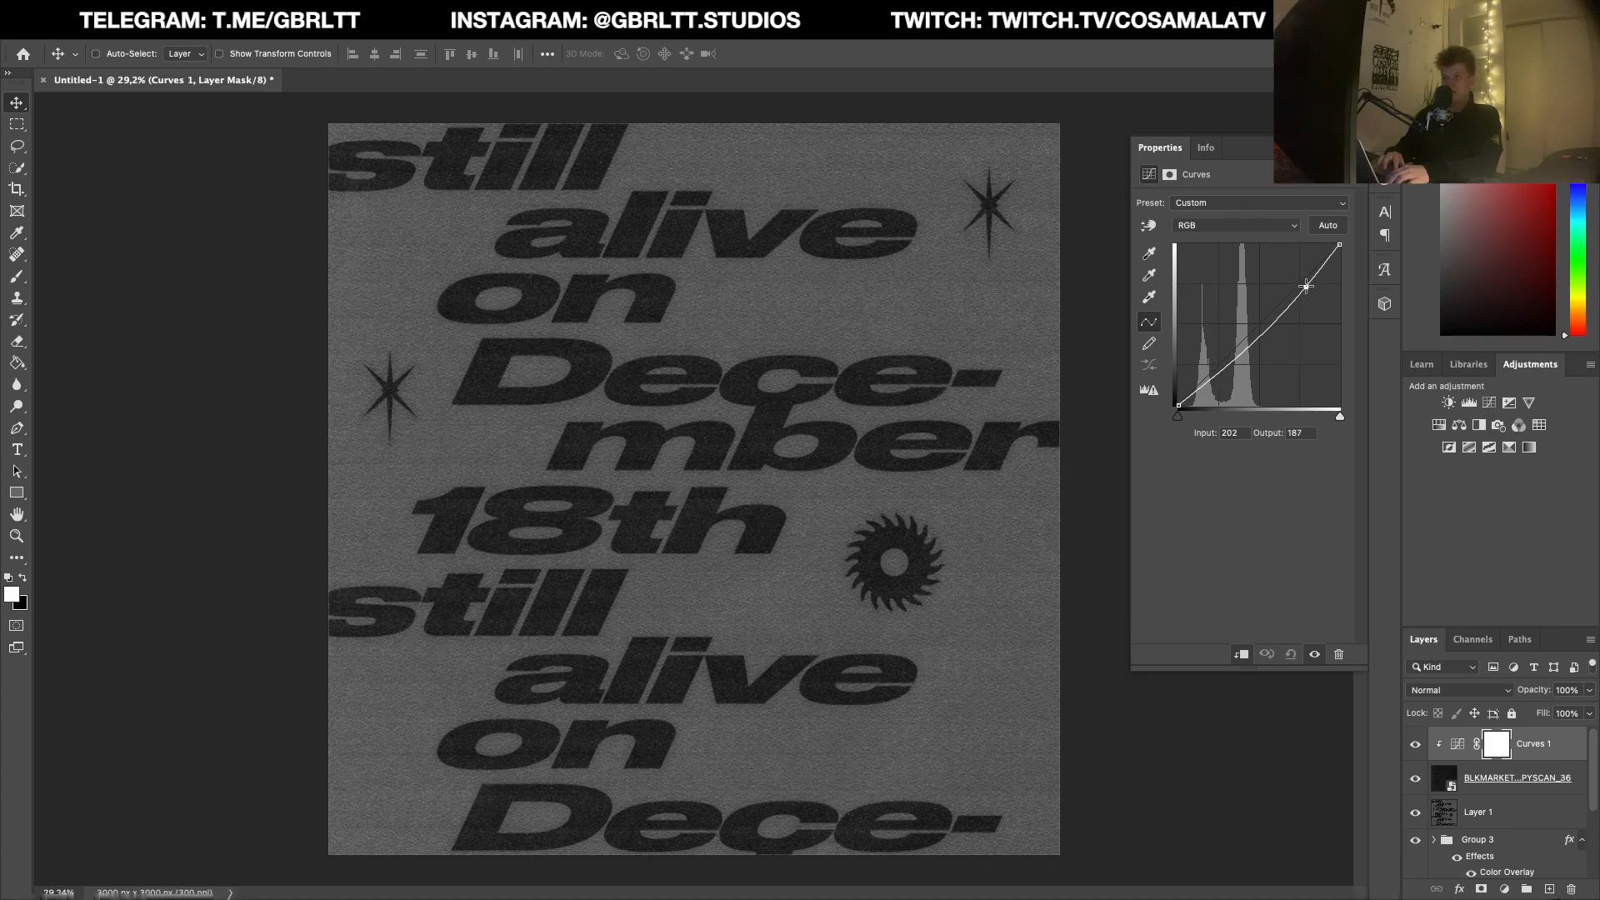
click(1340, 147)
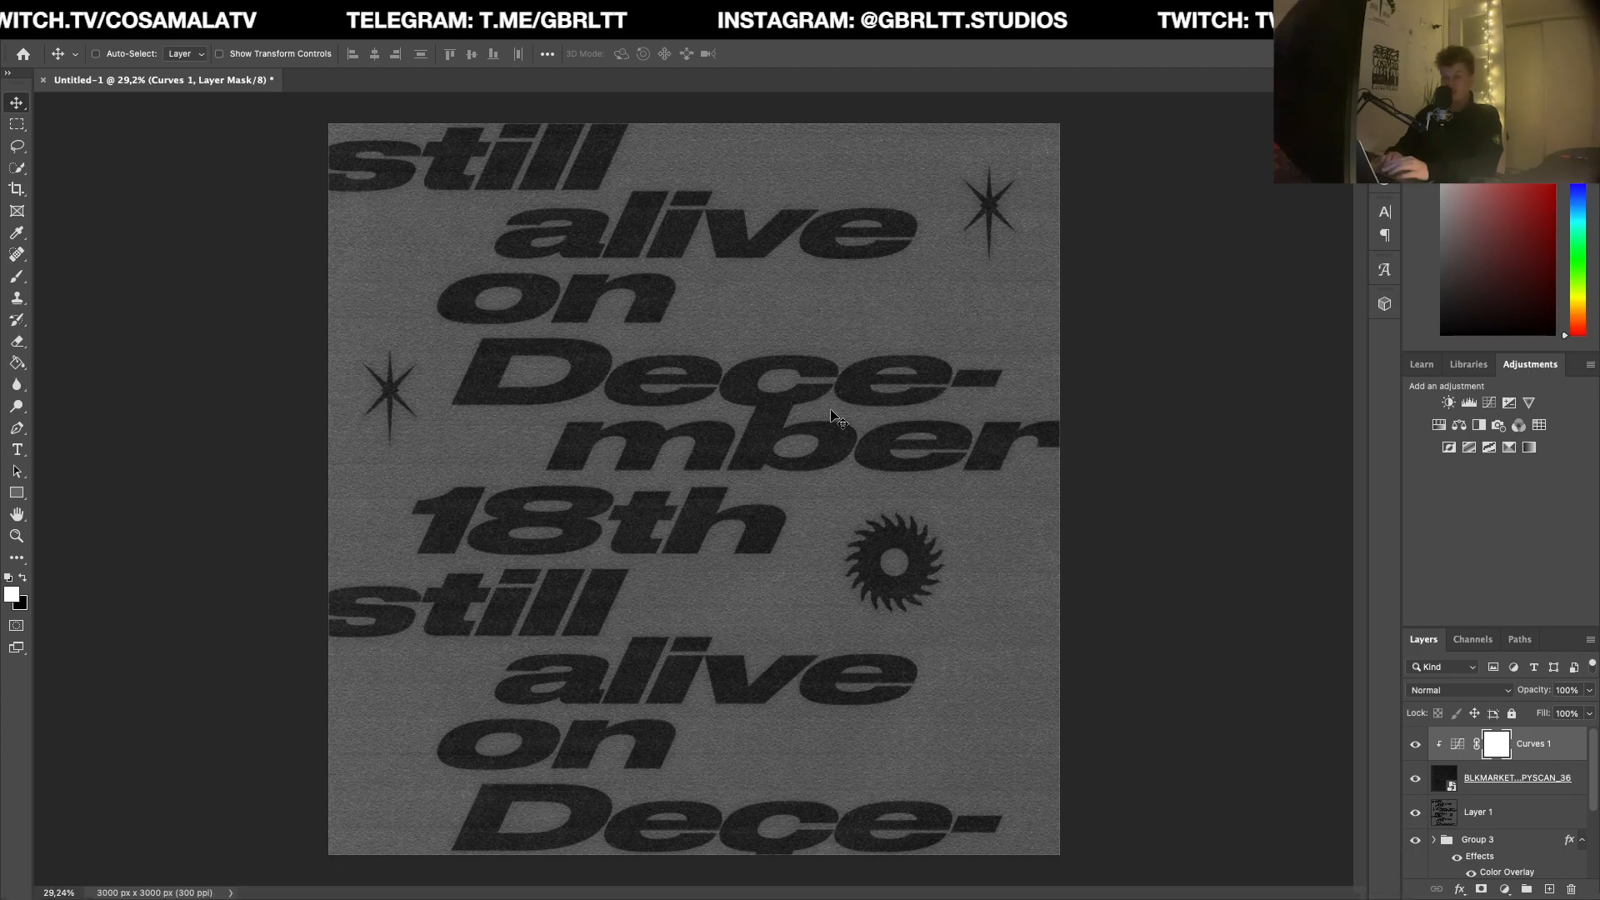
Step: Delete the noisy, textured merged layer between the scan texture and the icon group
scroll(836, 417, down, 2)
scroll(829, 417, up, 2)
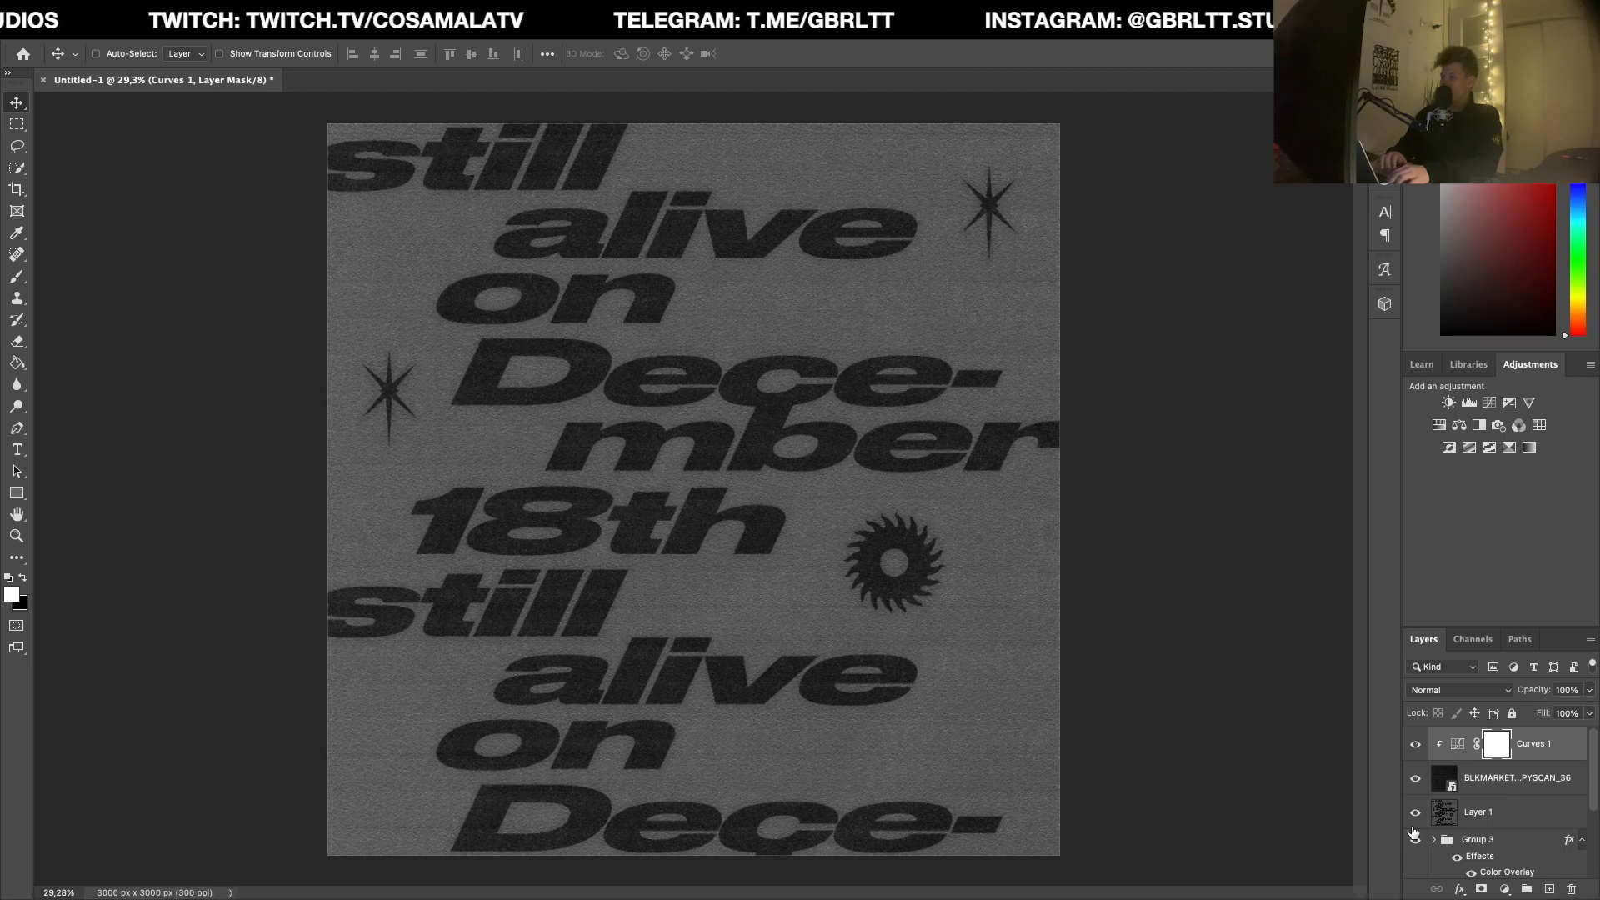
click(1530, 819)
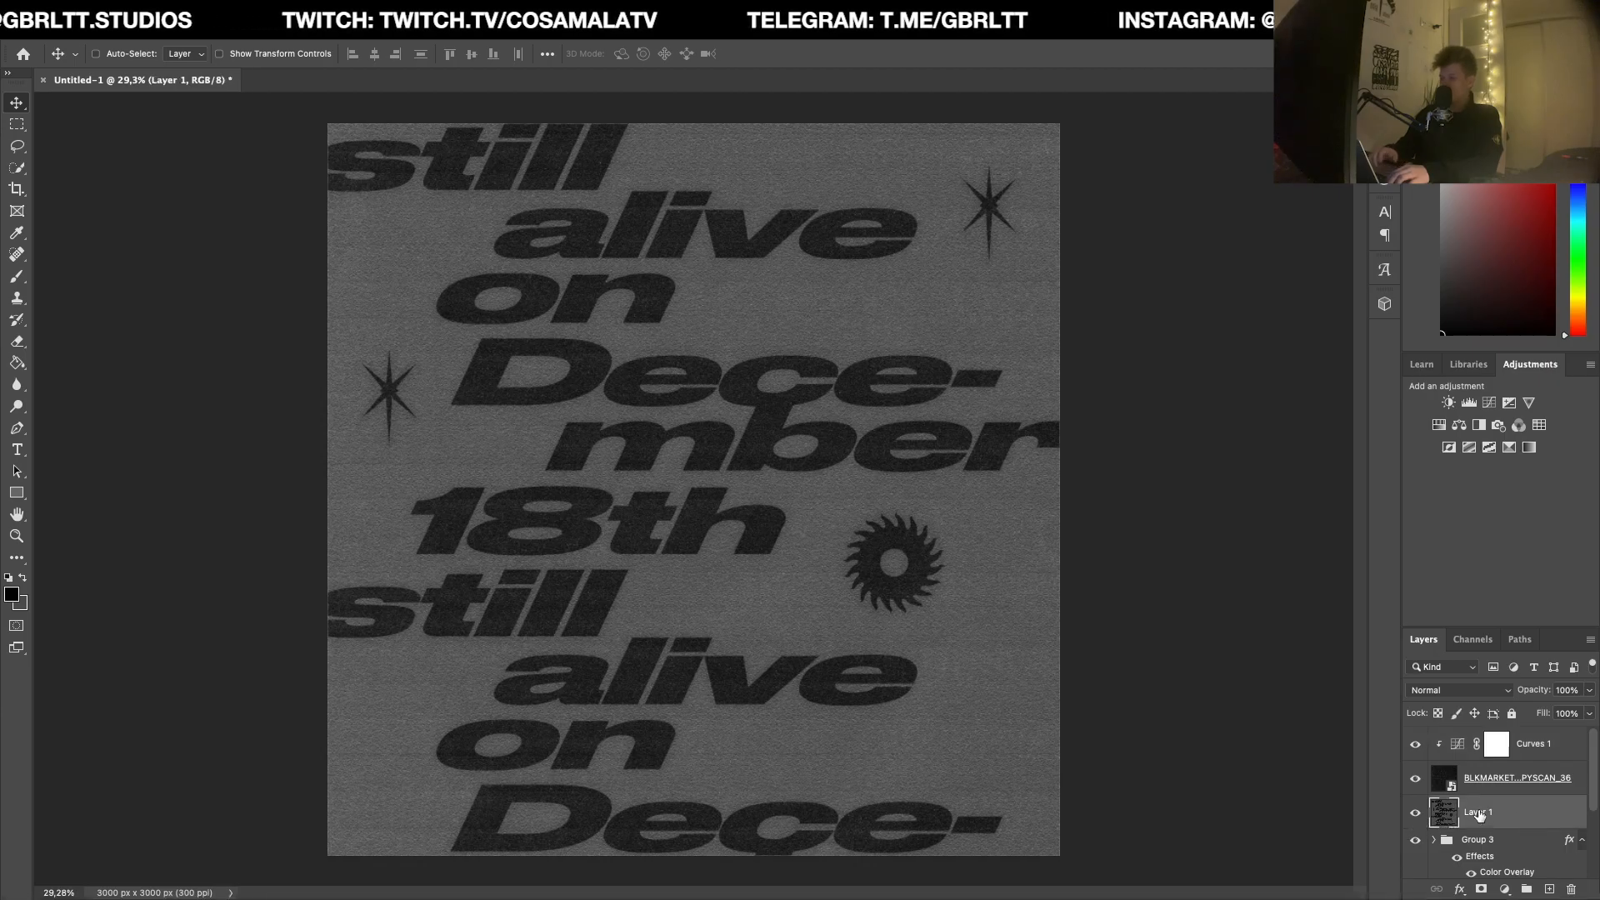
drag(1476, 839, 1473, 807)
Step: Add a text layer above the icon group in Helvetica Neue LT Pro 75 Bold and scale it down to 19.7 pt
key(t)
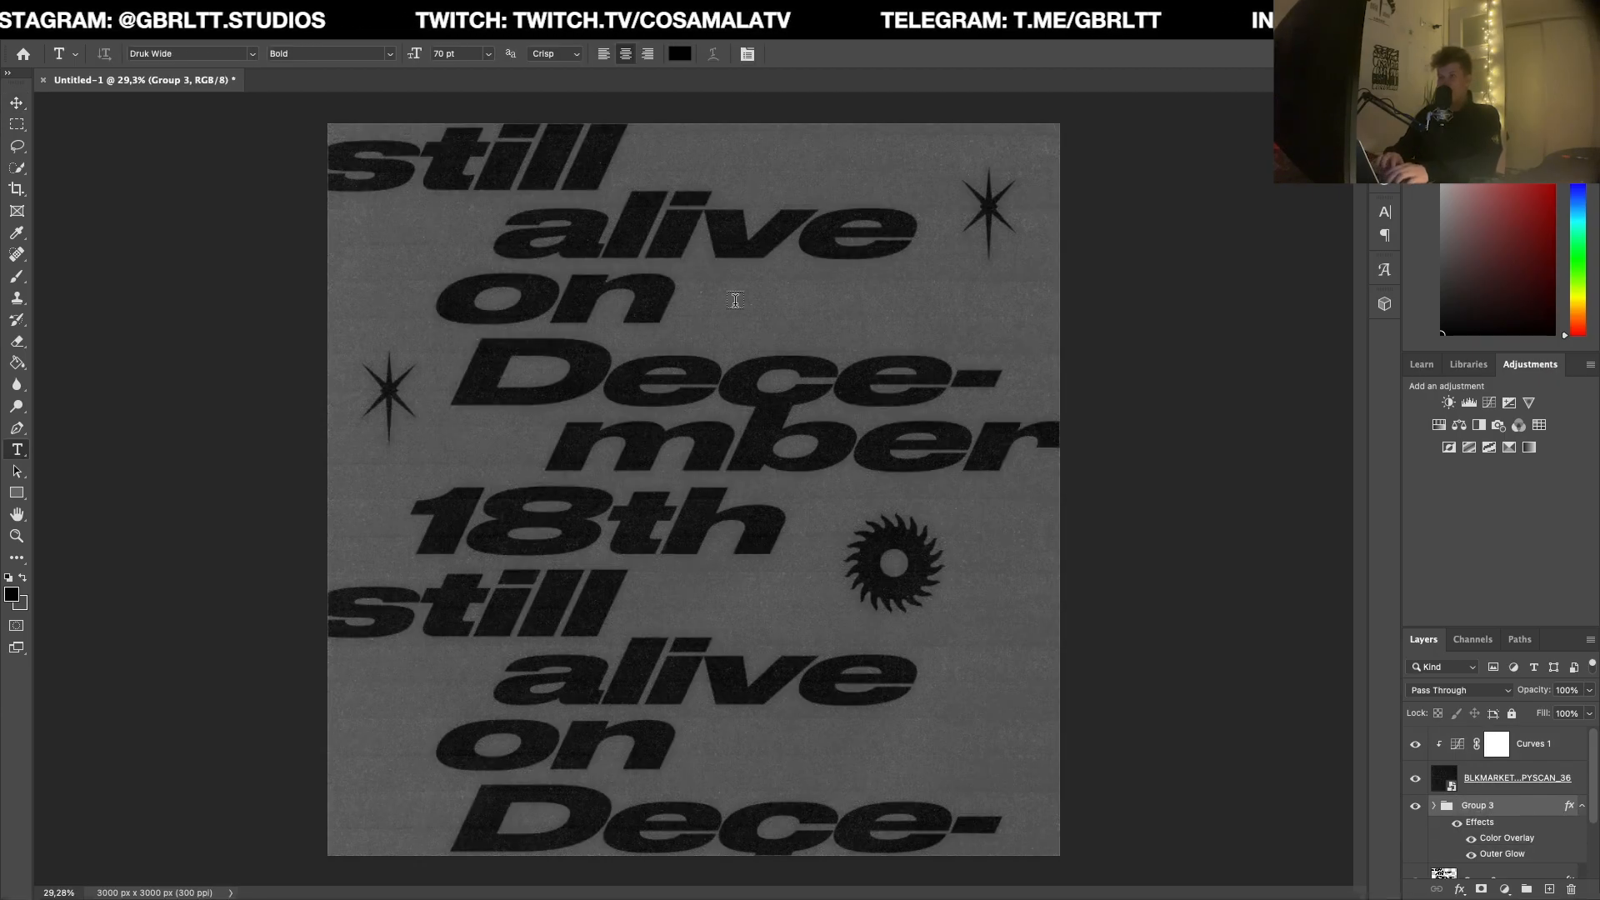
click(739, 314)
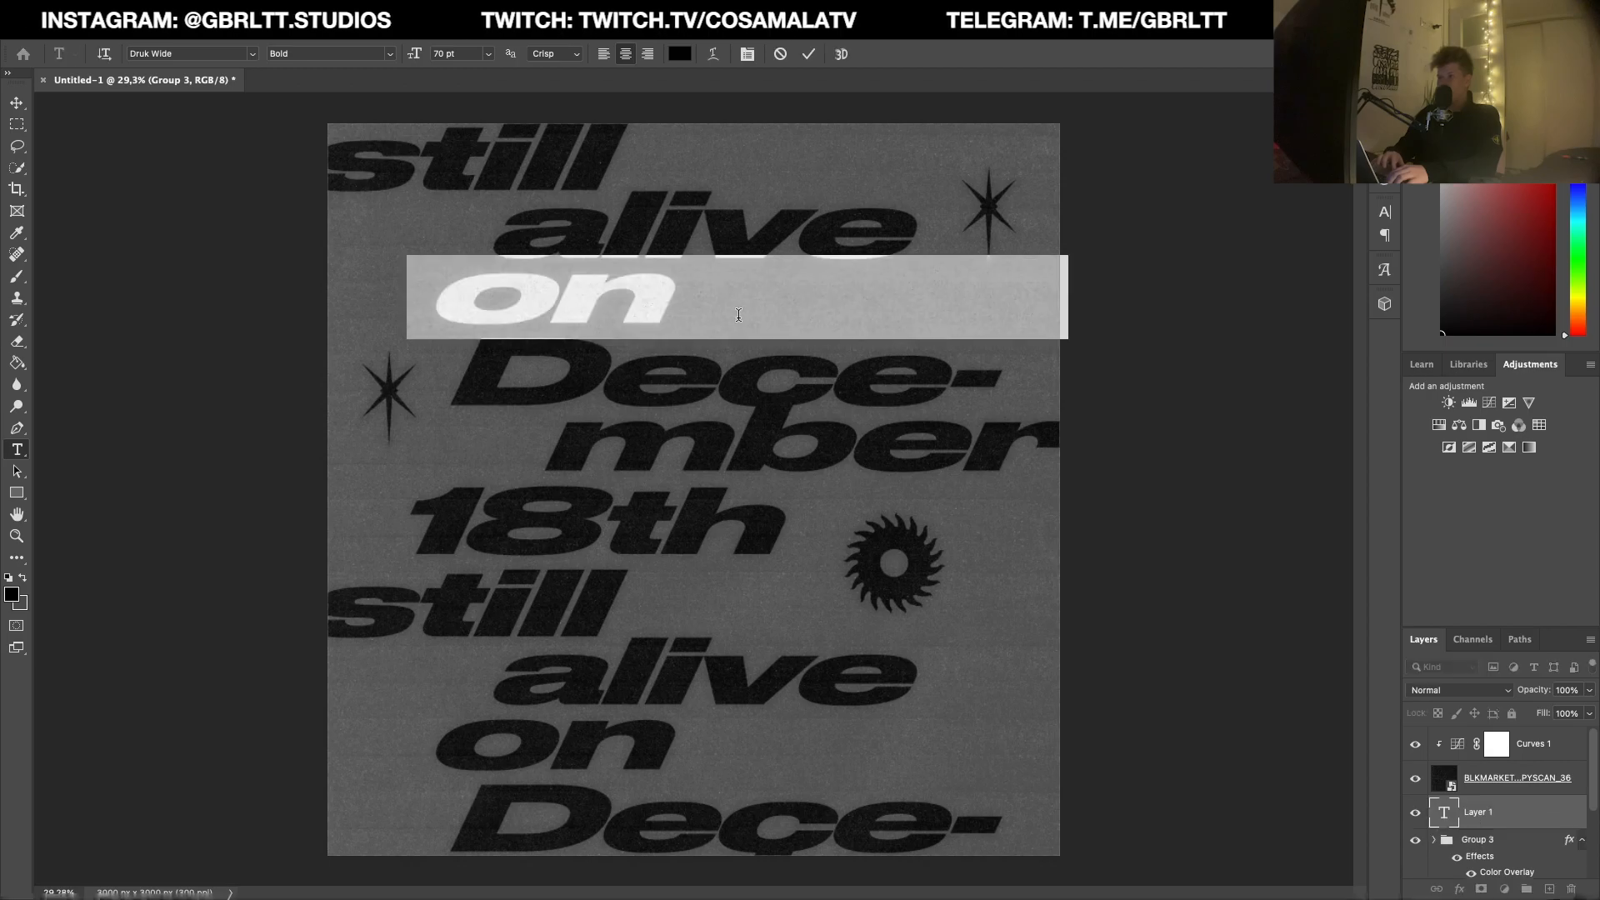
click(202, 52)
text(helvetica ne)
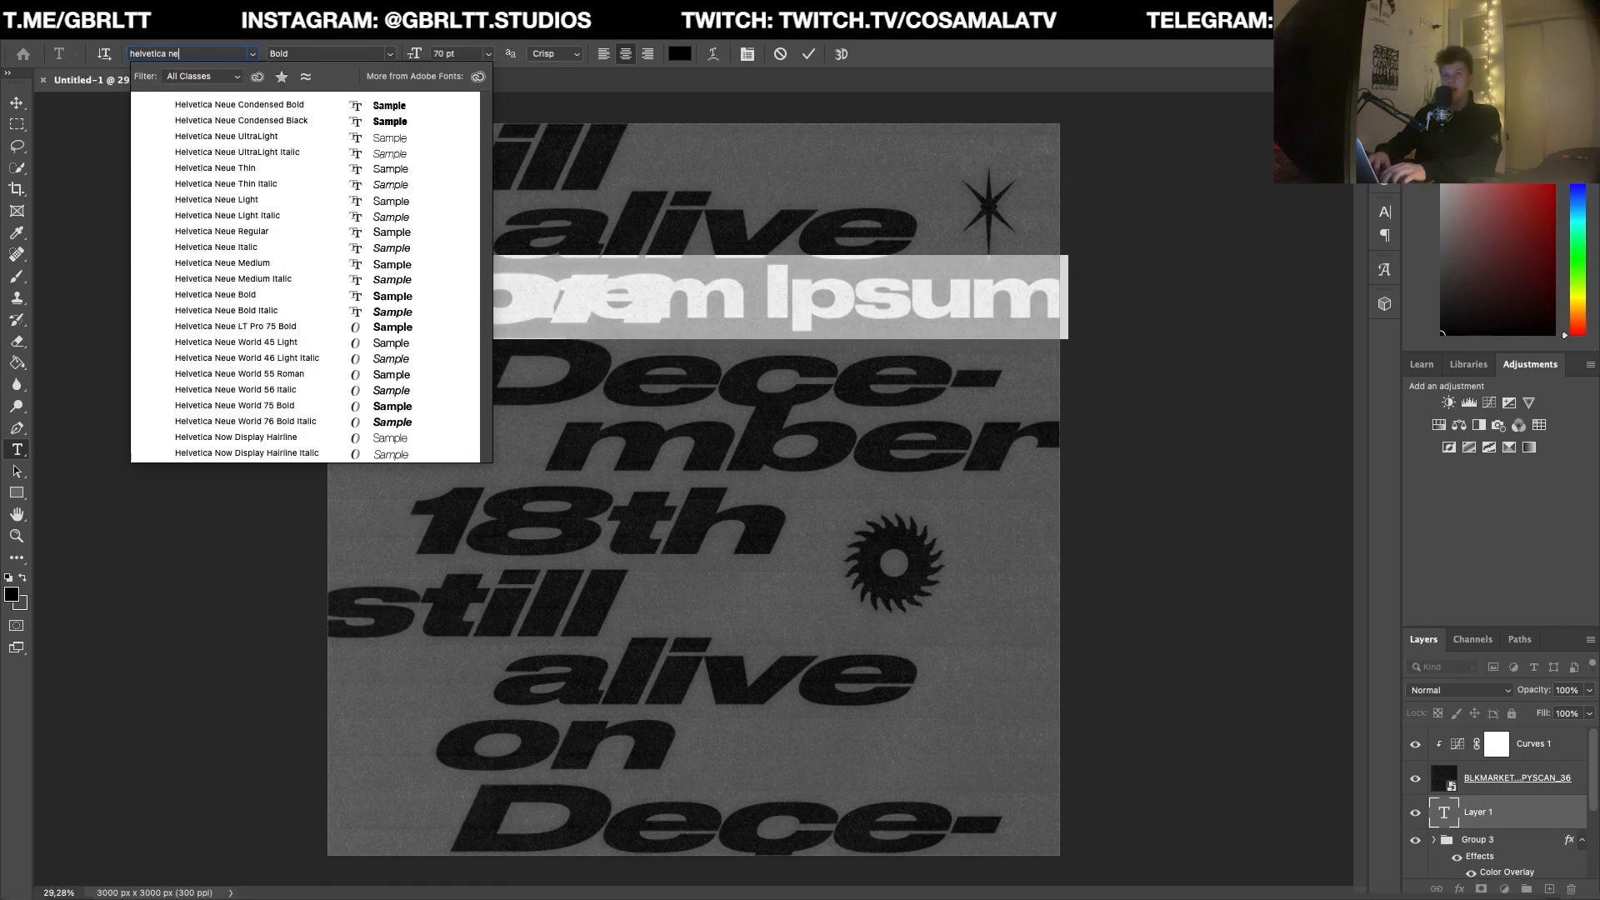
text(ue lt)
click(223, 105)
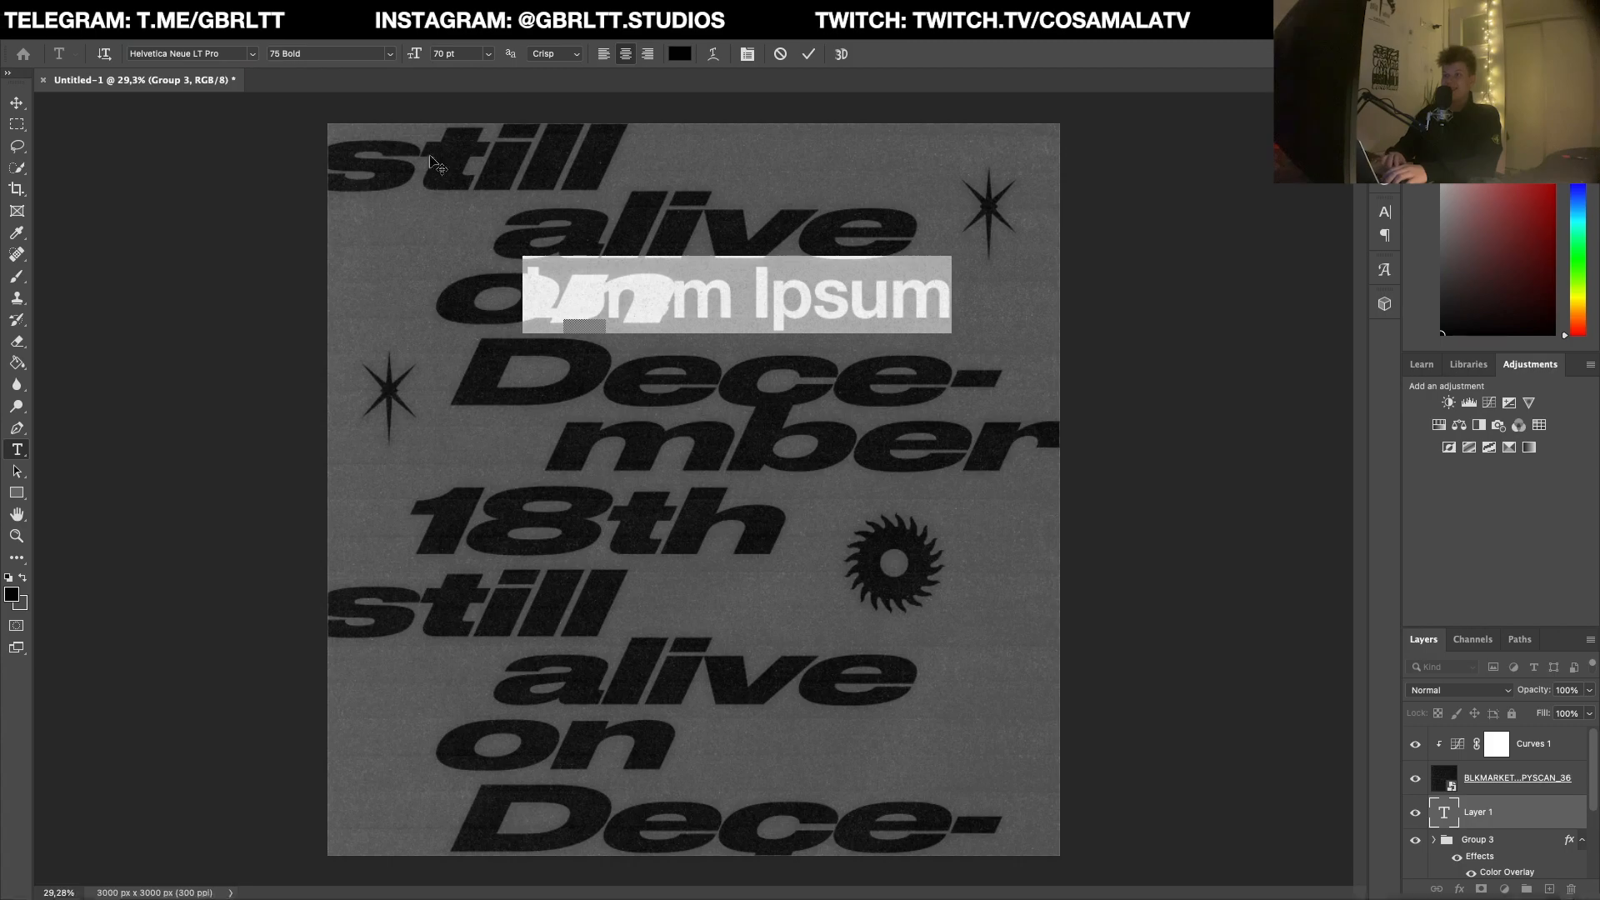
key(ctrl+Return)
key(ctrl+t)
drag(522, 256, 676, 275)
key(Return)
Step: Replace the placeholder text with "GBRLTT. STUDIOS" and position it to the right of the upper "on"
key(t)
triple_click(746, 289)
text(GBRLTT:)
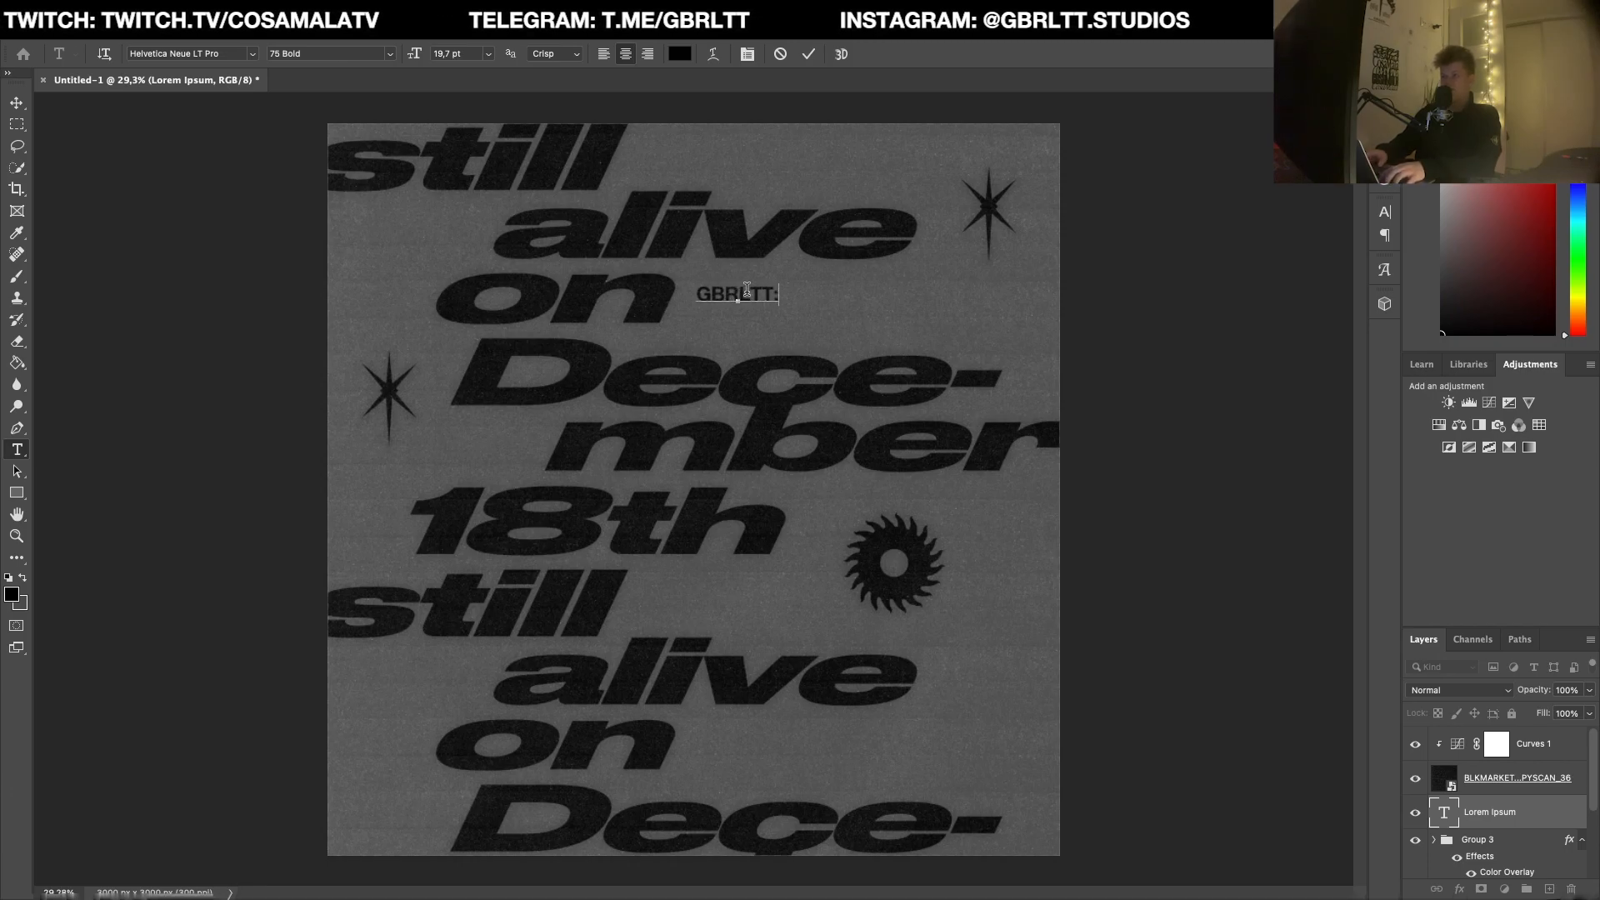
key(BackSpace)
text(. STUDIOS)
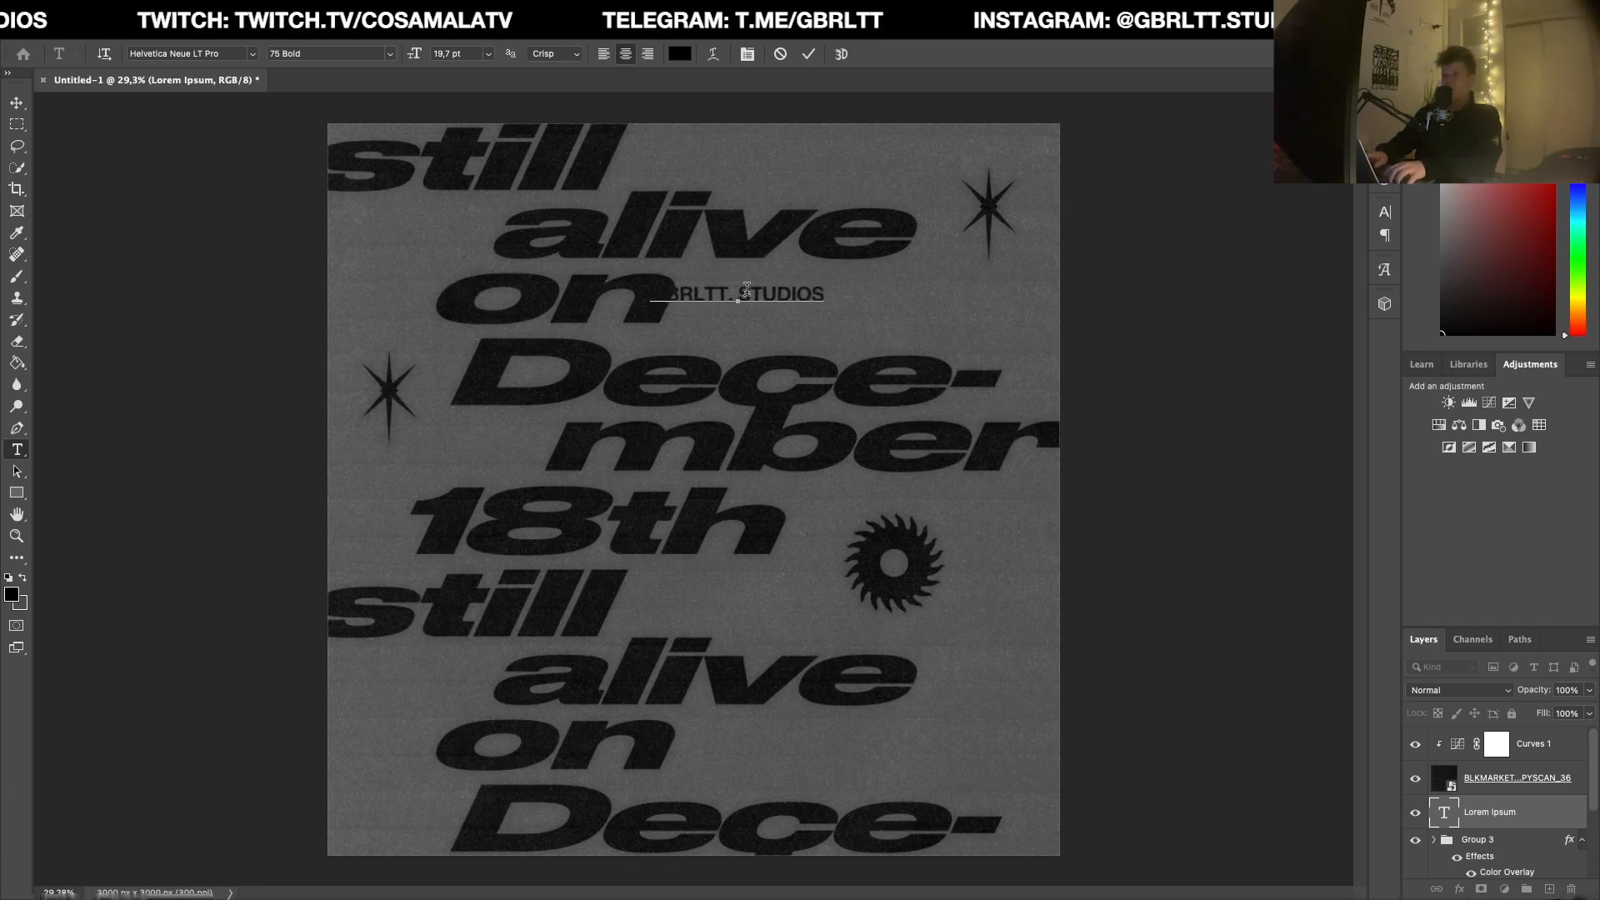
key(ctrl+Return)
key(v)
drag(690, 343, 770, 354)
Step: Duplicate the studio caption down beside the lower "still" and change the copy's text to "2022"
drag(858, 322, 769, 621)
key(t)
click(751, 608)
key(ctrl+a)
text(2021)
key(ctrl+Return)
drag(752, 615, 690, 597)
text(2)
key(ctrl+Return)
Step: Duplicate the "2022" caption to the left of the lower "alive" and change the copy's text to "EFFECT"
key(v)
drag(581, 649, 470, 694)
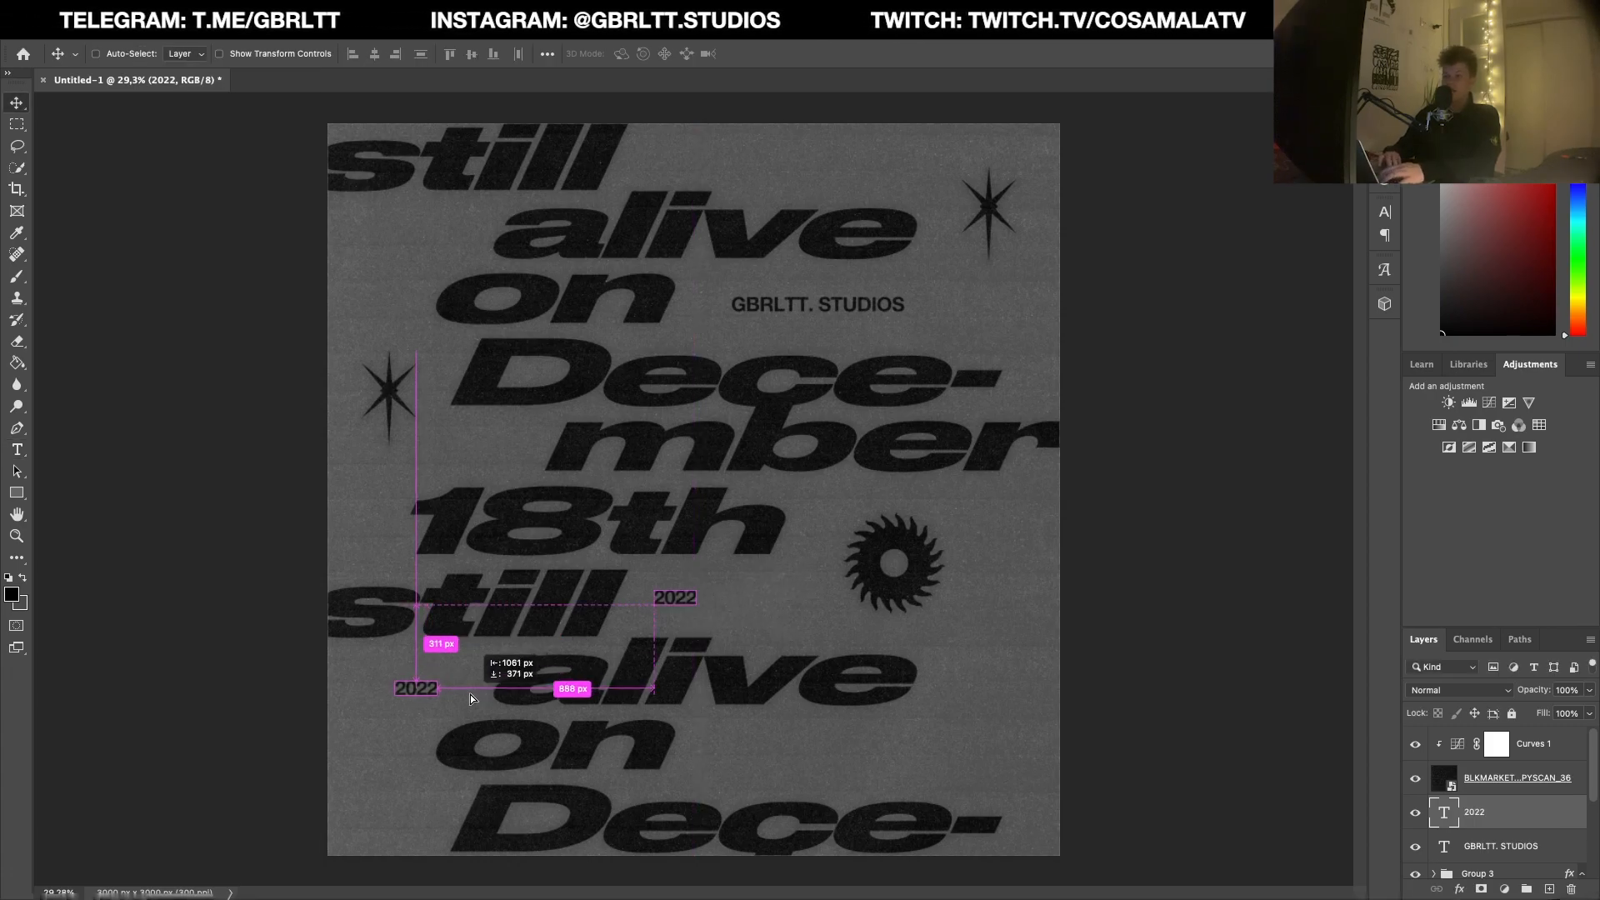
double_click(421, 688)
text(EFFECT)
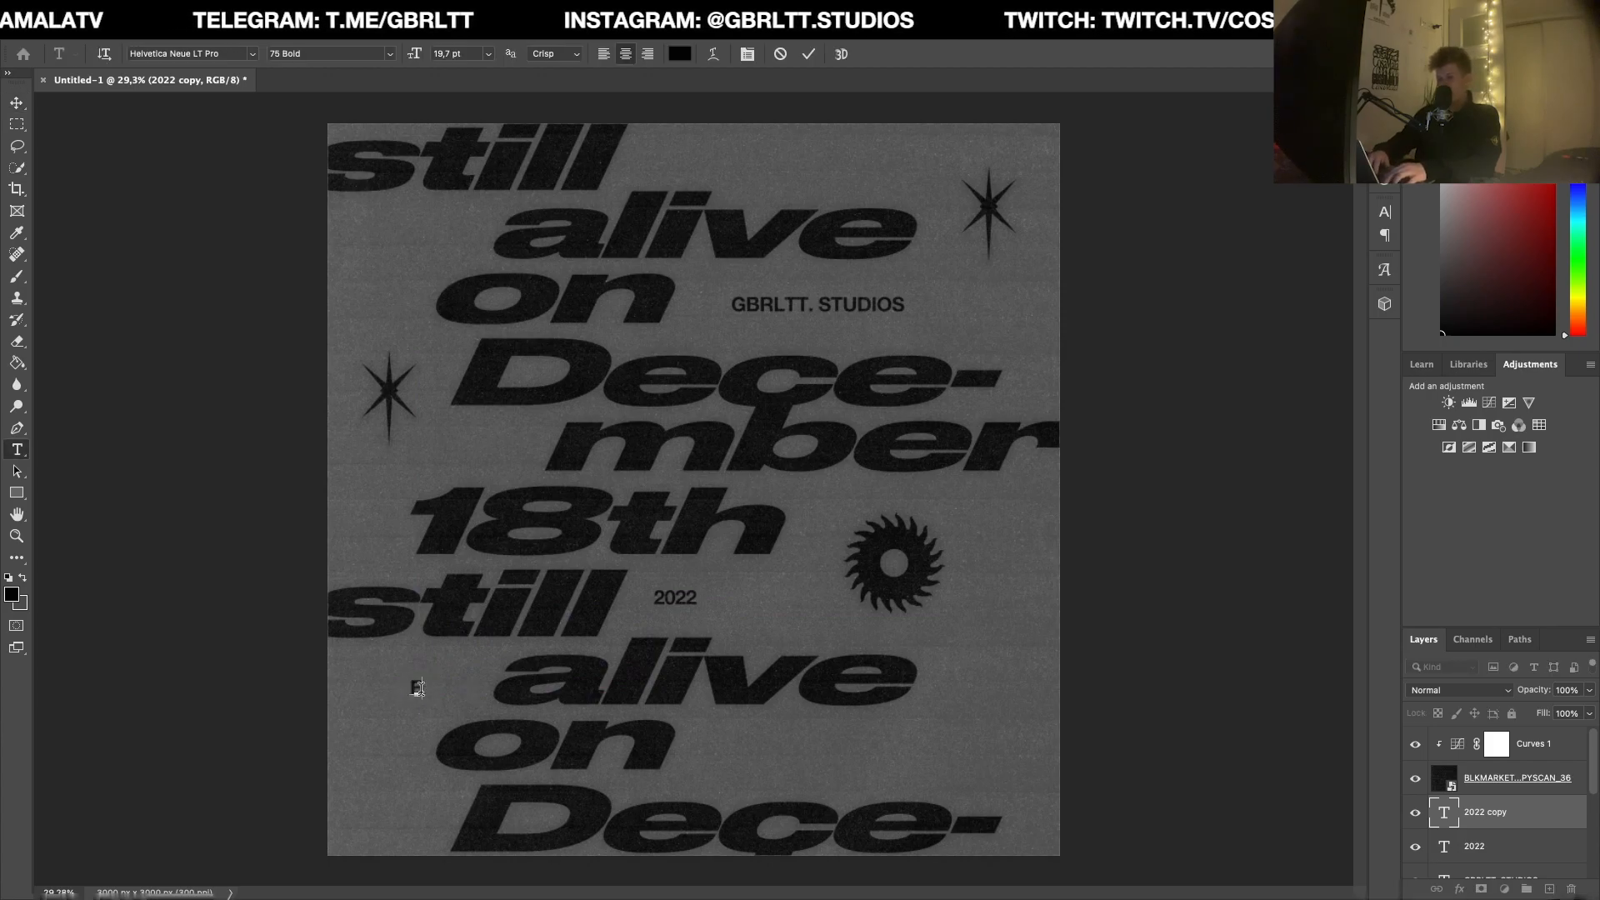
key(ctrl+Return)
Step: Duplicate the "EFFECT" caption beside the upper "alive", change the copy to "GRUNGE" and nudge it left
key(v)
drag(467, 693, 426, 238)
double_click(414, 230)
text(GRUNGE)
key(ctrl+Return)
key(v)
key(shift+Left)
key(shift+Left)
key(shift+Left)
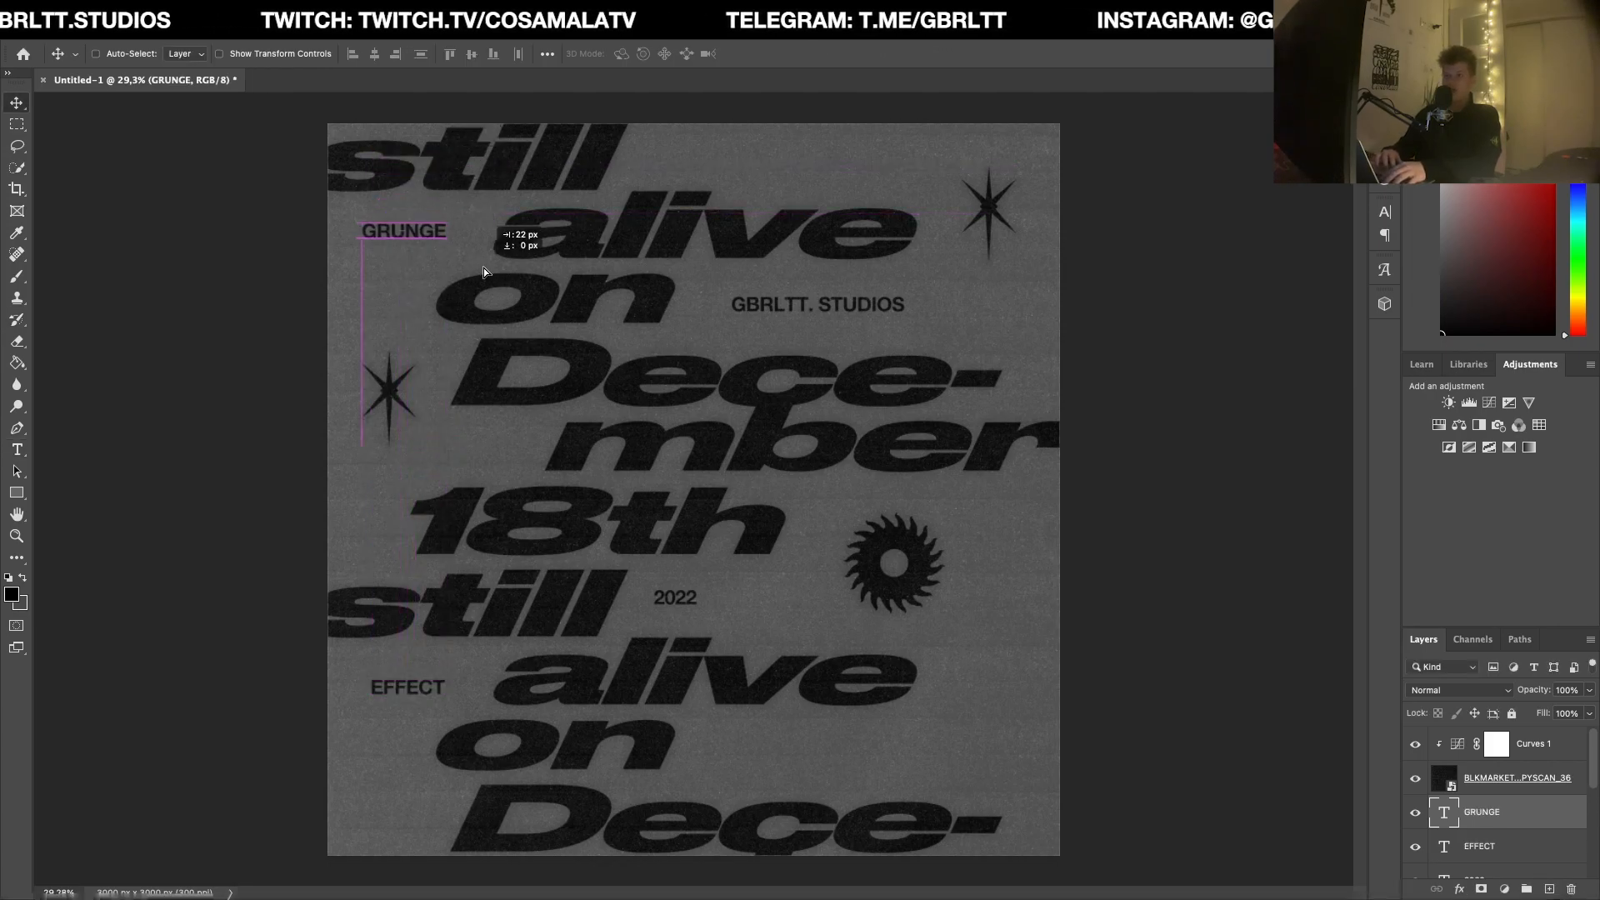
Step: Duplicate the "GRUNGE" caption to the far right of the lower "on", change the copy to "TUTORIAL" and shift it slightly left
mouse_move(483, 268)
mouse_down()
mouse_move(807, 612)
mouse_move(886, 780)
mouse_move(963, 768)
mouse_up()
key(y)
click(977, 762)
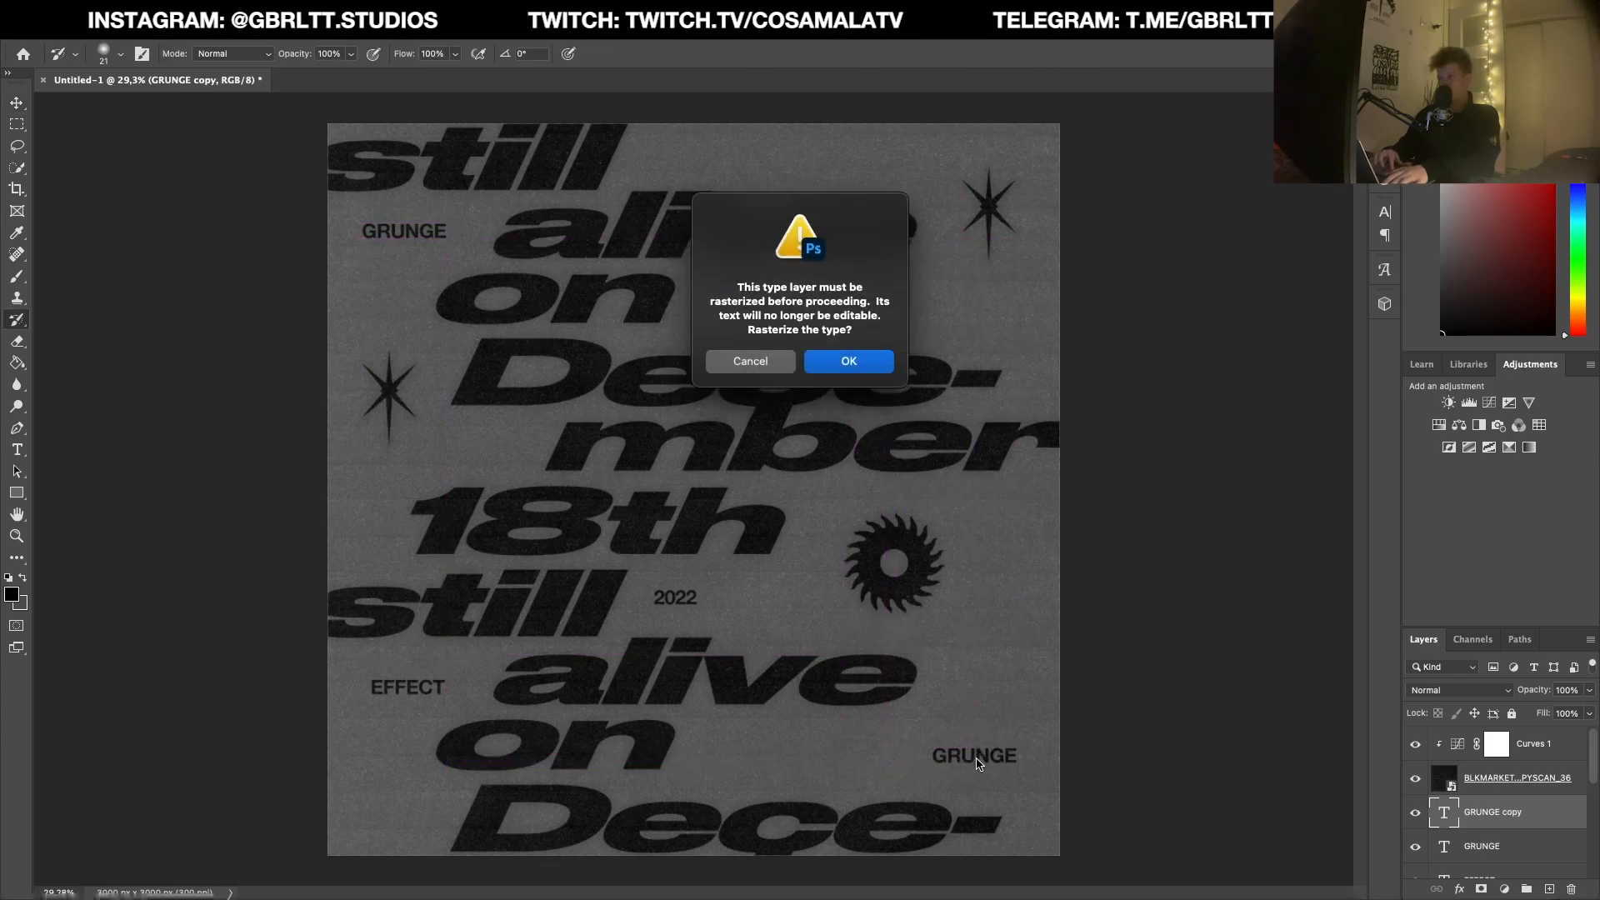
key(Escape)
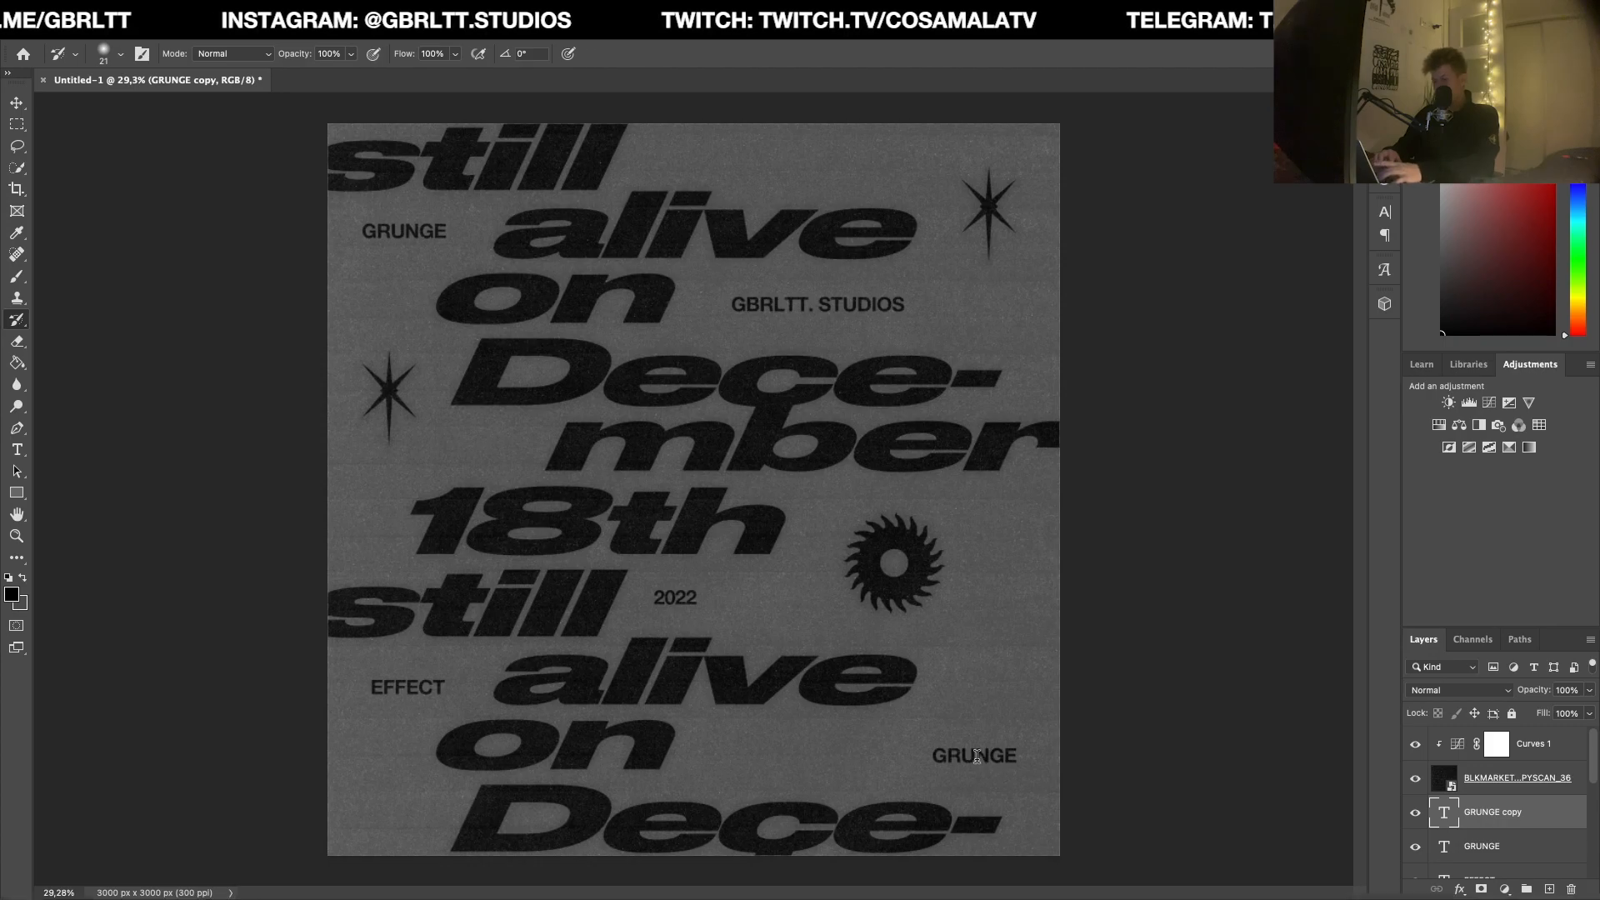
key(t)
double_click(984, 757)
text(TUTORIAL)
key(ctrl+Return)
key(v)
drag(1051, 782, 1031, 784)
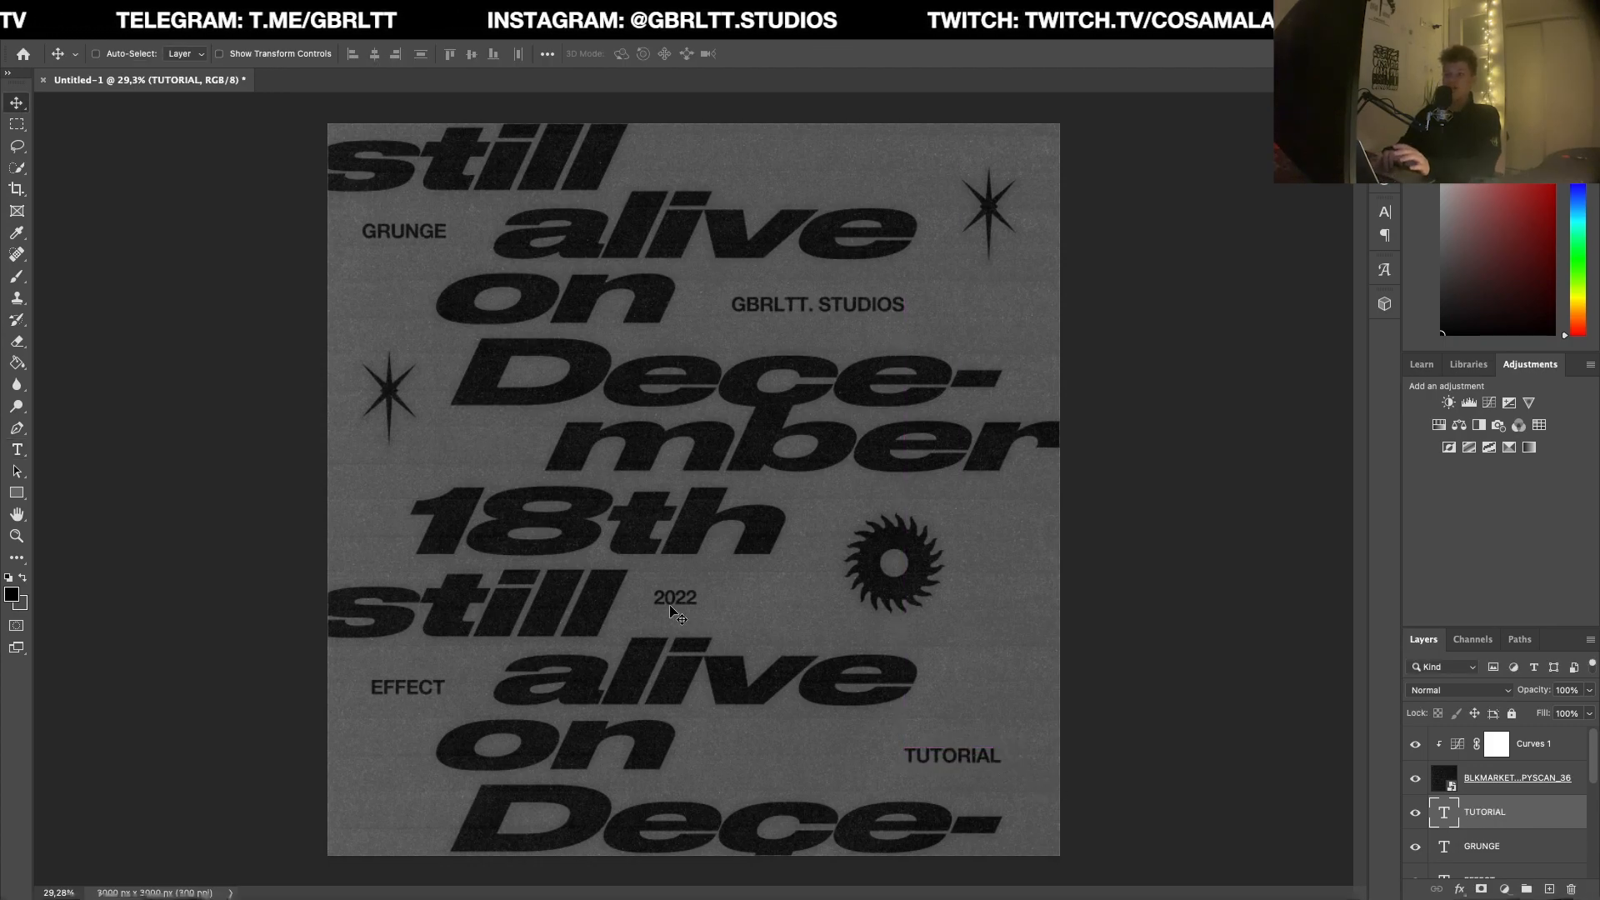
Step: Hide the scan texture layer and stamp all visible layers into a new merged layer above the captions
scroll(677, 615, down, 3)
scroll(680, 621, up, 1)
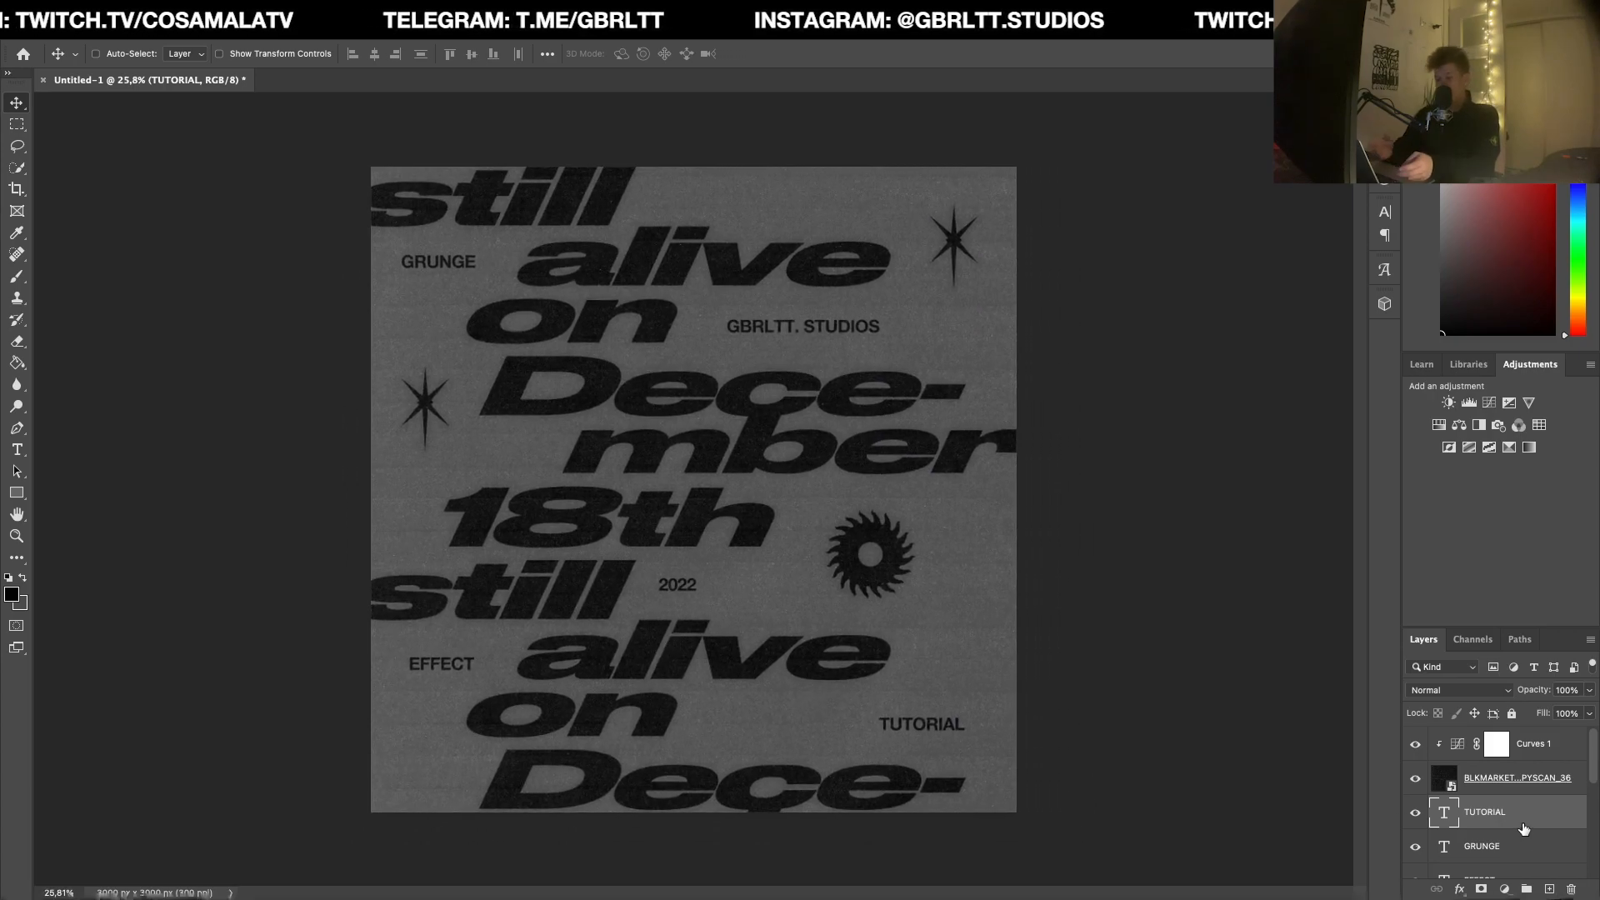
click(1415, 779)
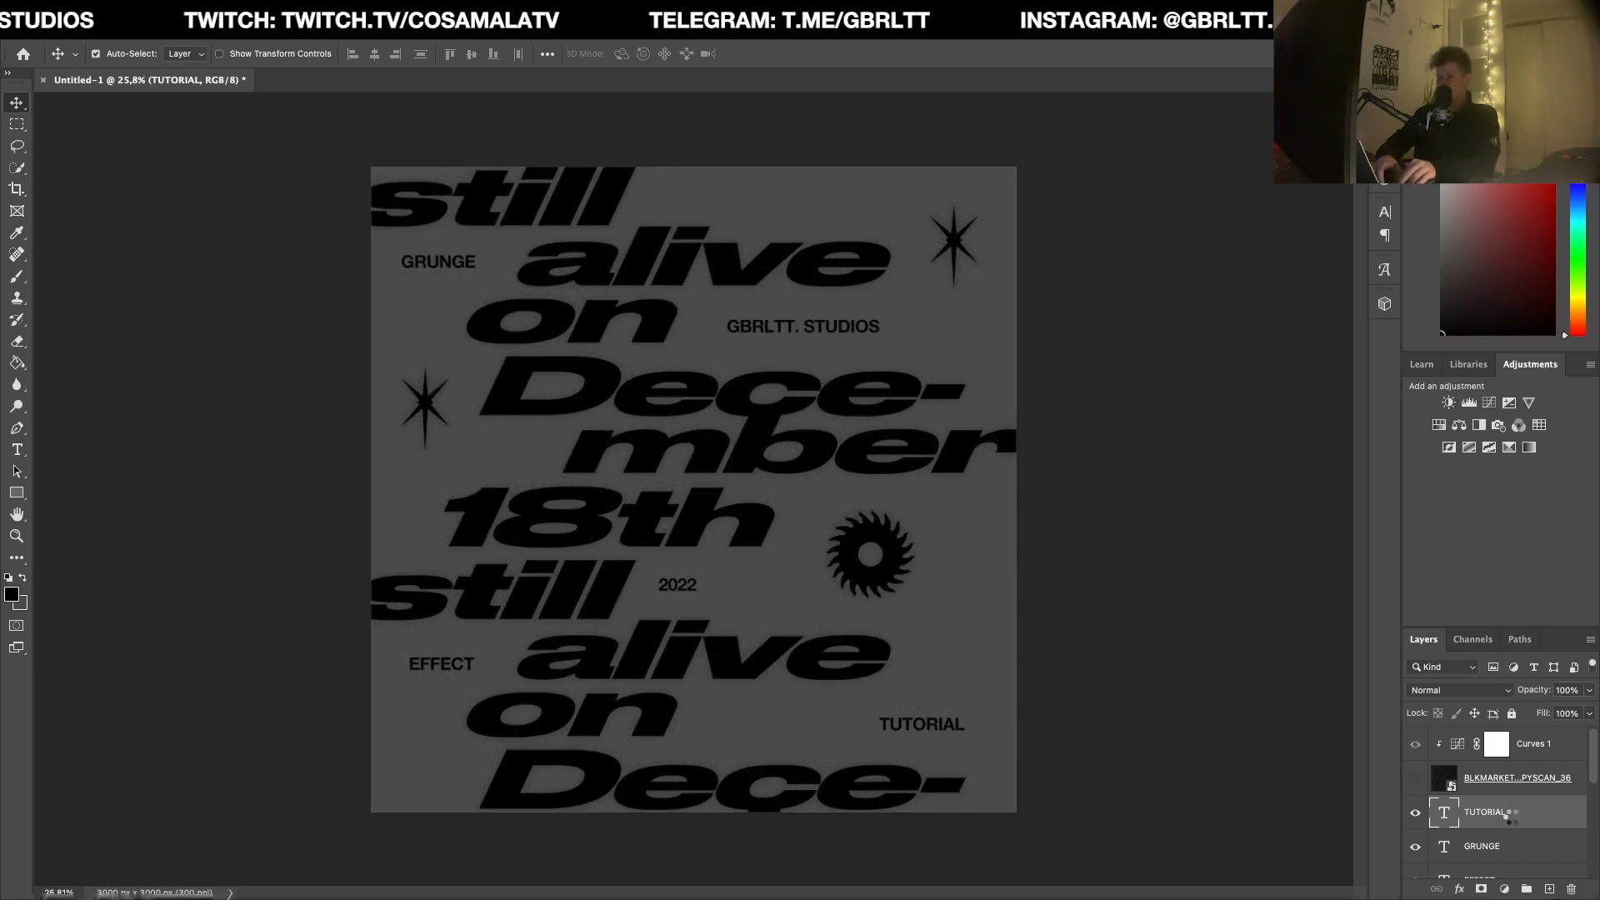
key(ctrl+shift+alt+e)
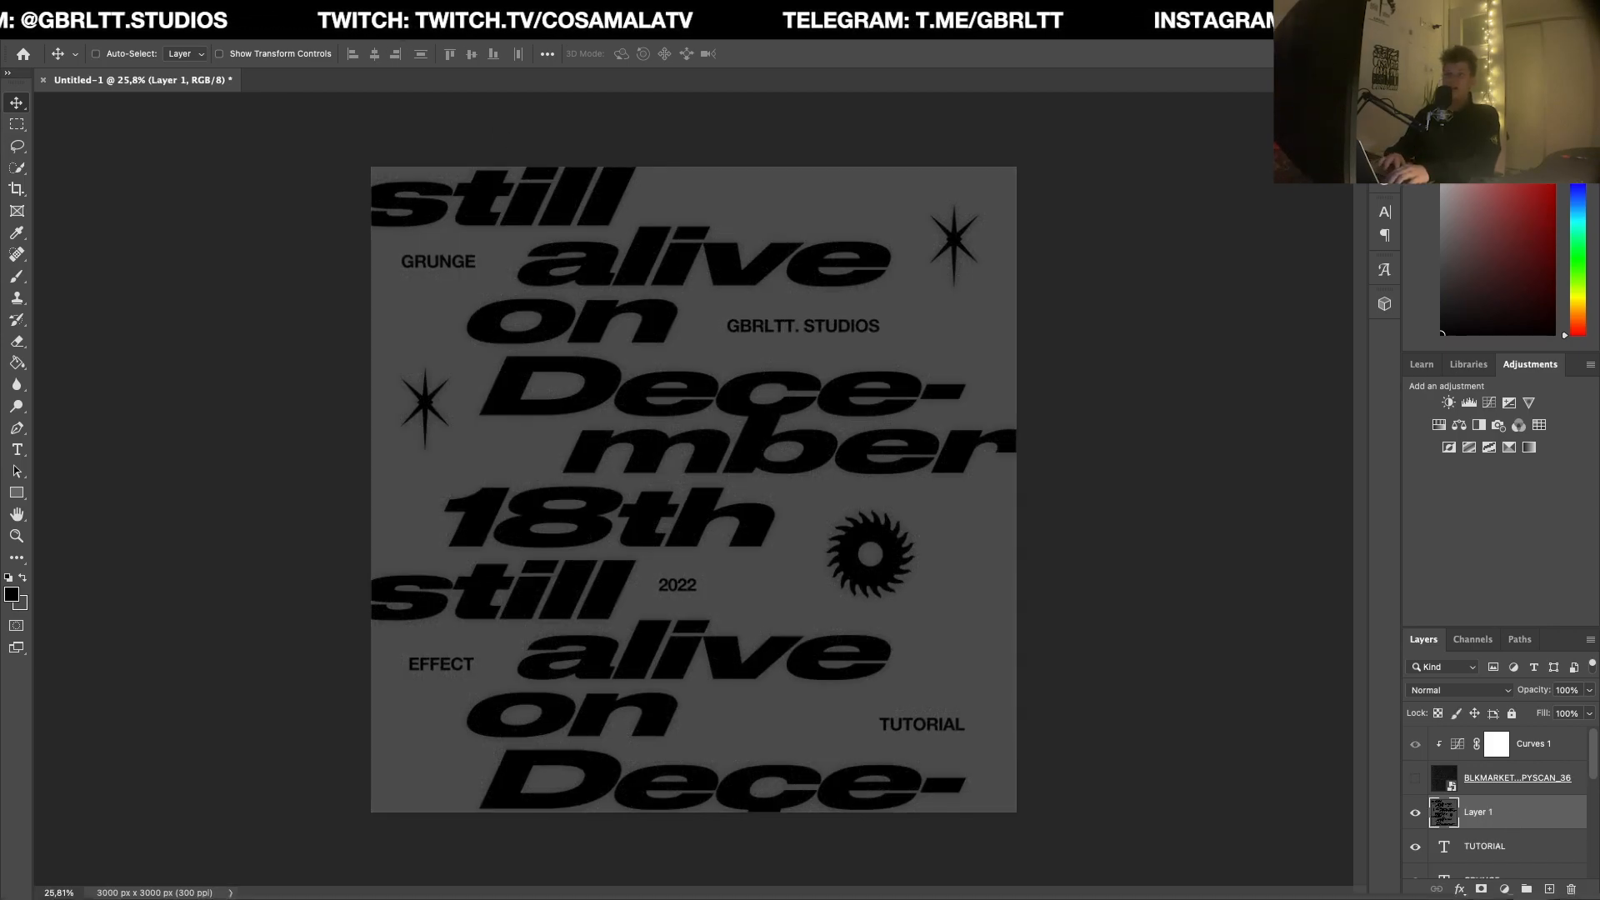
Step: Apply the Add Noise filter to the merged artwork layer with its existing settings
click(390, 10)
mouse_move(606, 247)
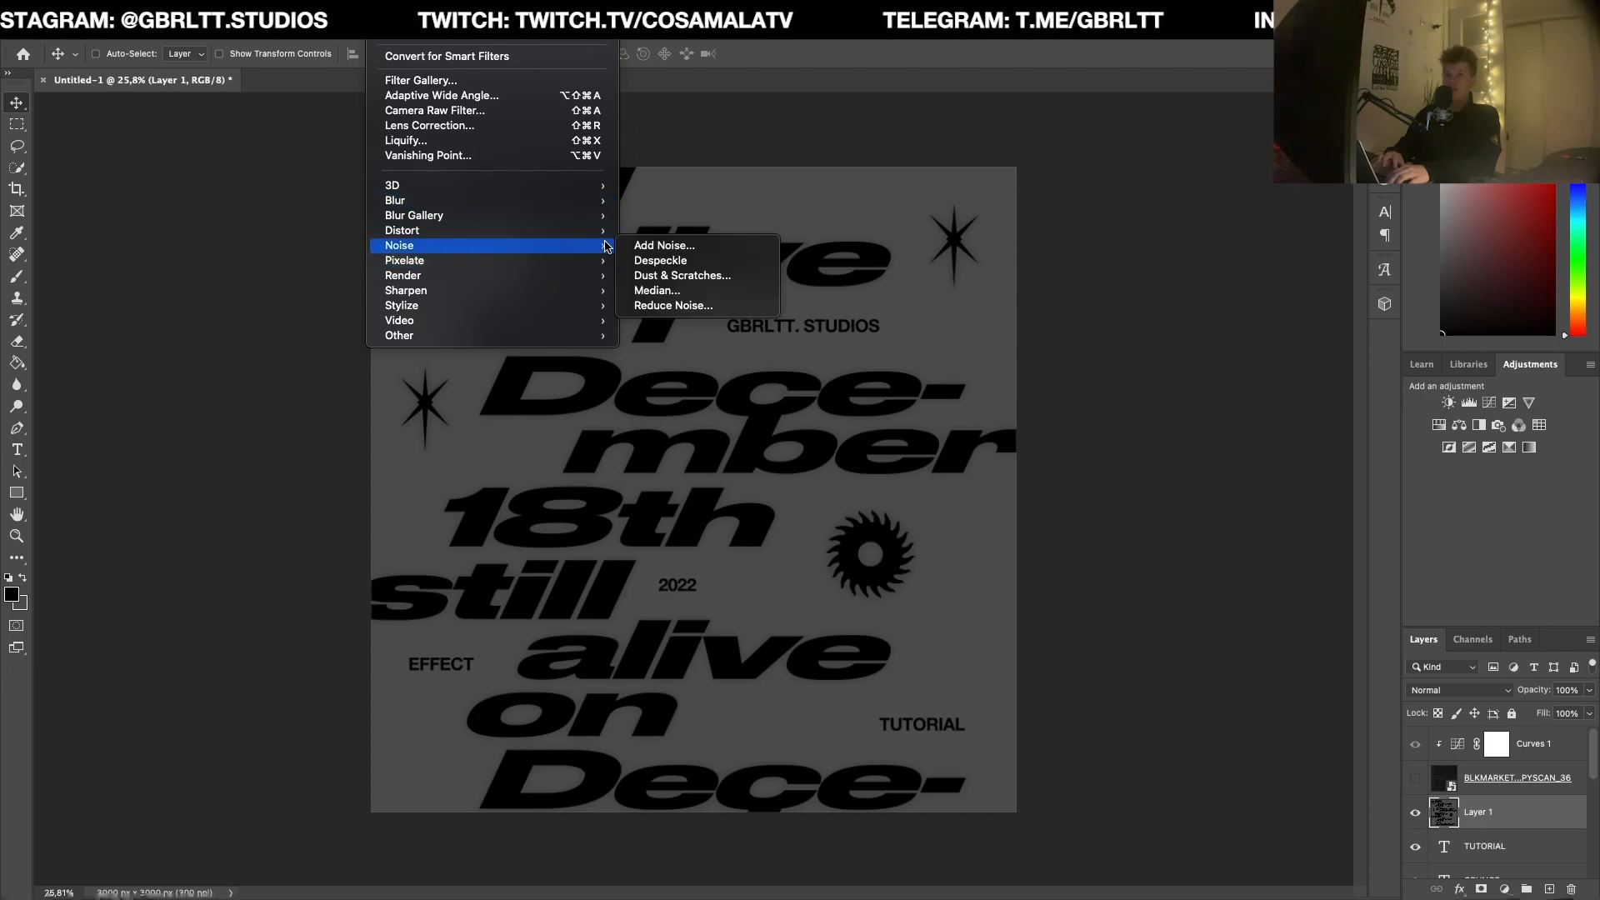
click(665, 245)
click(1243, 183)
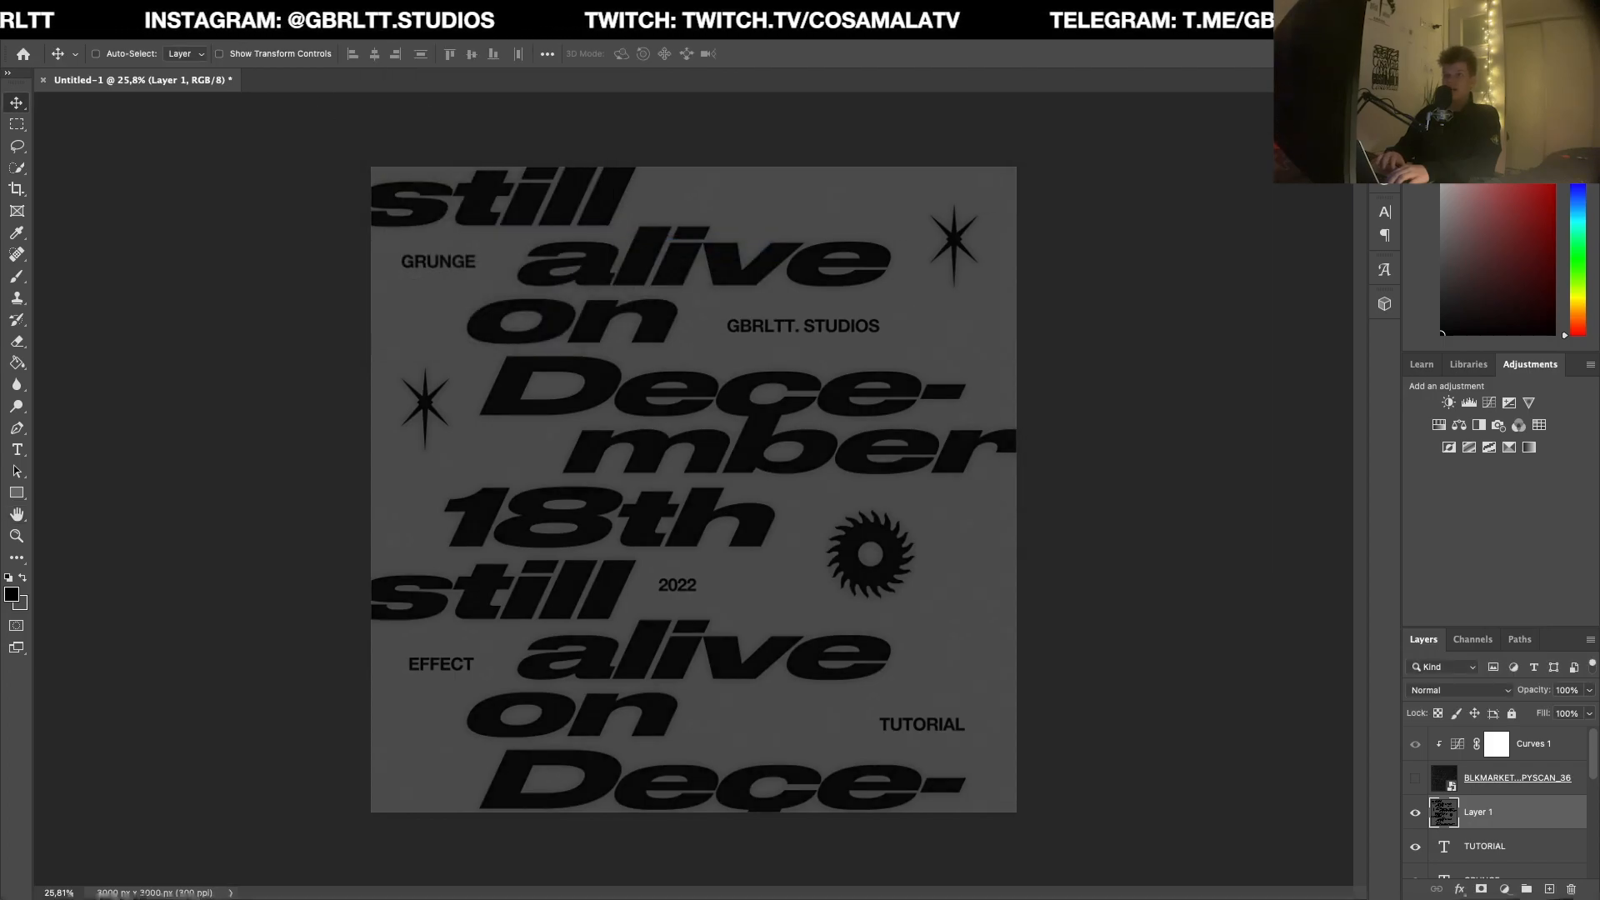
Step: Apply the Texturizer filter to the merged layer with Sandstone texture, 101% scaling, relief 10 and light from the top
click(542, 9)
click(575, 118)
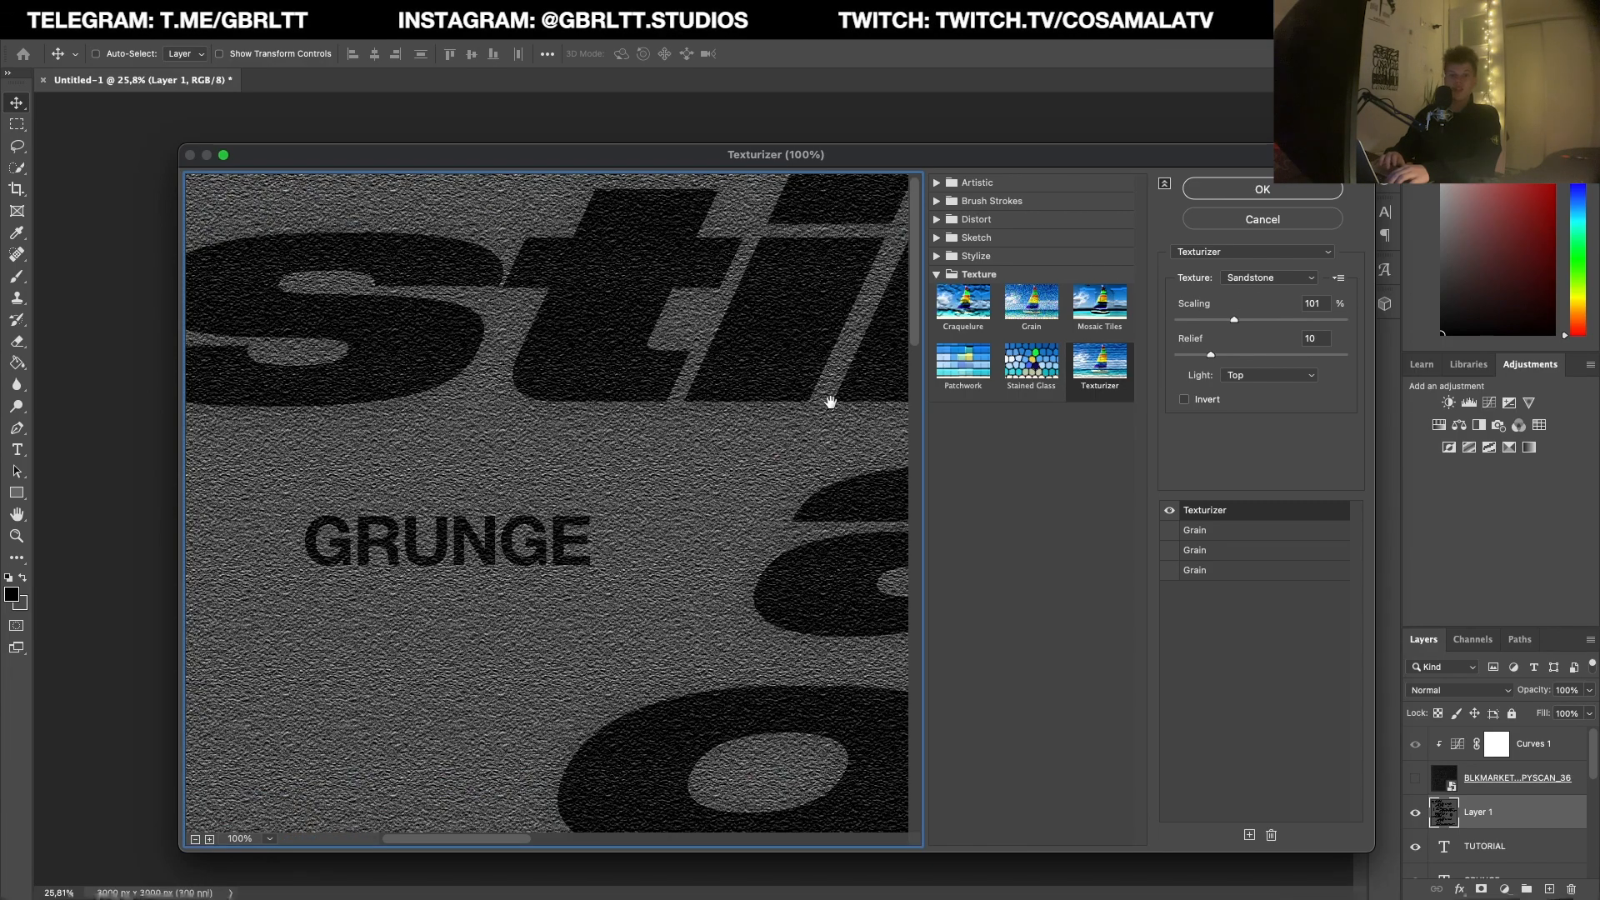
click(1262, 190)
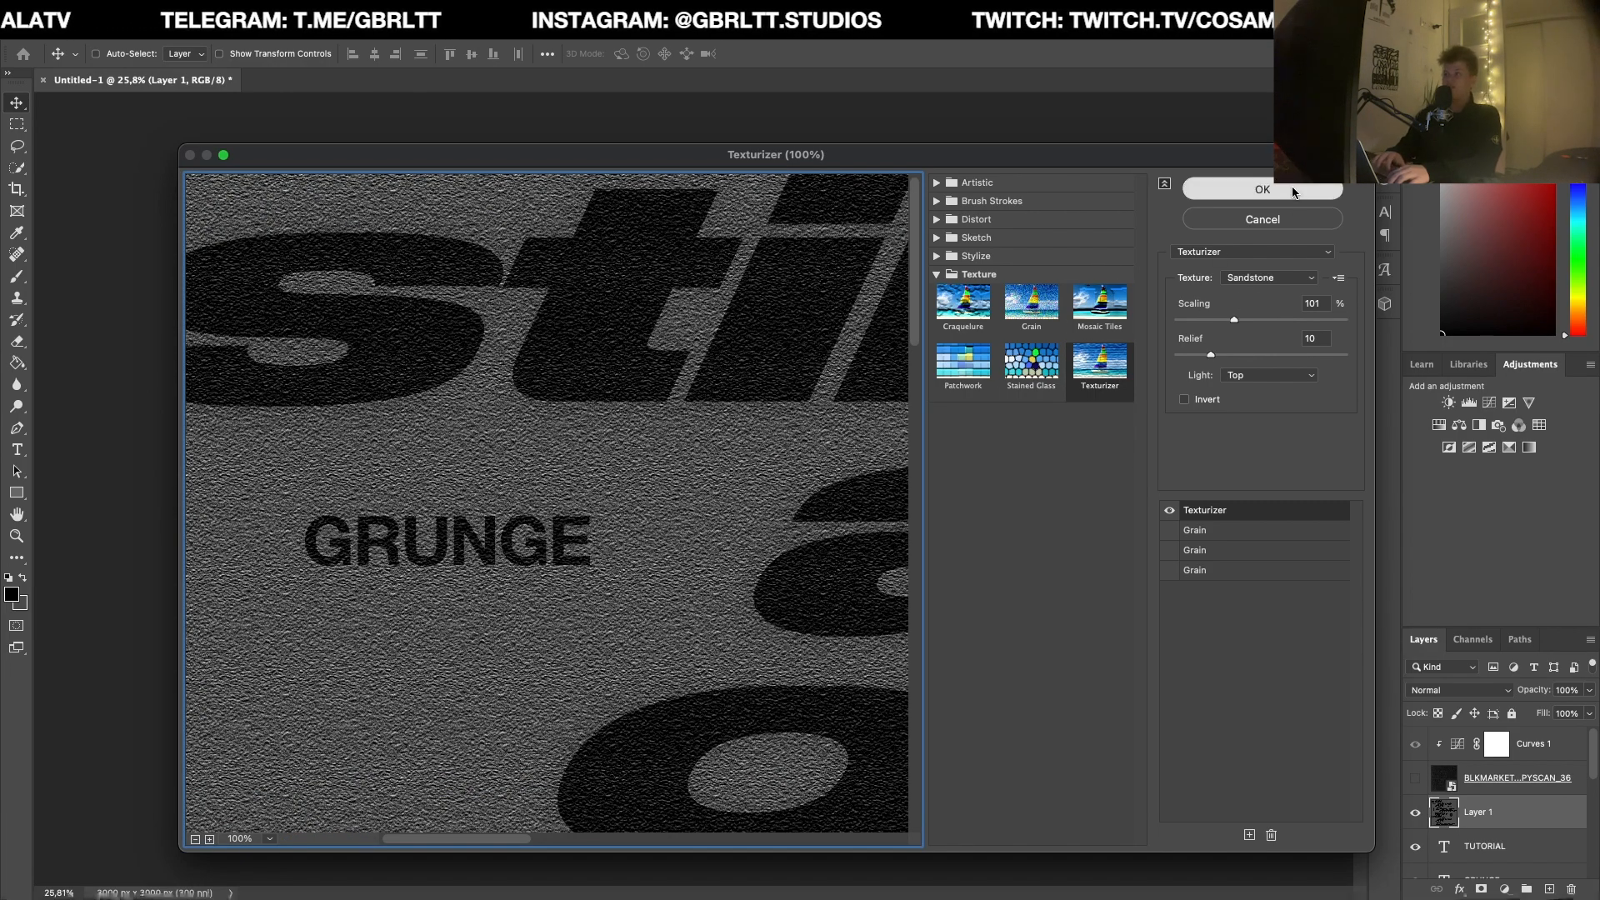
scroll(750, 467, up, 3)
scroll(750, 467, down, 1)
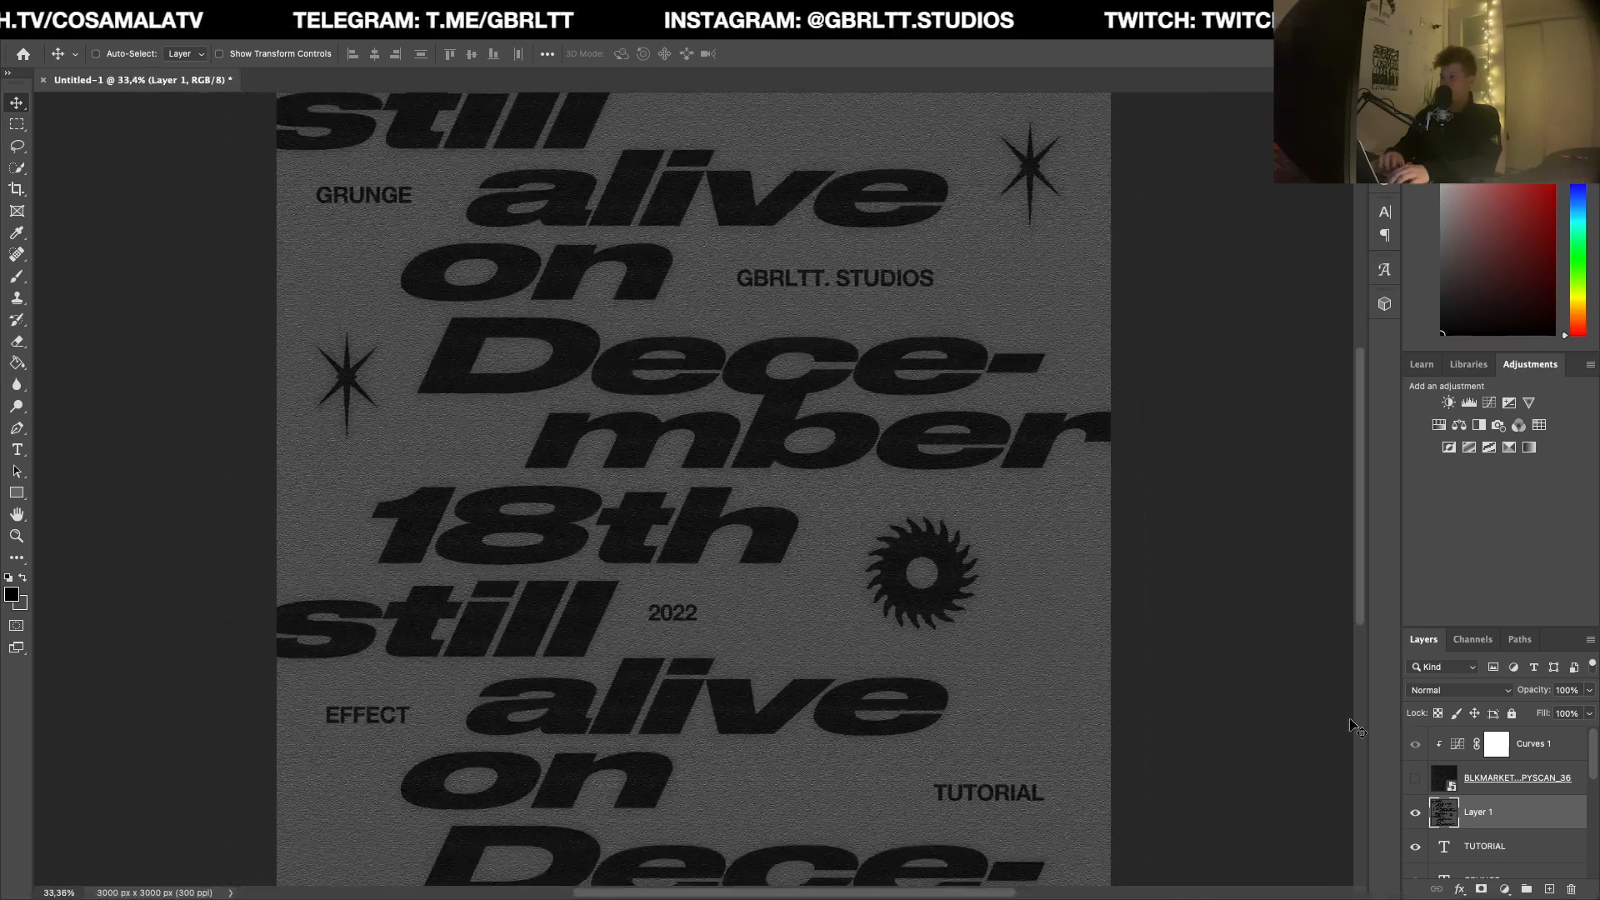
Step: Make the scanned paper texture layer visible again over the textured artwork and inspect the combined effect
click(1414, 777)
scroll(757, 636, down, 1)
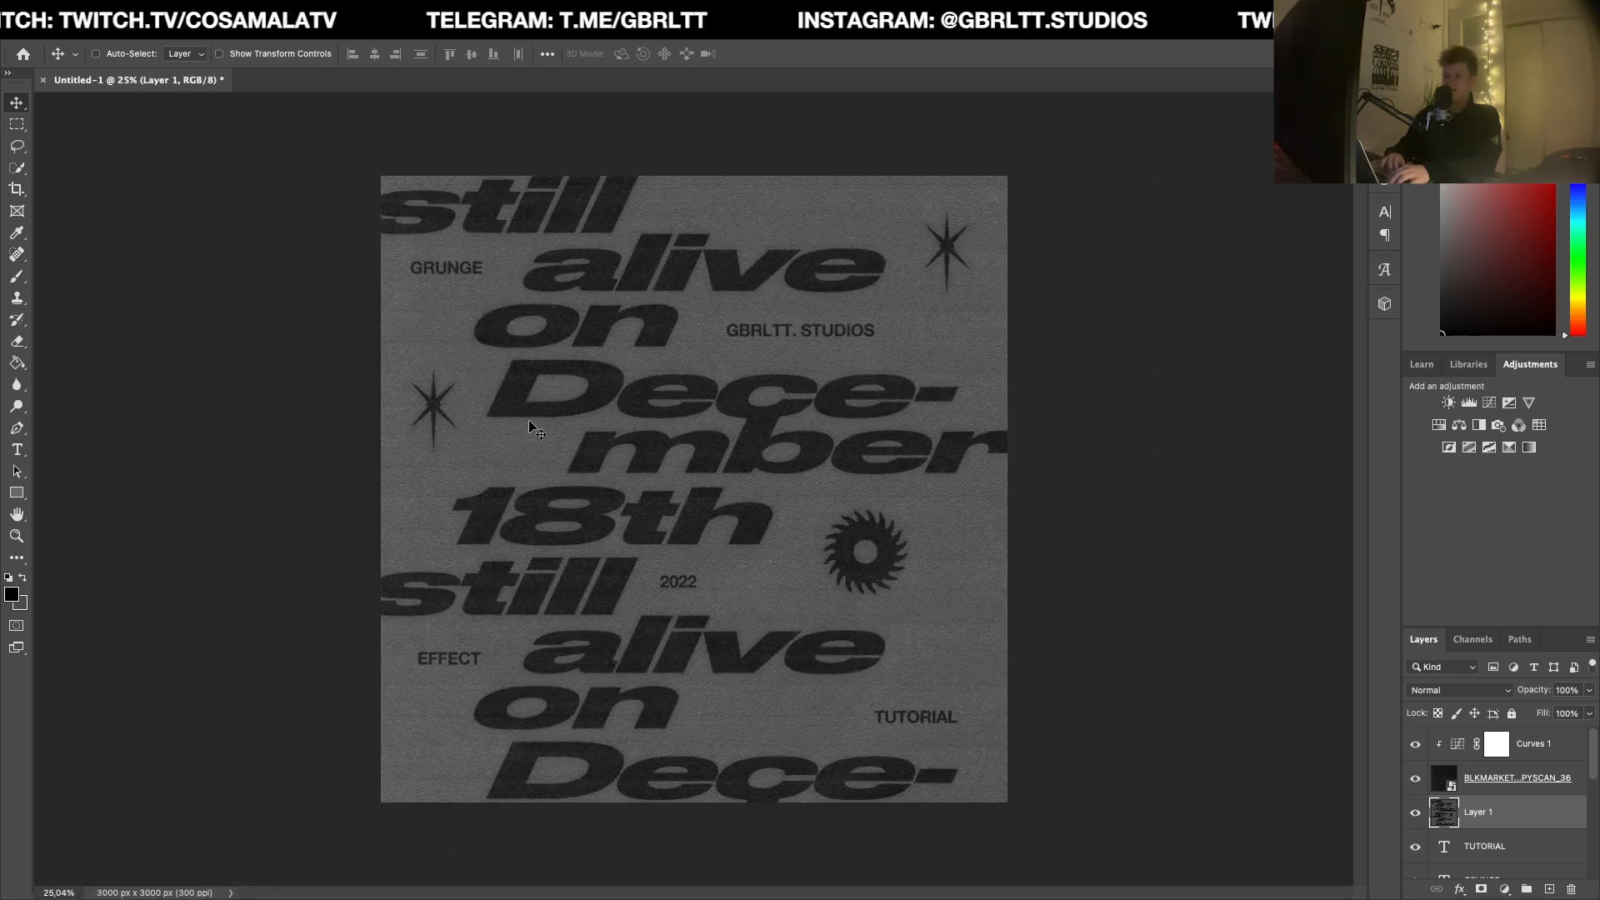
scroll(530, 427, up, 3)
scroll(646, 513, down, 5)
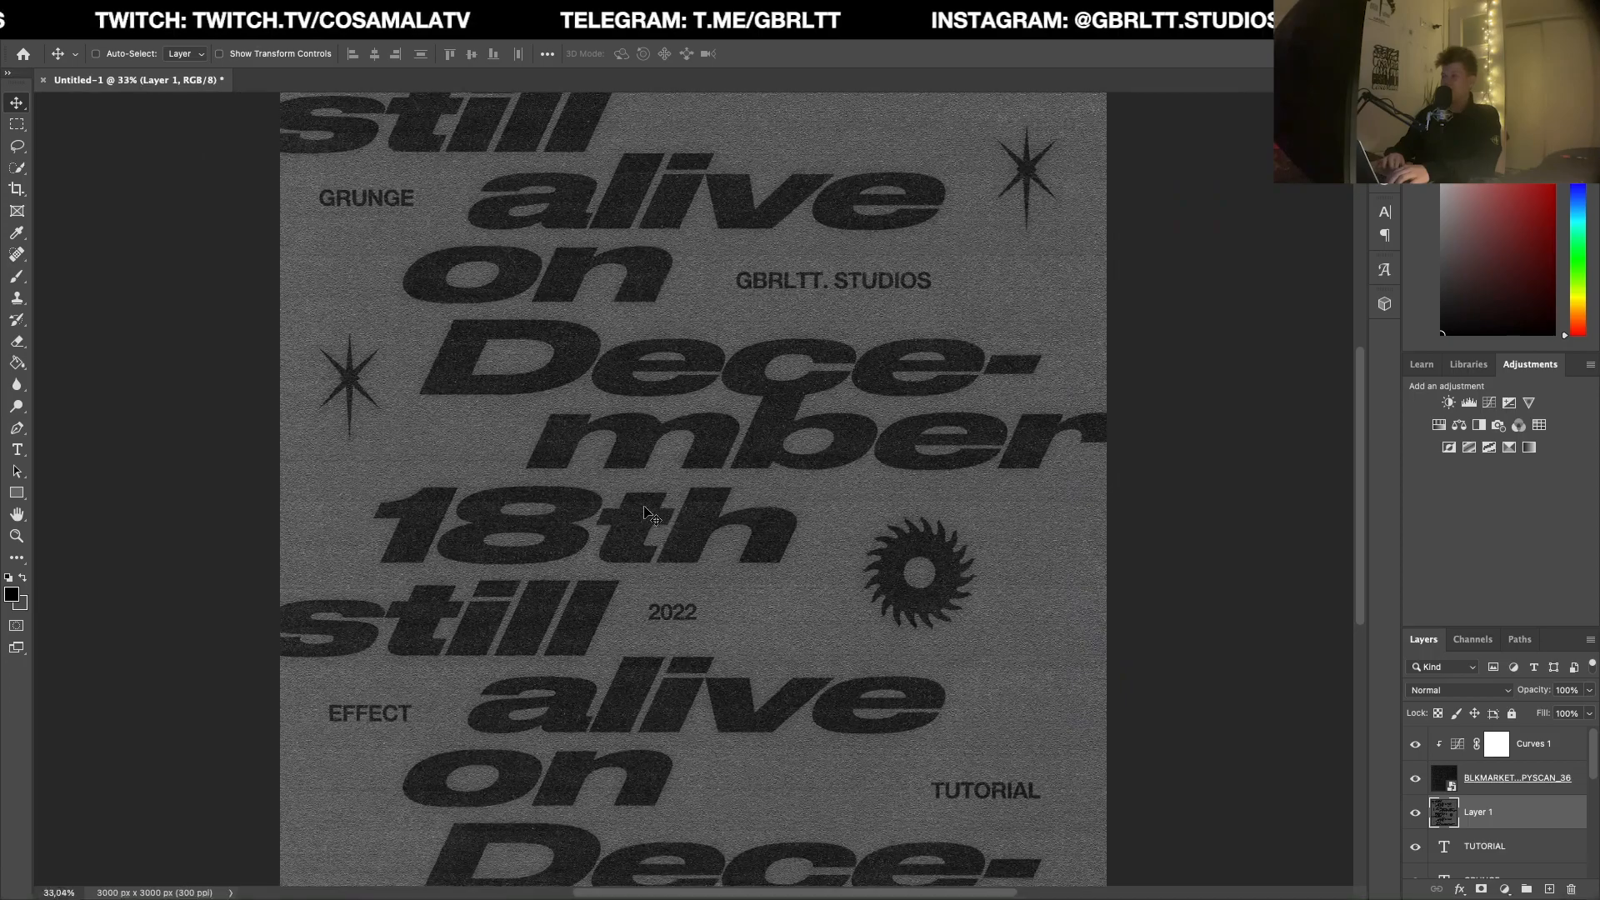
Step: Add a Levels adjustment above the Curves layer with black input 31 and midtones 1.21
click(1548, 746)
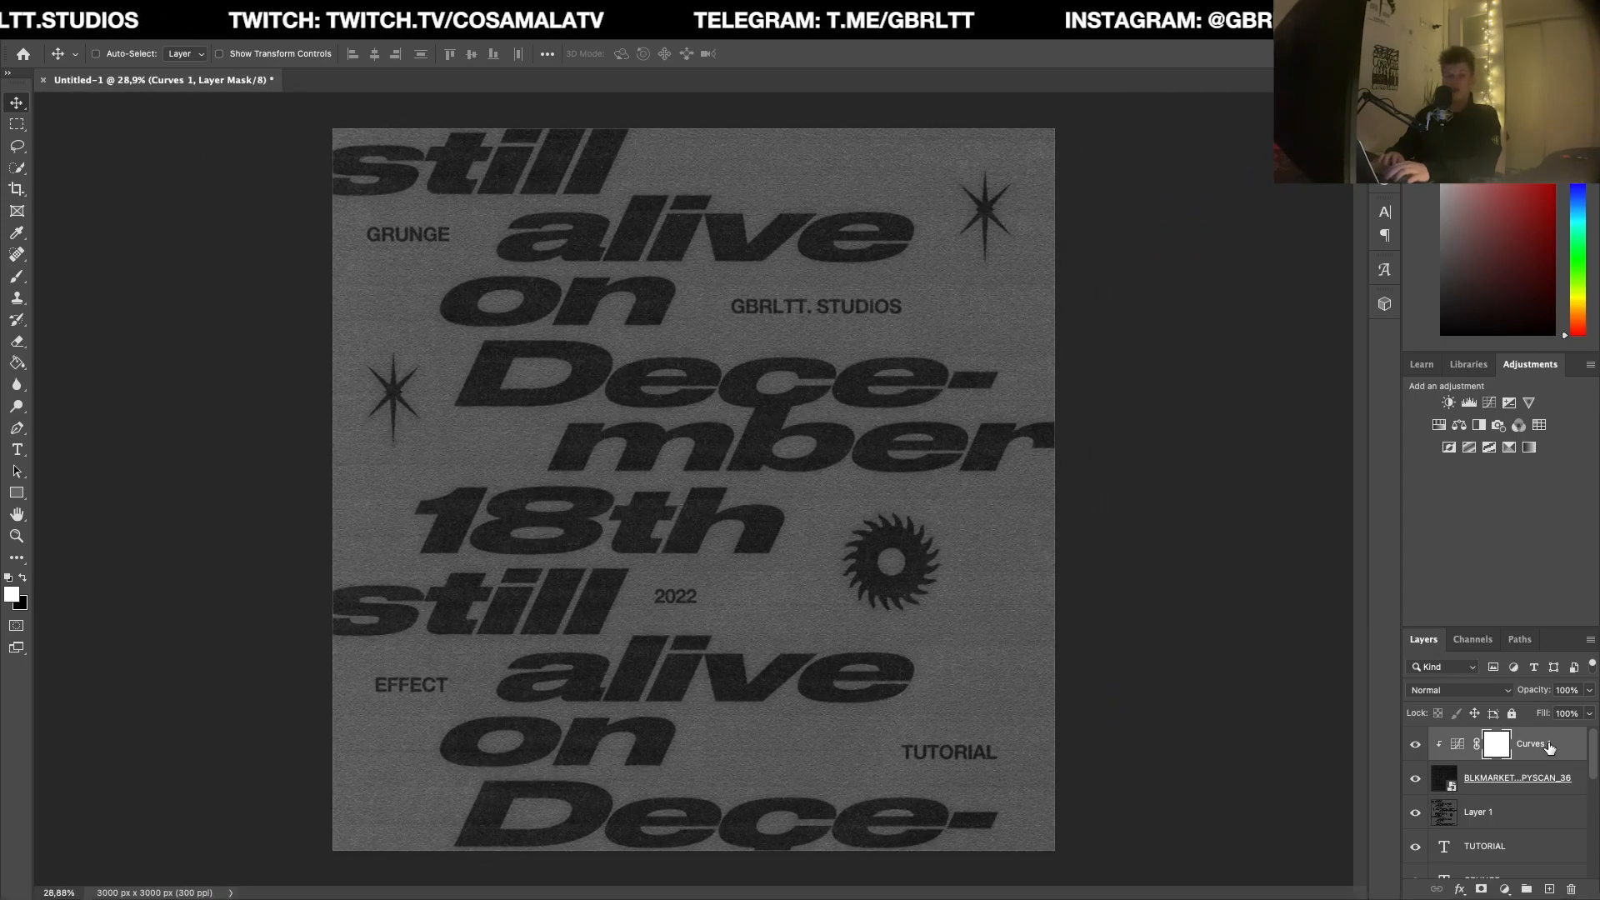
click(1468, 402)
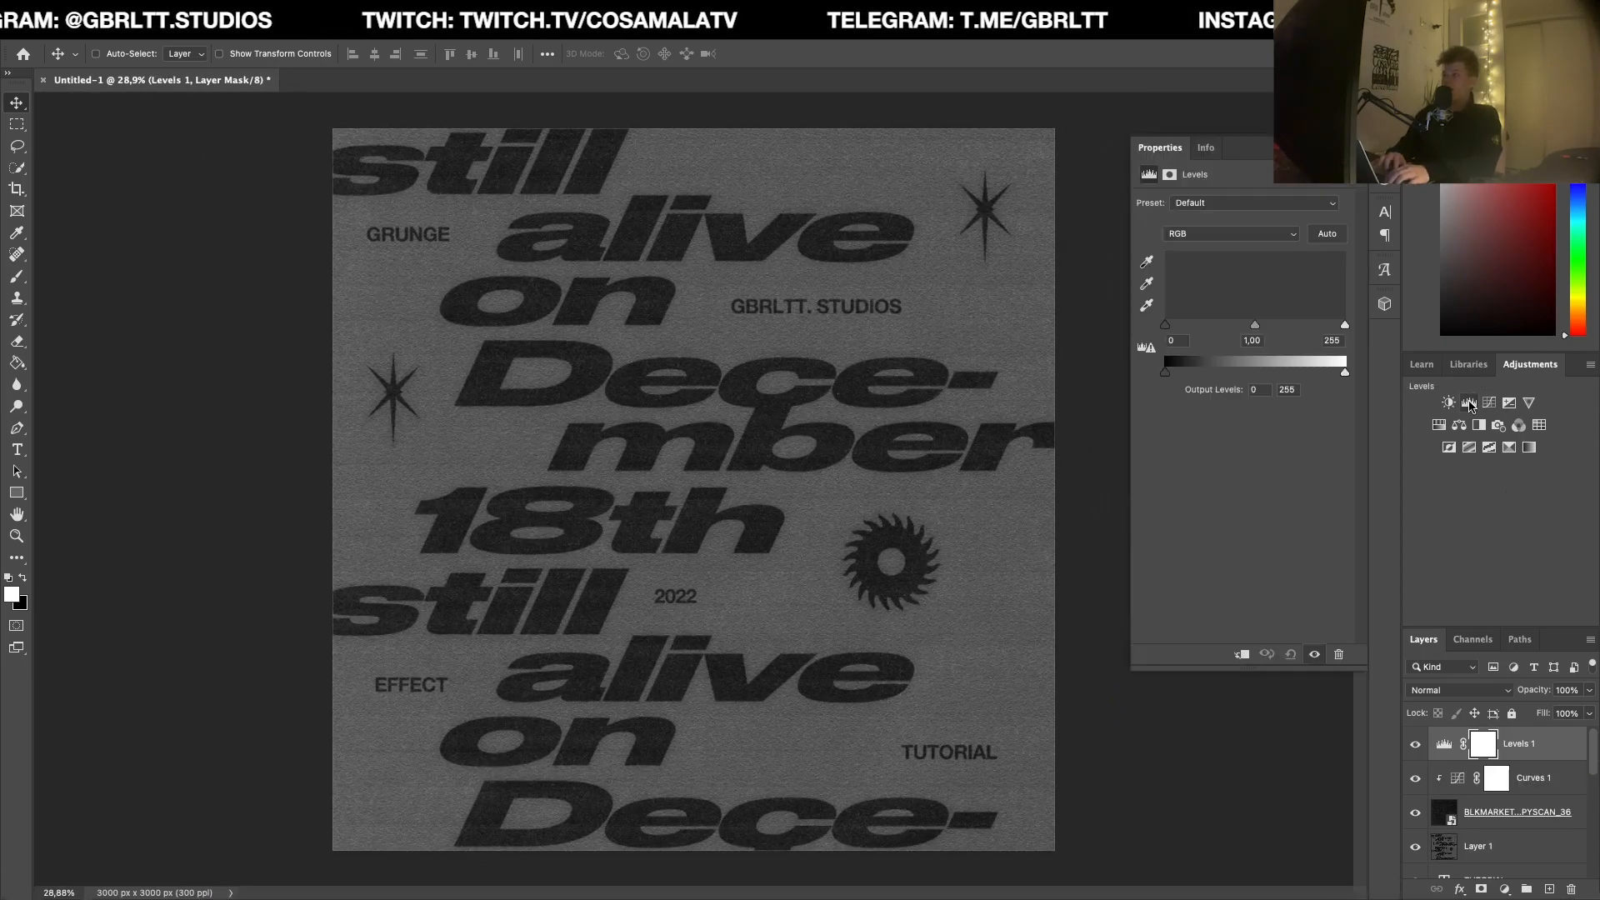
drag(1171, 331, 1187, 330)
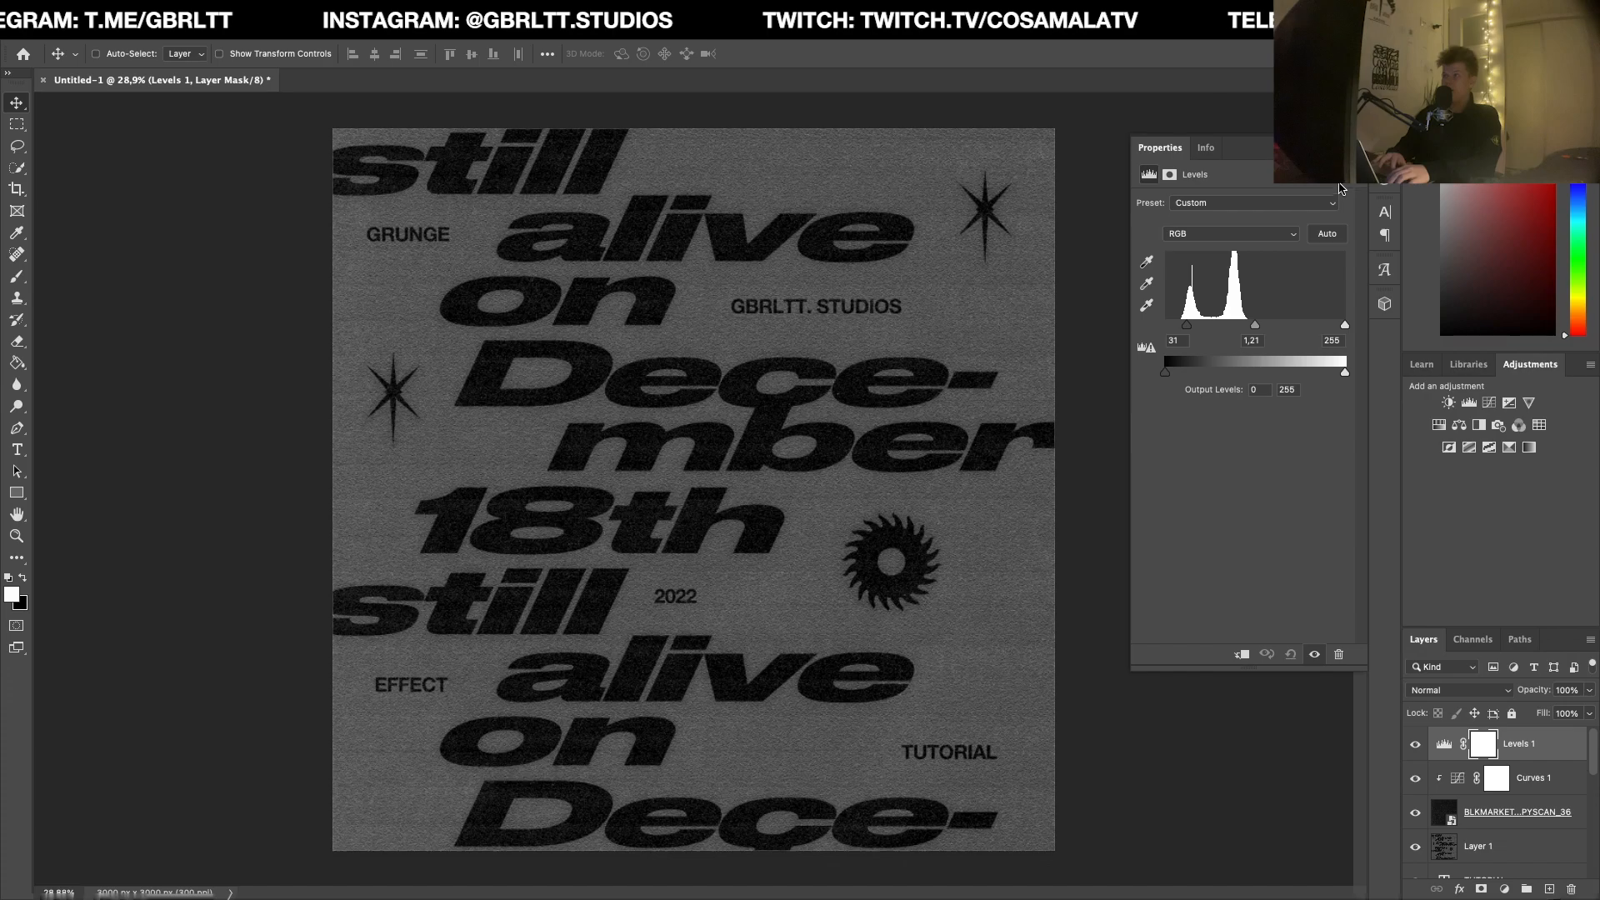
click(1342, 147)
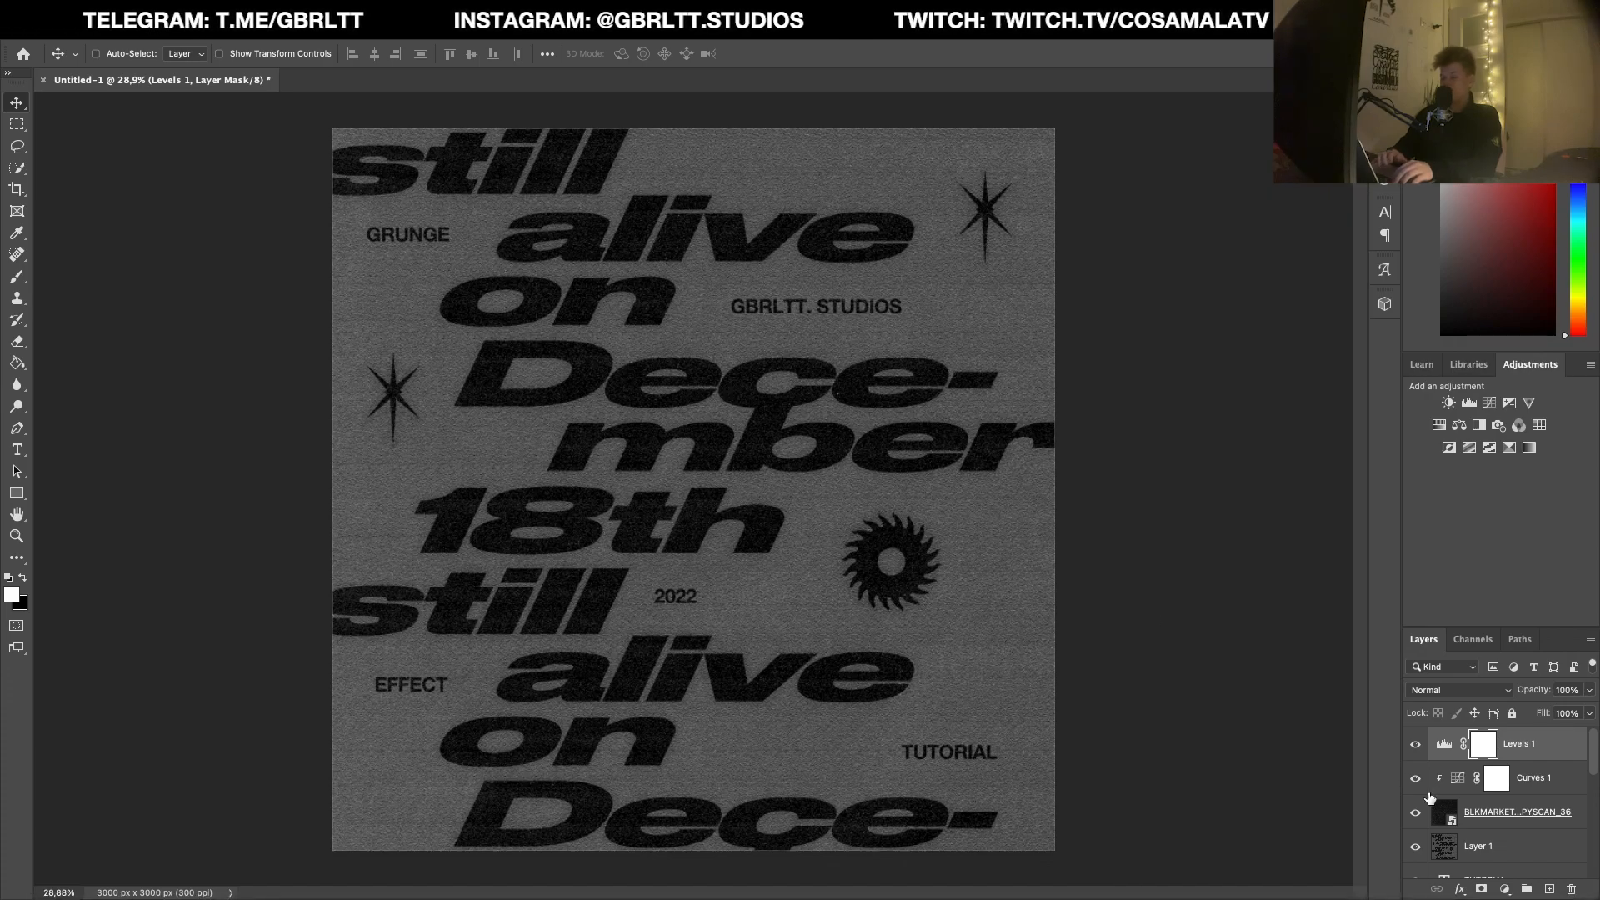
Step: Stamp all visible layers into a new merged layer above the Levels adjustment and check the artwork
key(super+shift+alt+e)
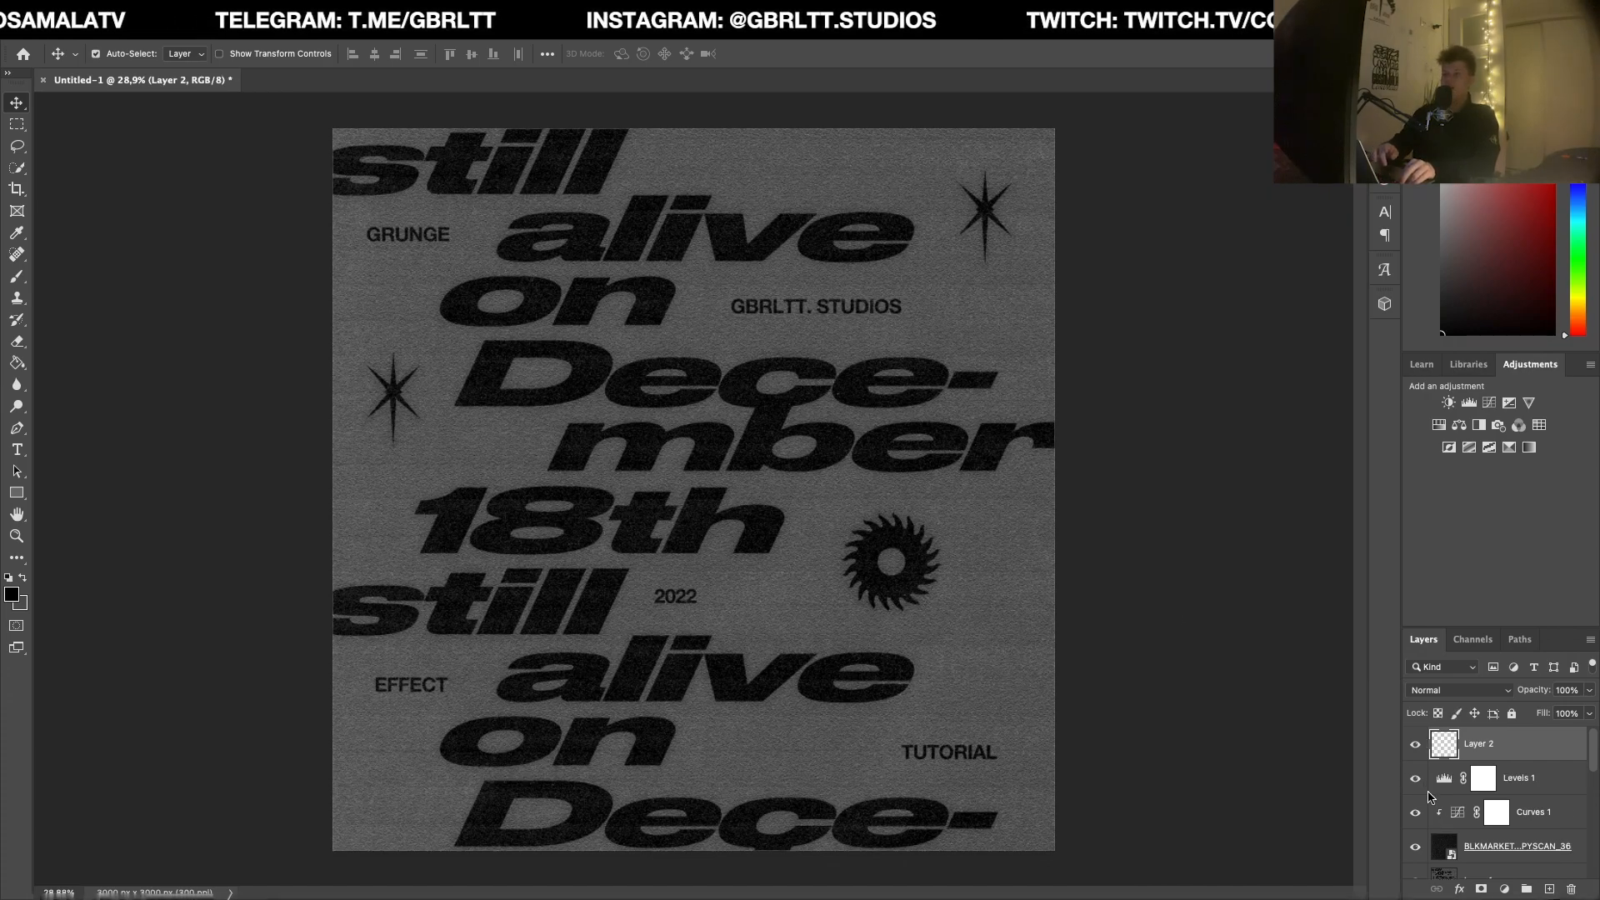
scroll(715, 491, down, 2)
scroll(715, 492, up, 2)
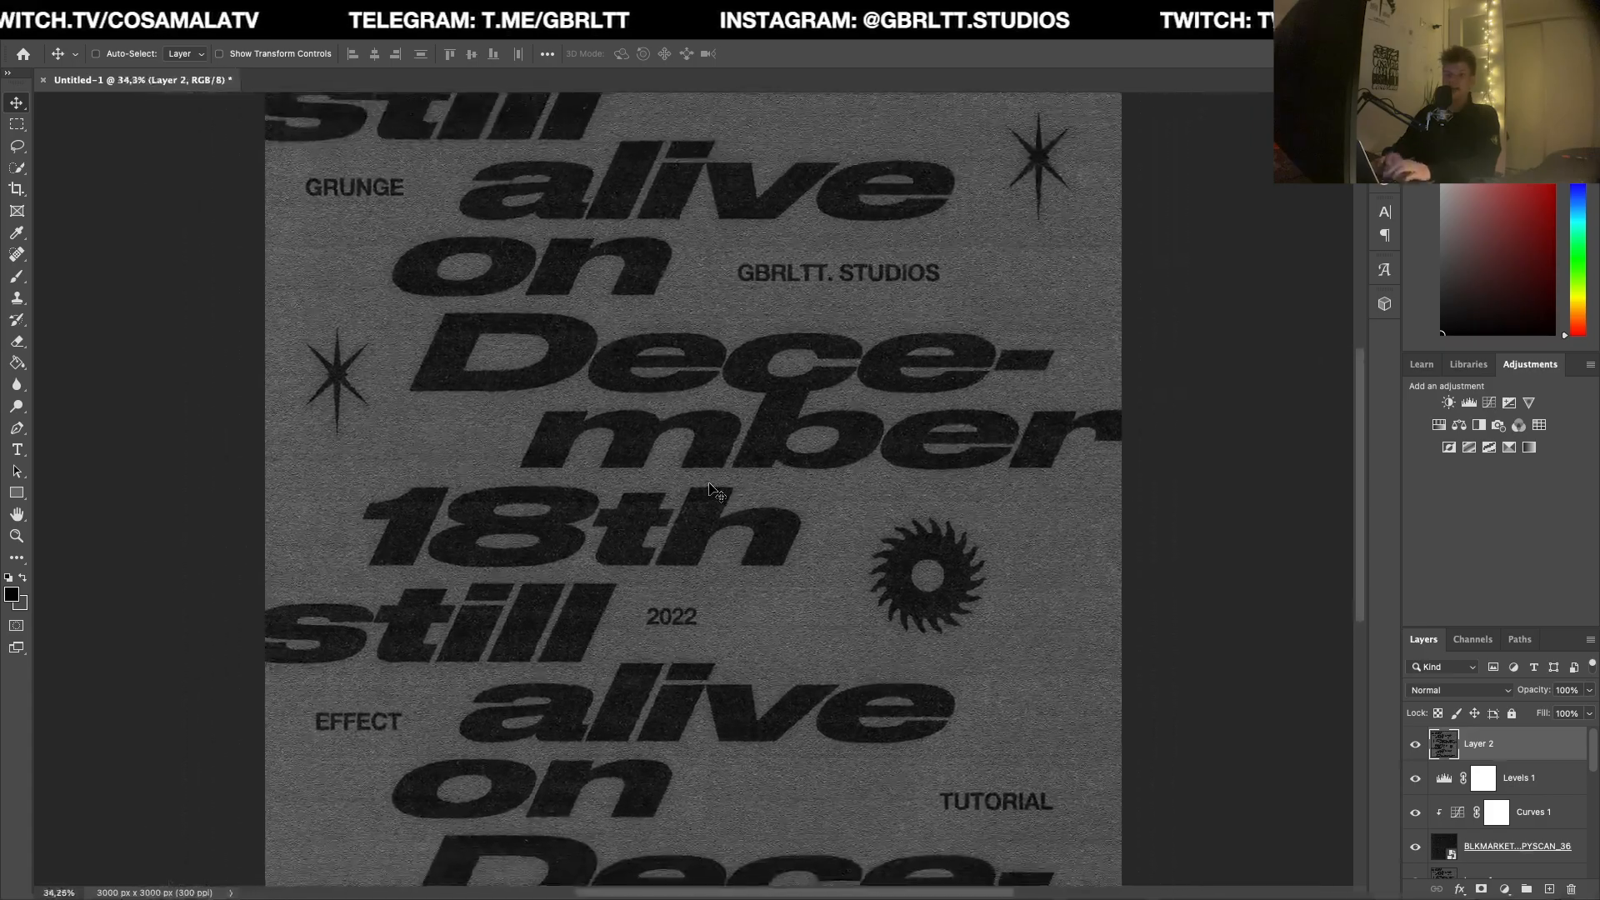
scroll(715, 492, down, 2)
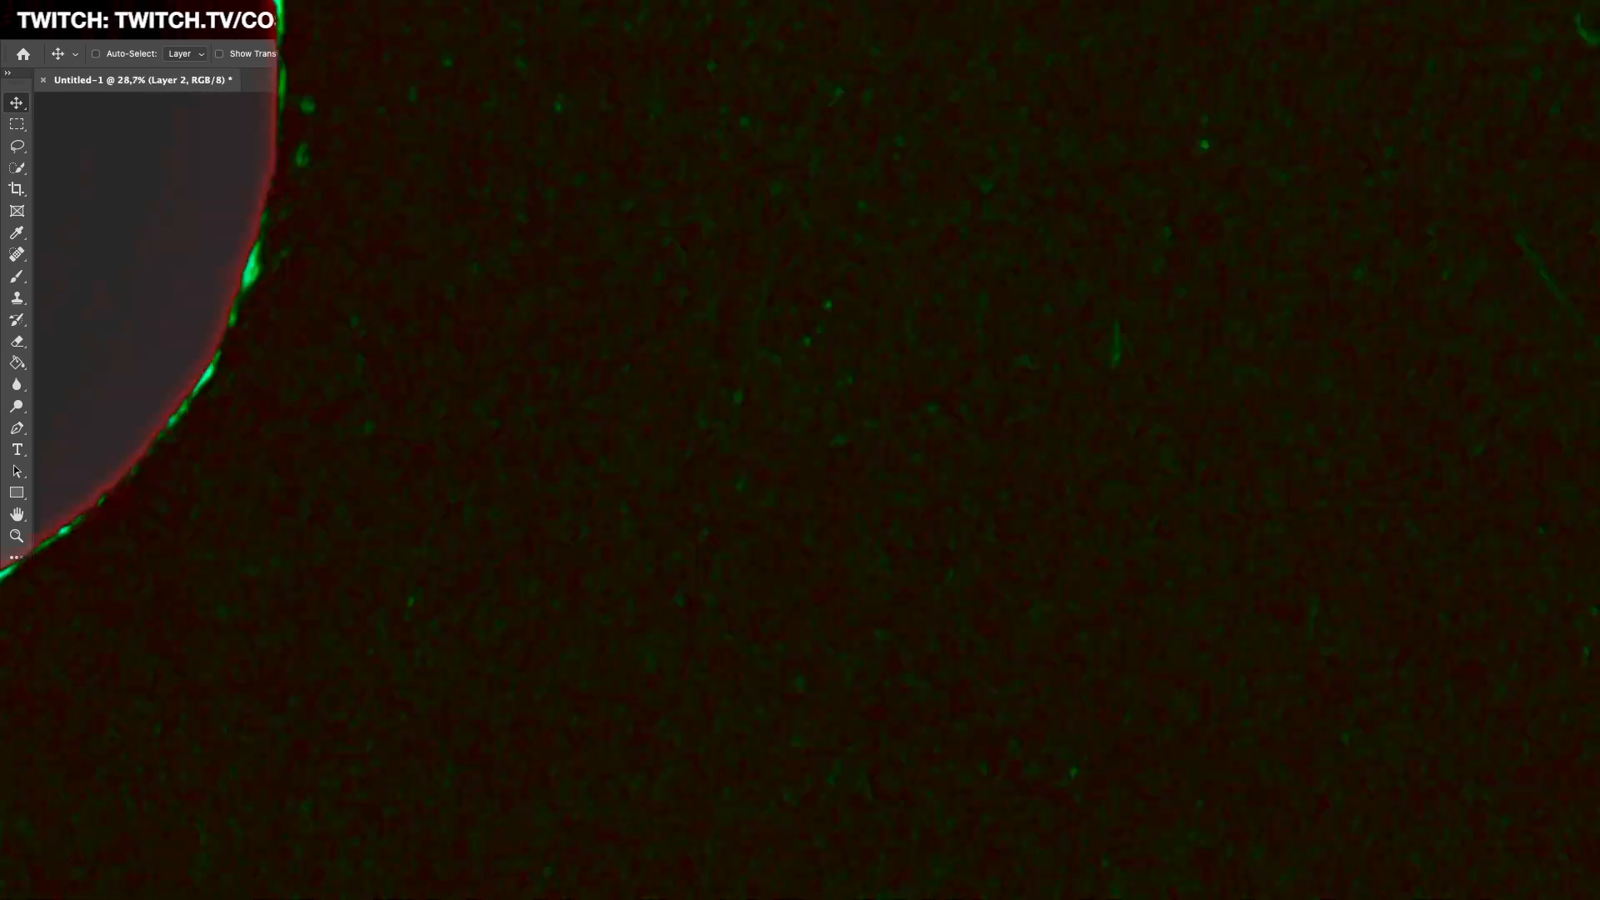